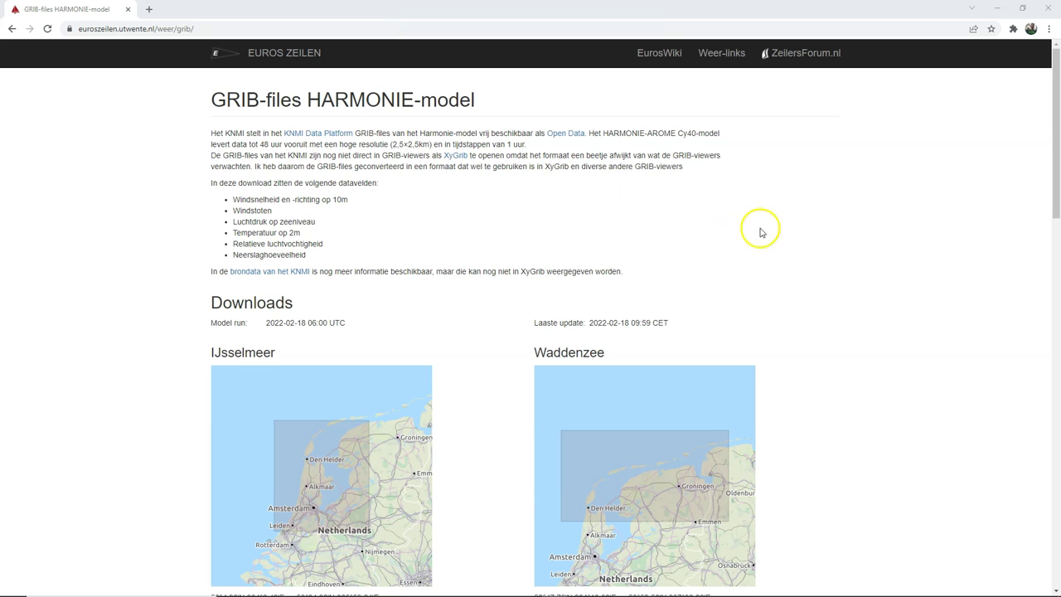
# Scroll the HARMONIE page past the IJsselmeer and Waddenzee maps to the other regional GRIB downloads.
pyautogui.scroll(-3, 823, 296)
pyautogui.scroll(-3, 827, 302)
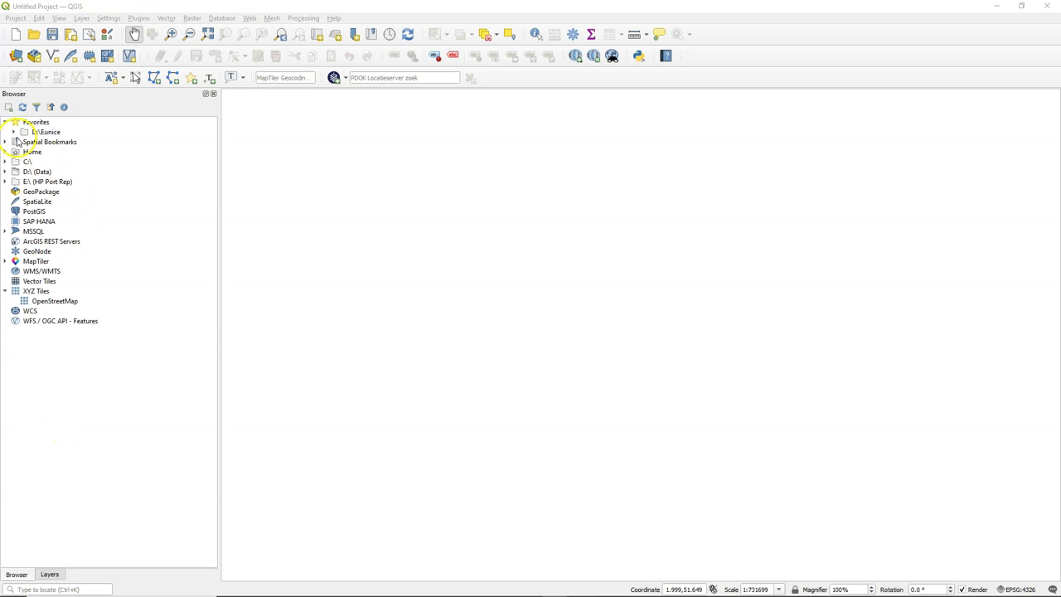
# Add the second harmonie_xy wind sub-layer from the D:\Eunice GRIB file to the map.
pyautogui.click(14, 133)
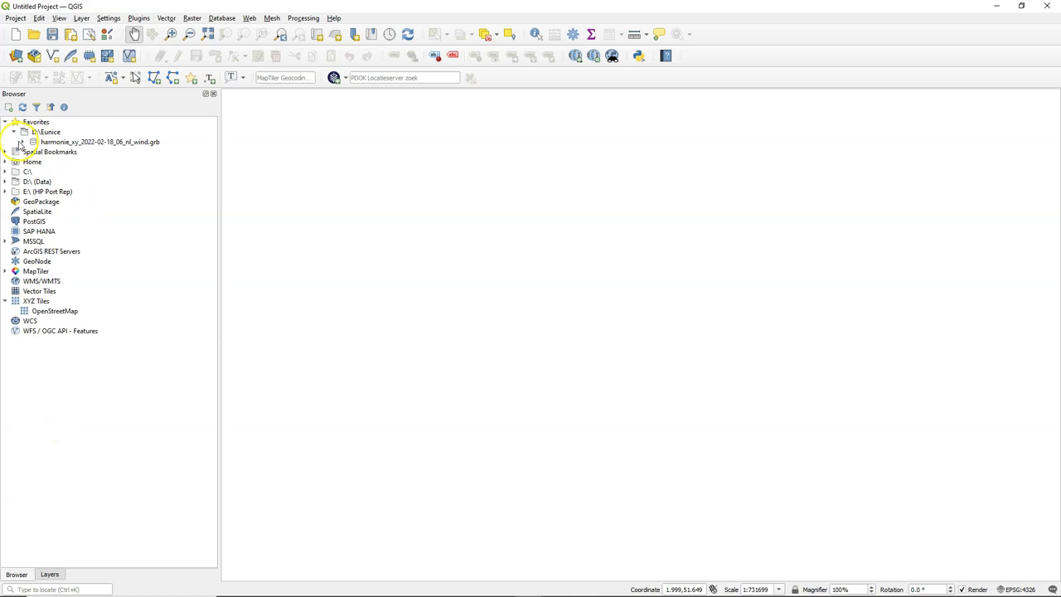
pyautogui.click(22, 141)
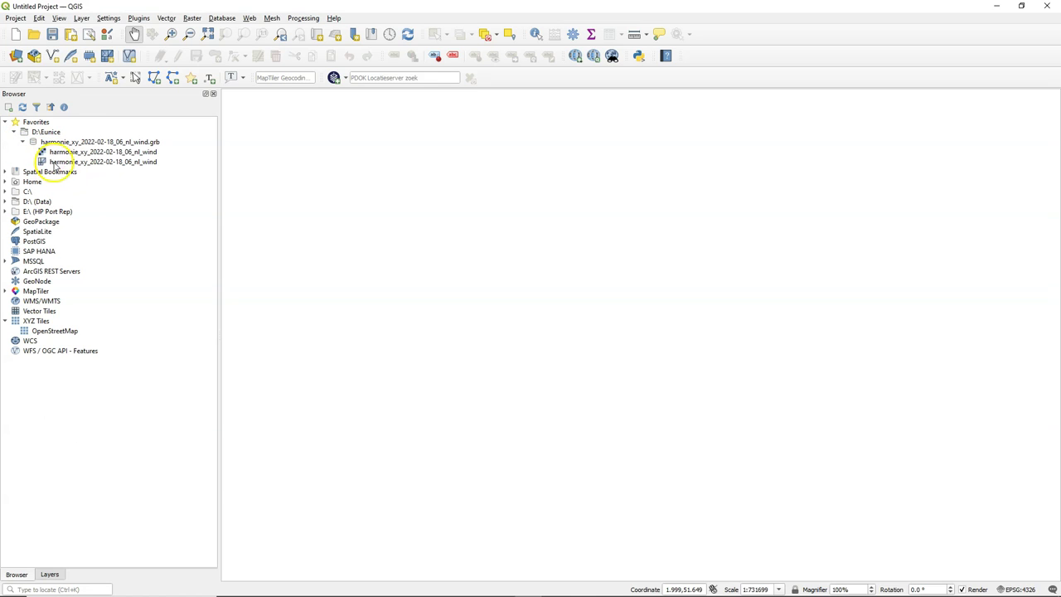
pyautogui.click(47, 162)
pyautogui.moveTo(50, 161); pyautogui.dragTo(534, 216)
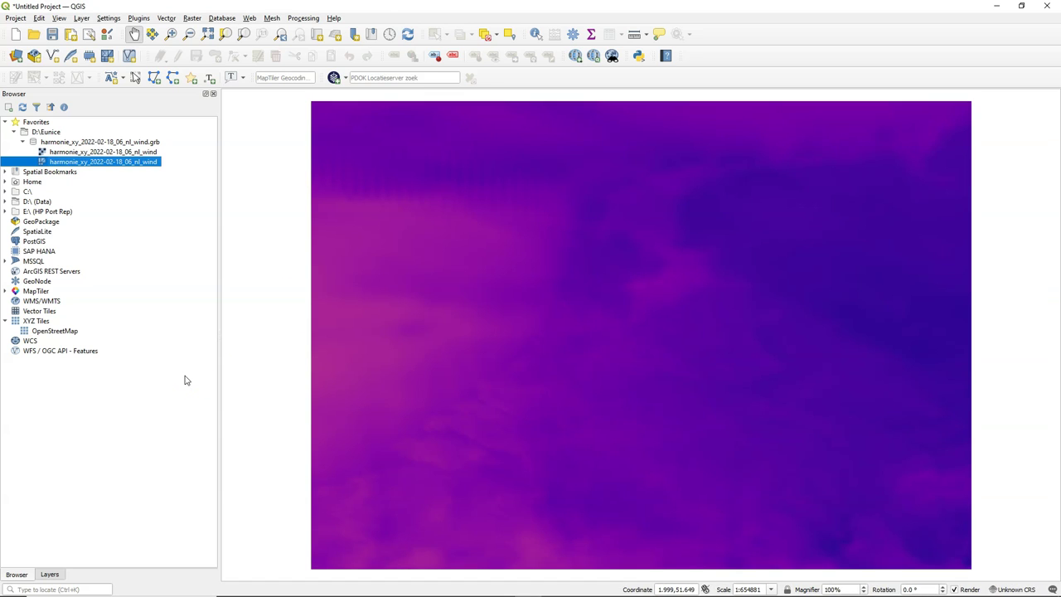
# Review the wind layer's Temporal properties and accept them.
pyautogui.click(61, 576)
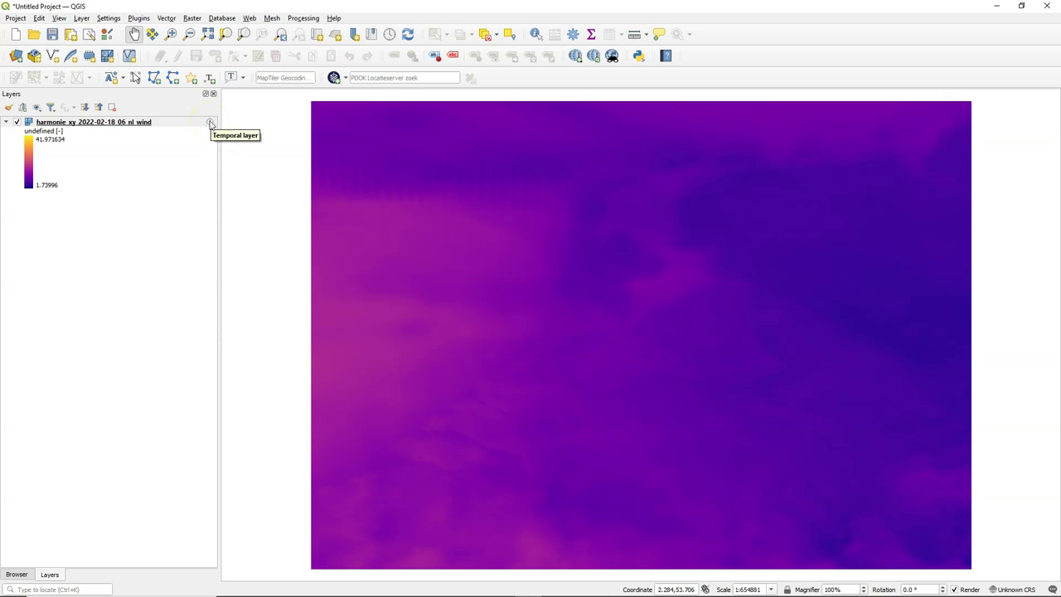
pyautogui.rightClick(129, 123)
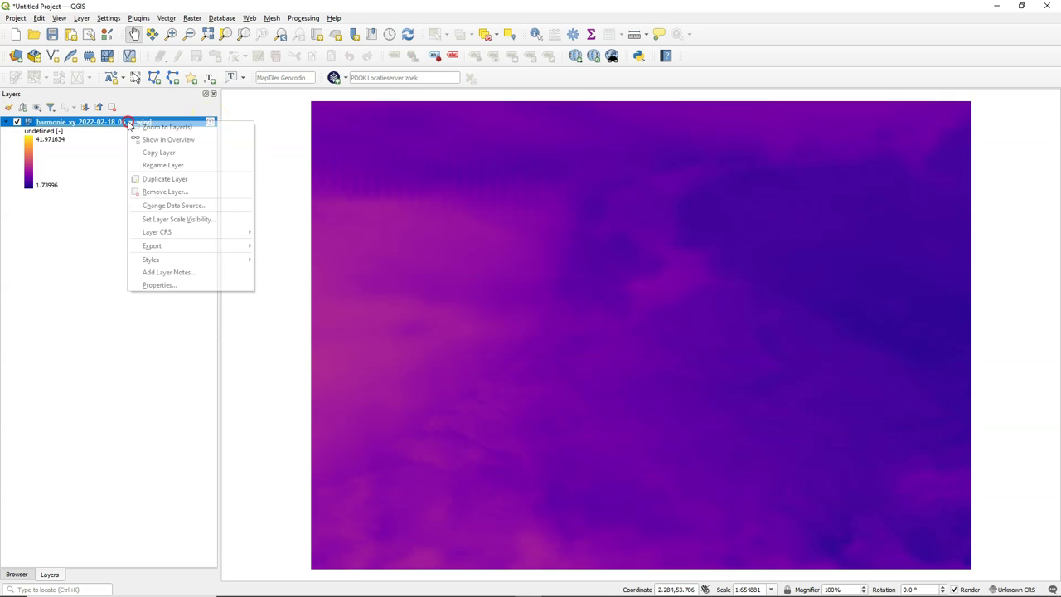
pyautogui.click(158, 285)
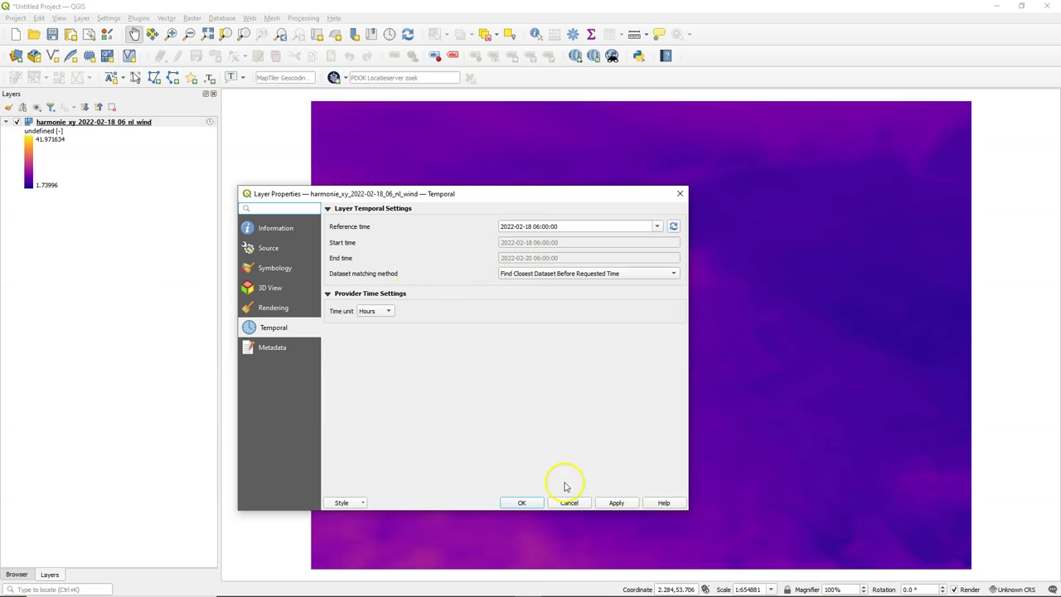
pyautogui.click(522, 501)
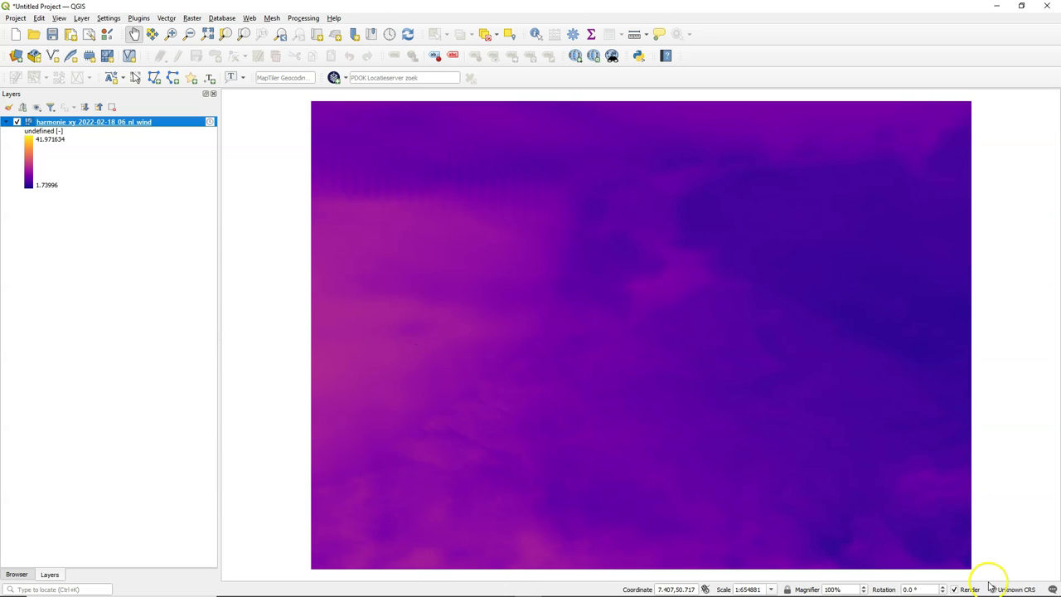
# Set the project CRS to Amersfoort / RD New.
pyautogui.click(1015, 588)
pyautogui.click(436, 168)
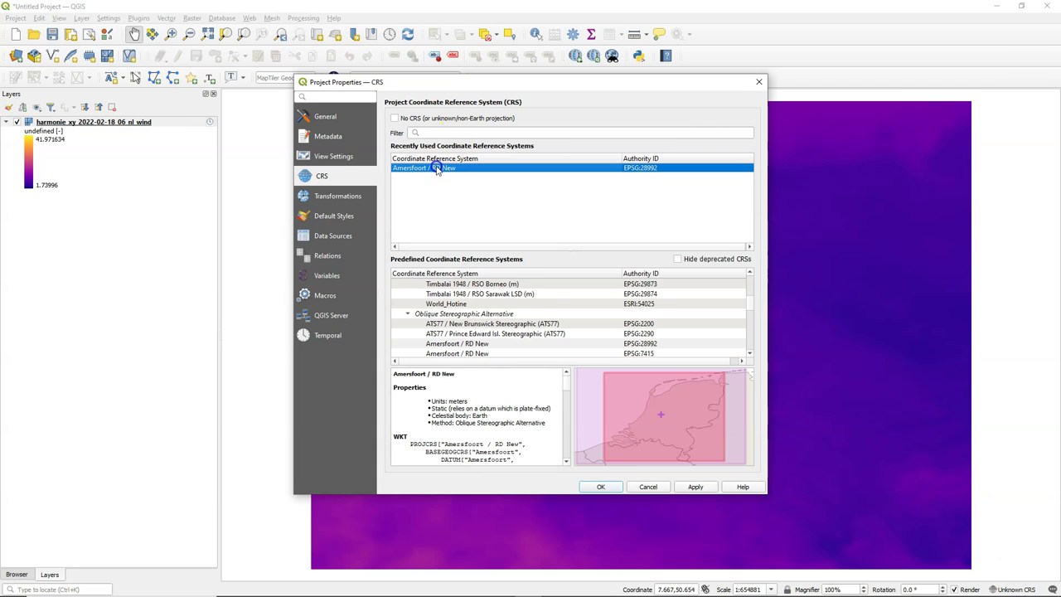
pyautogui.click(602, 486)
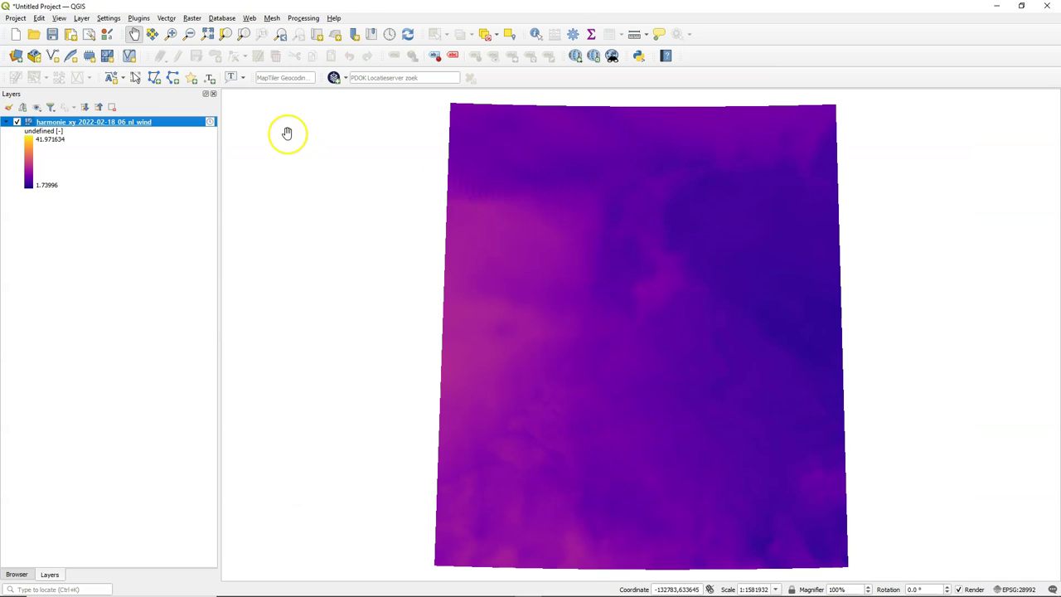
# Add the Landsgrens border layer from the PDOK services.
pyautogui.click(334, 79)
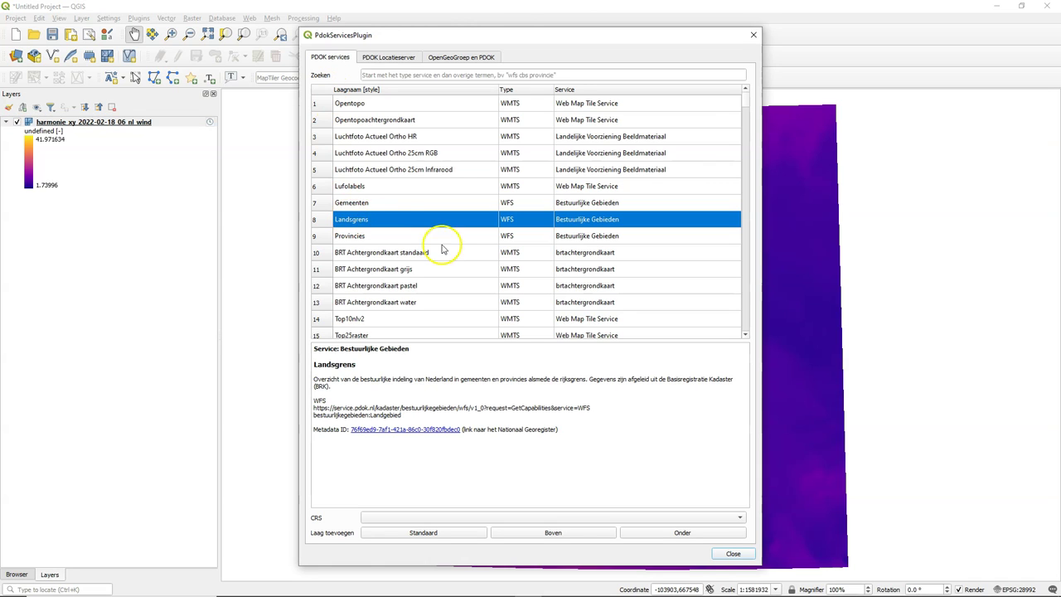
pyautogui.click(431, 535)
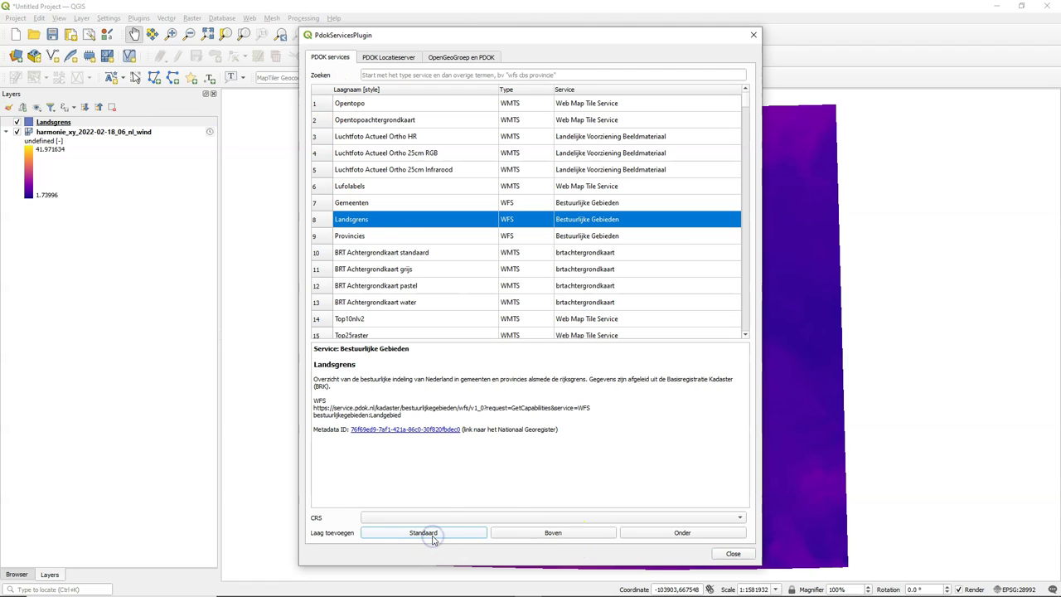
pyautogui.click(733, 553)
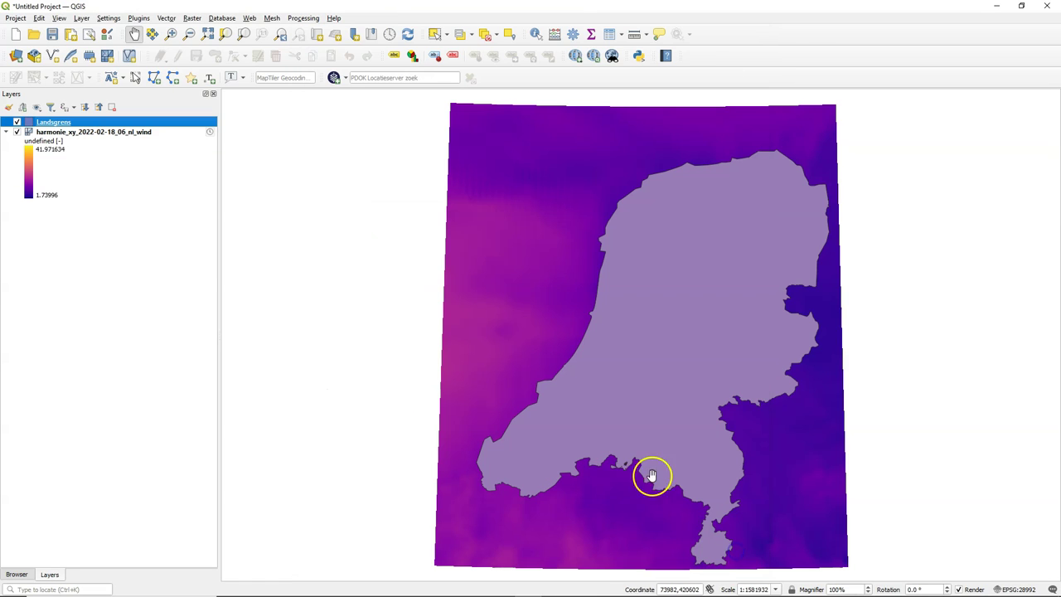
# Restyle the Landsgrens symbol layer as Outline: Simple Line.
pyautogui.click(9, 108)
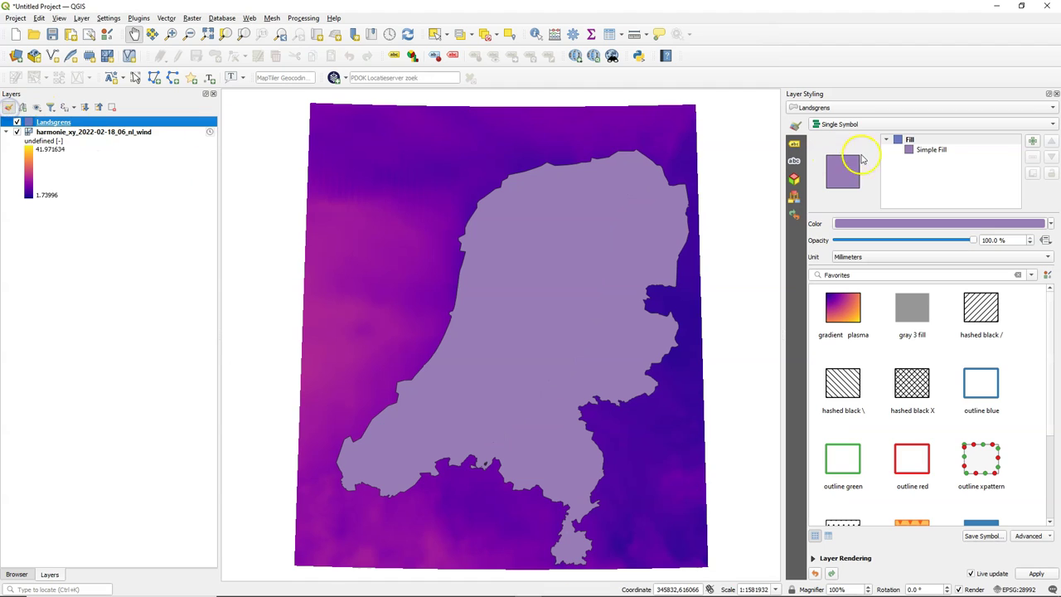
pyautogui.click(932, 149)
pyautogui.click(938, 228)
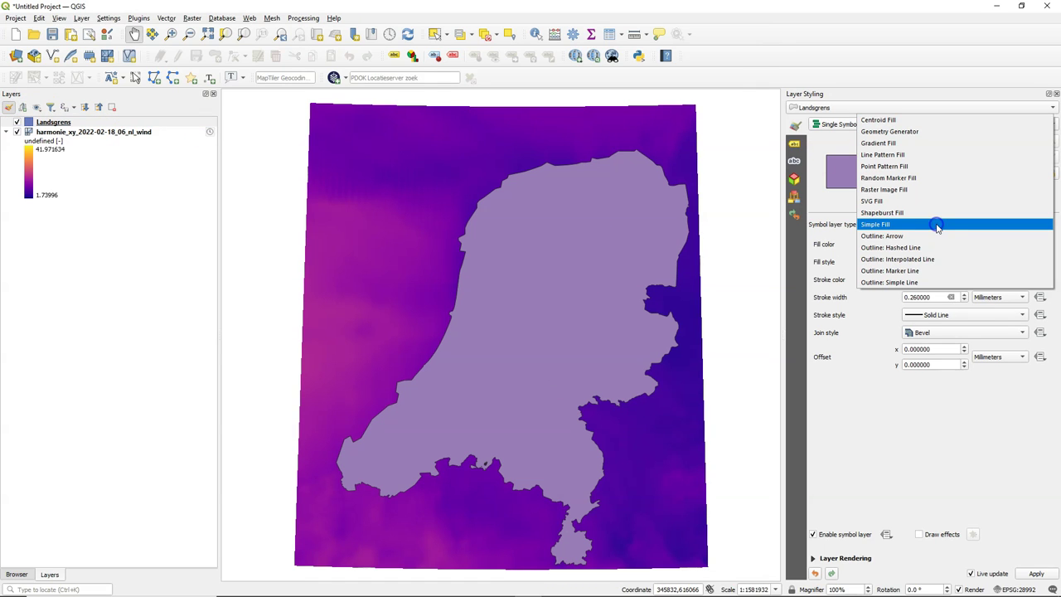
pyautogui.click(891, 282)
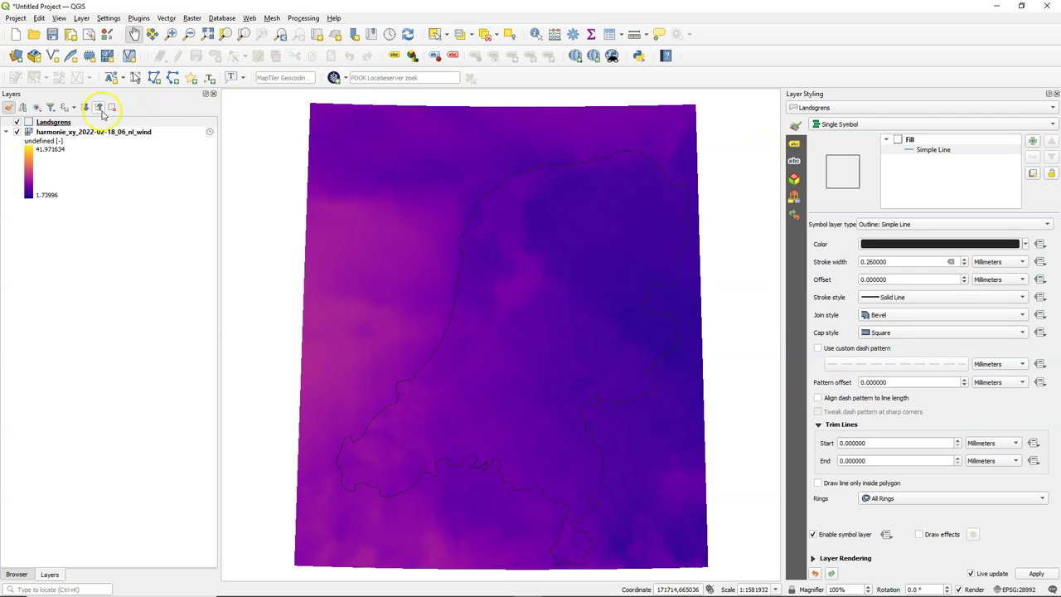
# Render the wind layer's wind [m/s] dataset as a colour ramp with vector arrows, then review the Contours and Vectors settings.
pyautogui.click(77, 132)
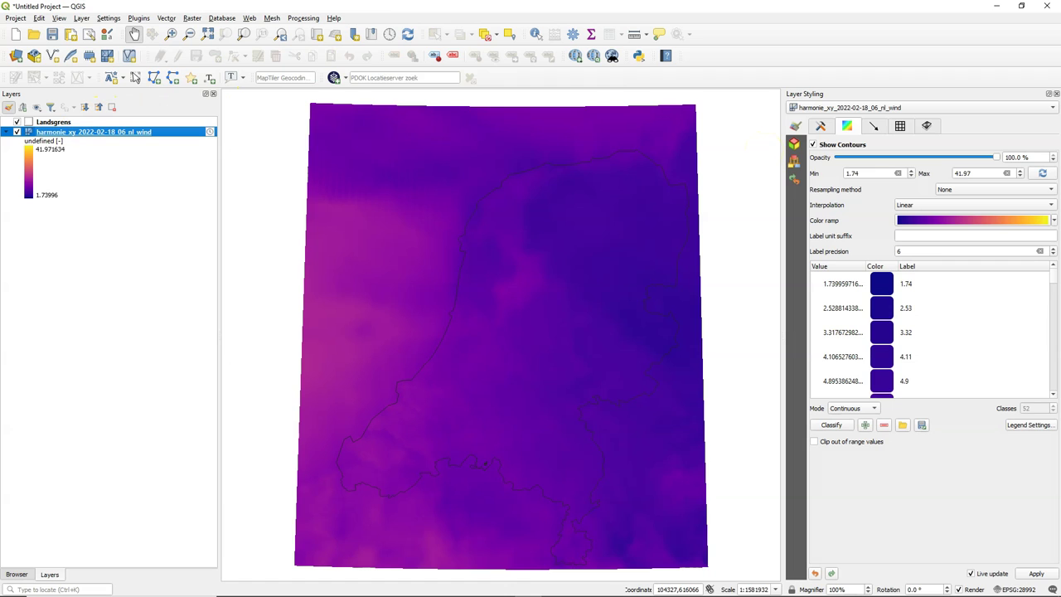
pyautogui.click(797, 126)
pyautogui.click(821, 125)
pyautogui.click(1045, 164)
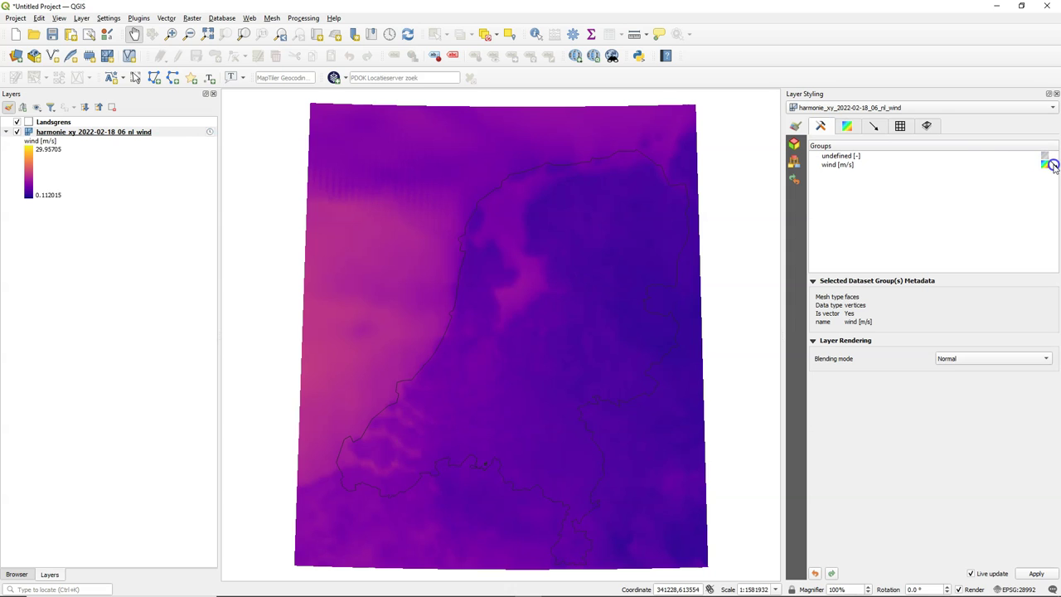
pyautogui.click(1051, 164)
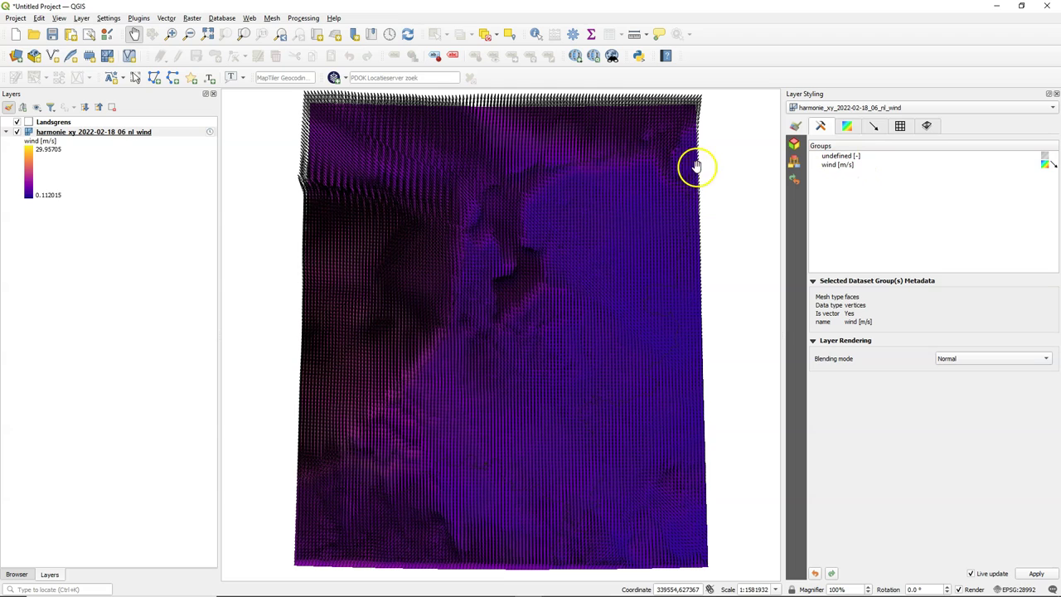
pyautogui.click(846, 126)
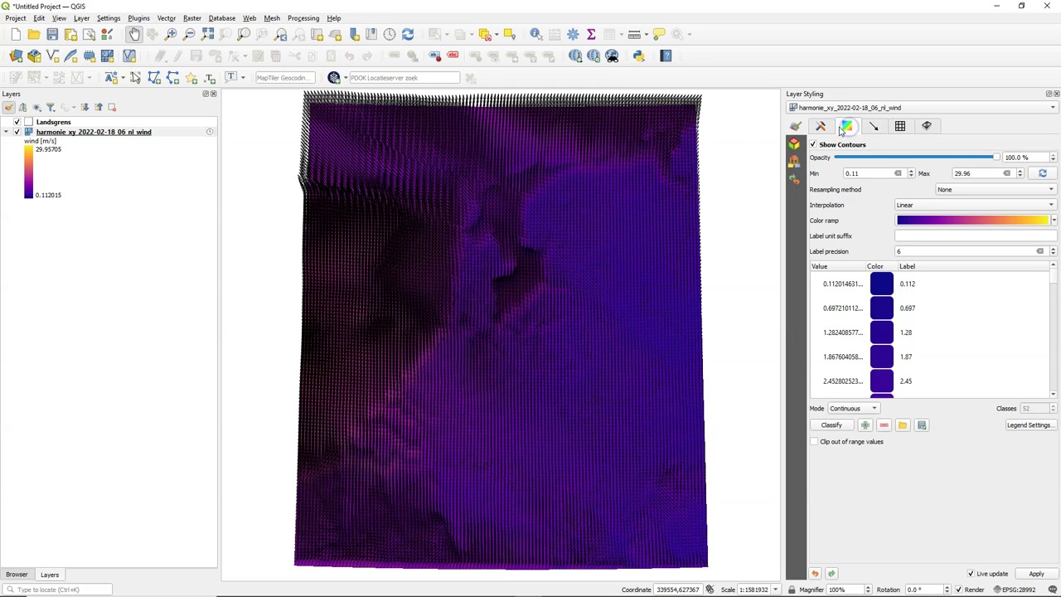
pyautogui.click(874, 127)
pyautogui.click(875, 128)
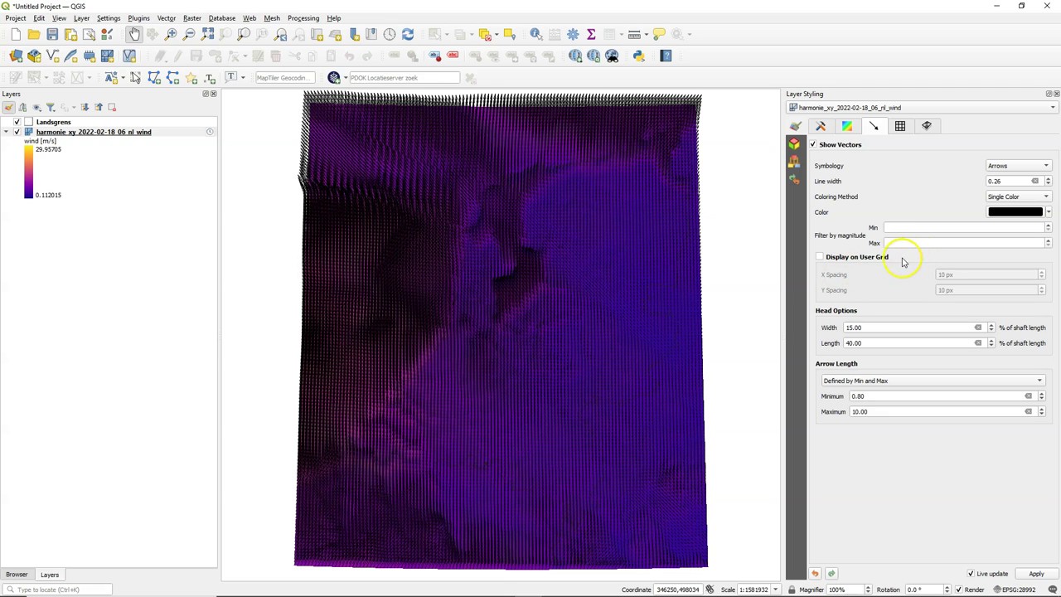
# Place the wind arrows on a 10 px user grid, with length scaled to magnitude by factor 1.
pyautogui.click(819, 258)
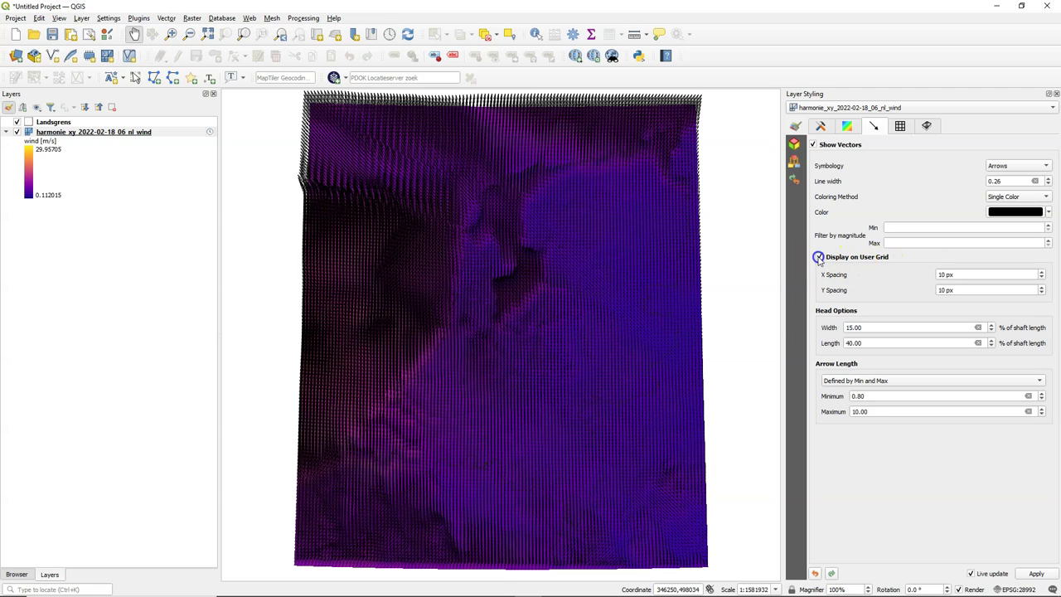
pyautogui.click(834, 382)
pyautogui.click(847, 393)
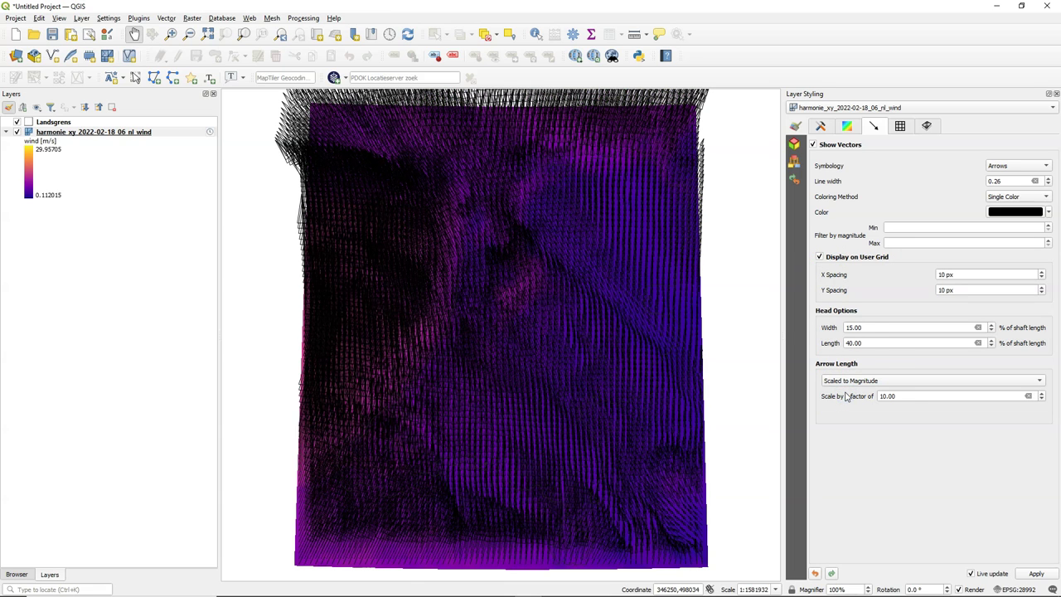
pyautogui.moveTo(886, 395); pyautogui.dragTo(866, 395)
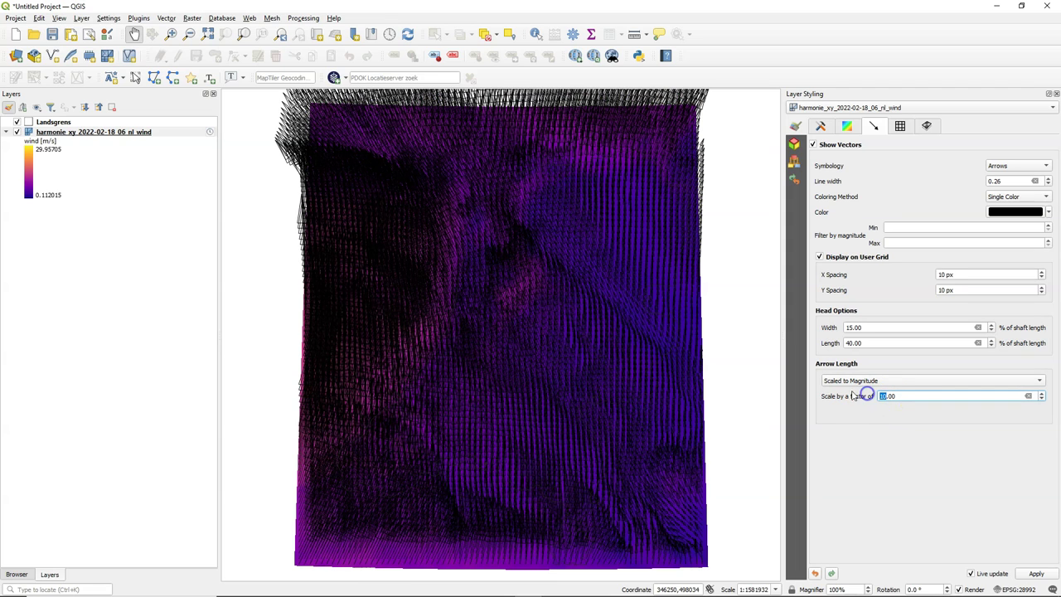
pyautogui.write('1')
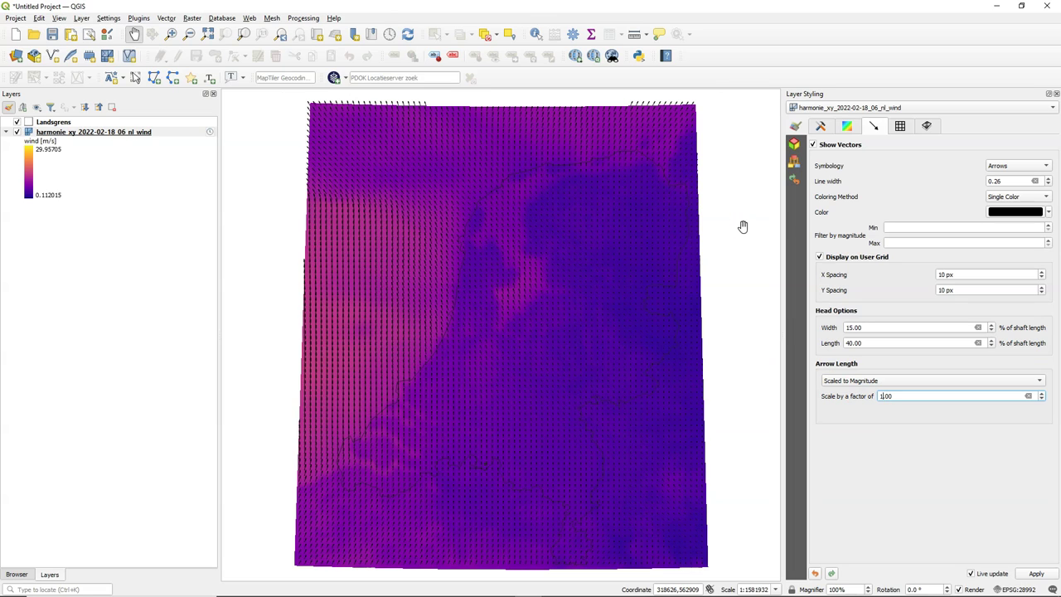
# Colour the wind arrows blue #1f78b4.
pyautogui.click(1018, 212)
pyautogui.click(827, 252)
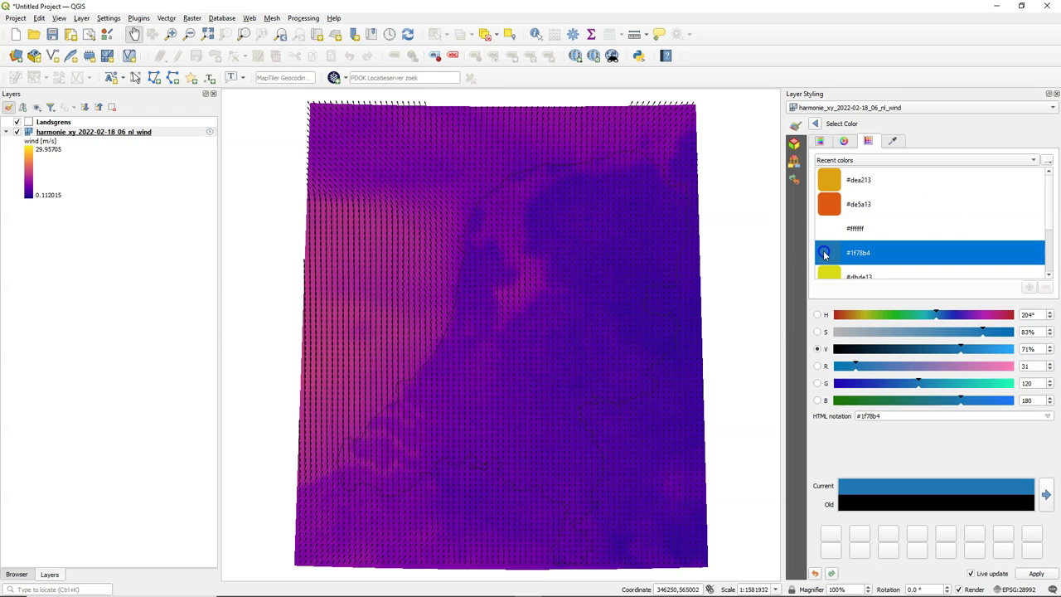
pyautogui.click(815, 123)
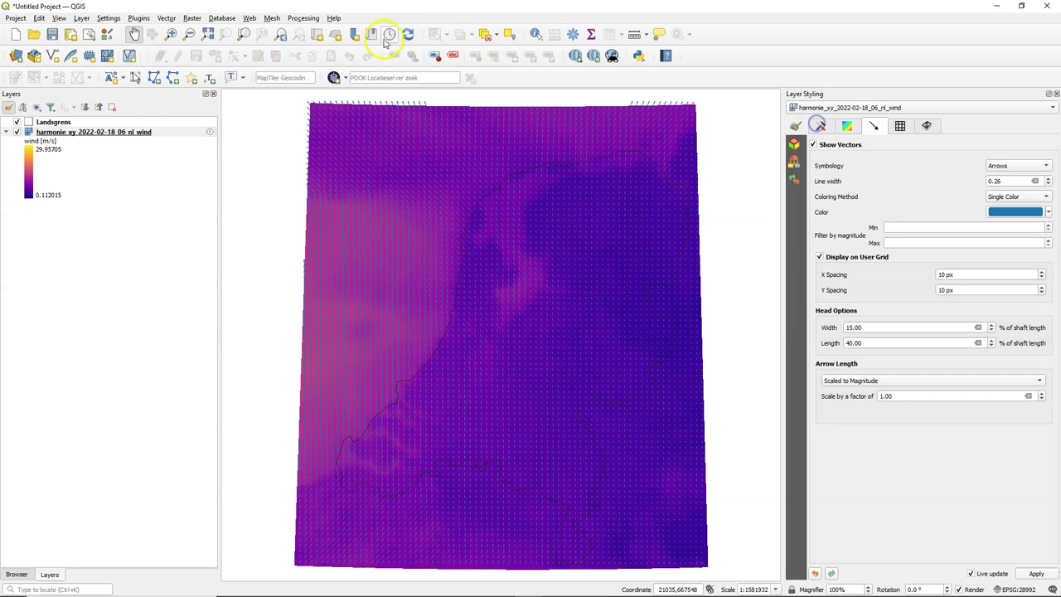
# Switch the Temporal Controller to animated navigation and step through the forecast hours.
pyautogui.click(388, 35)
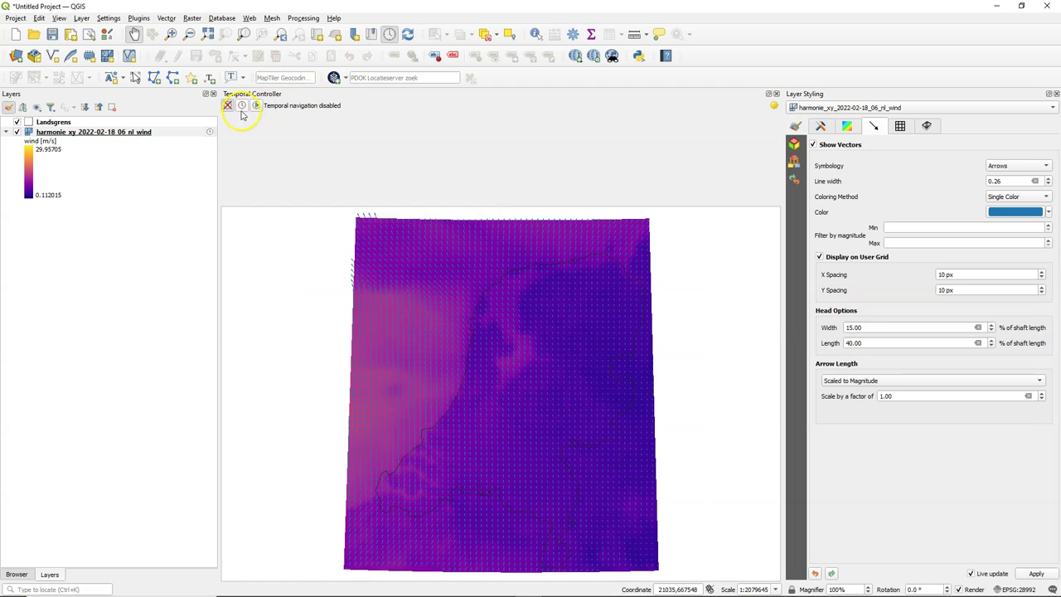
pyautogui.click(241, 106)
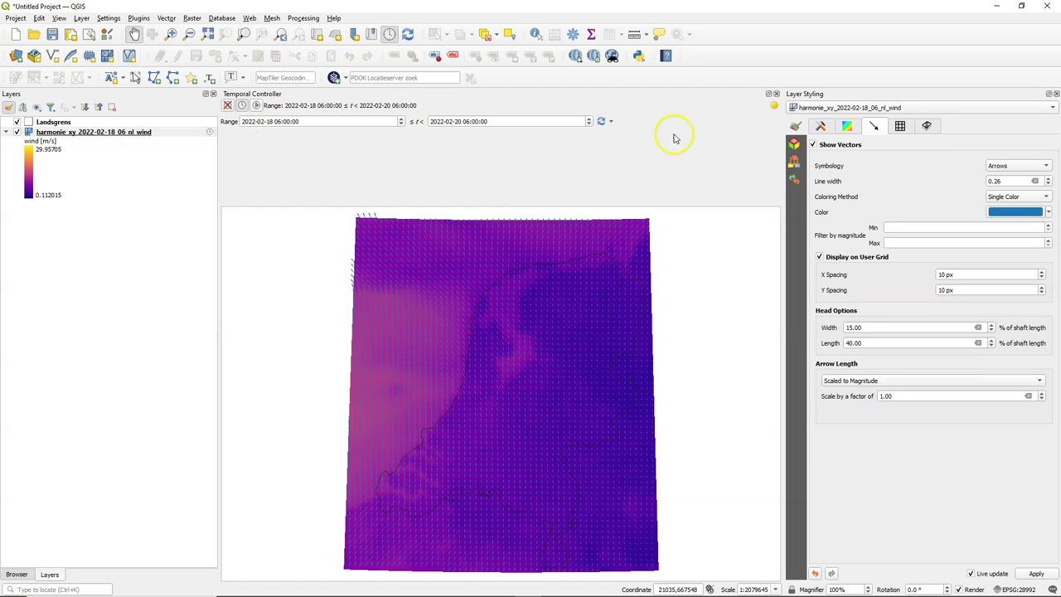
pyautogui.click(600, 122)
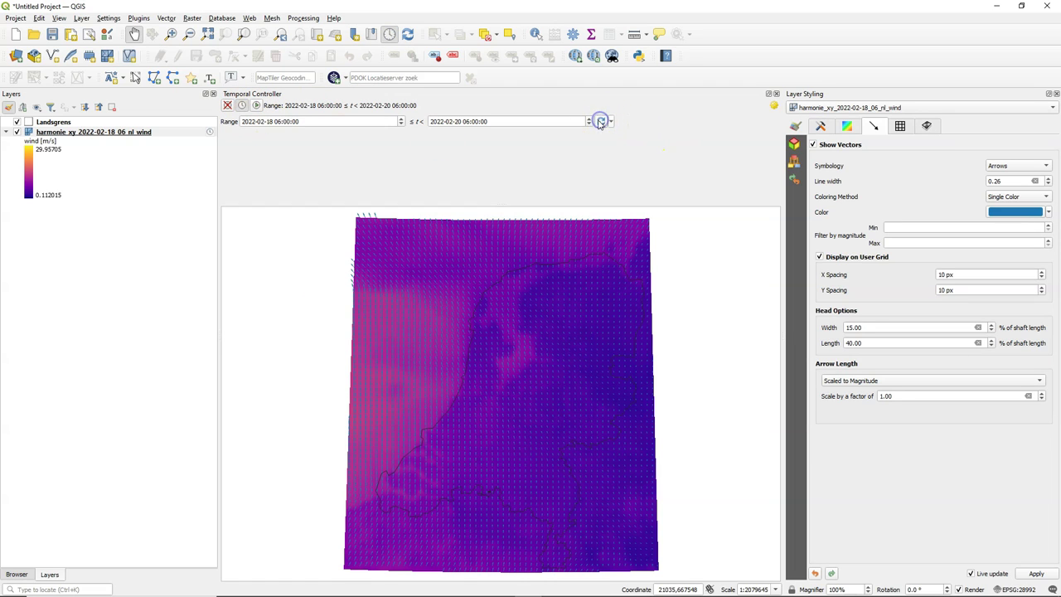
pyautogui.click(256, 105)
pyautogui.moveTo(381, 121); pyautogui.dragTo(309, 122)
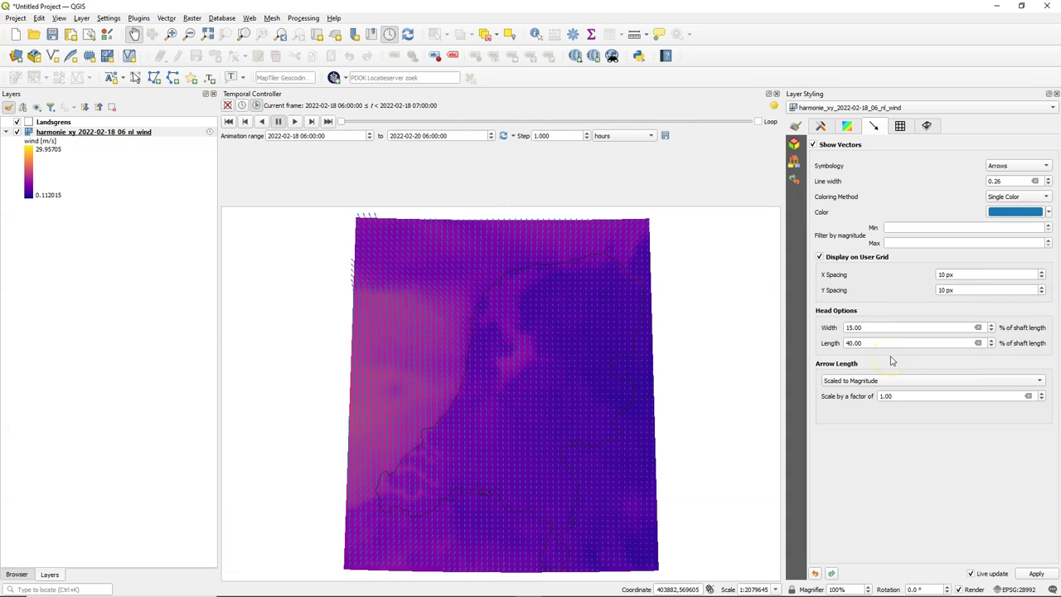
# Set the arrow grid X and Y spacing to 20 px and check the arrows at 14:00.
pyautogui.click(940, 274)
pyautogui.write('20')
pyautogui.click(941, 289)
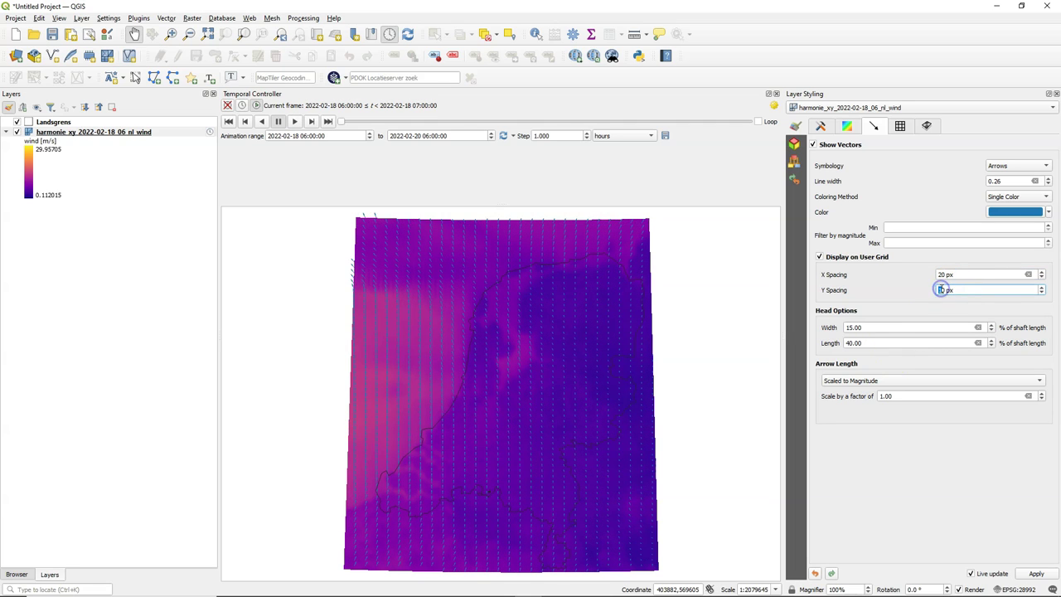
pyautogui.write('20')
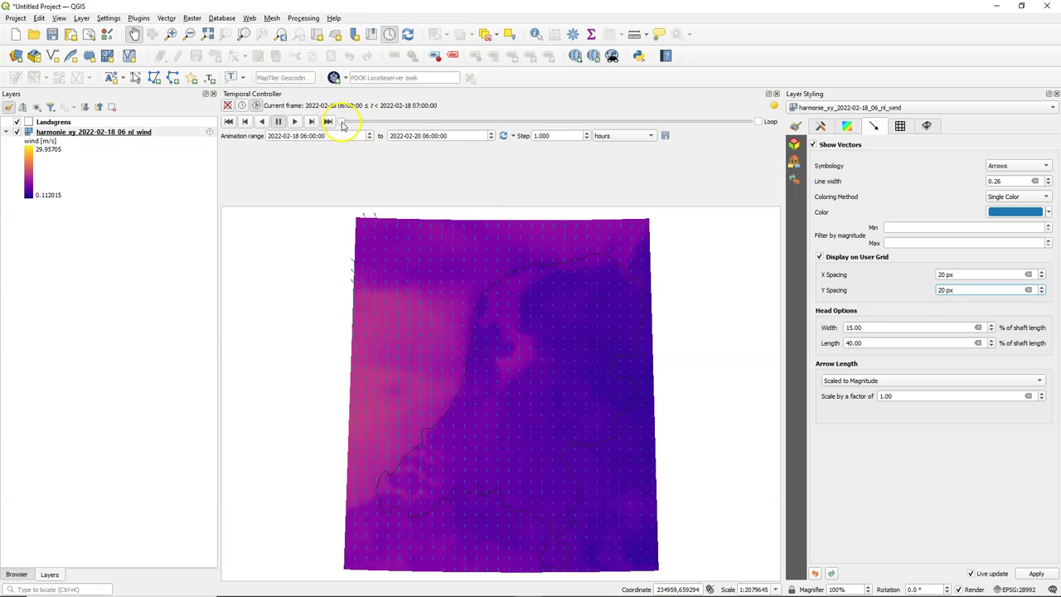
pyautogui.moveTo(342, 123); pyautogui.dragTo(652, 146)
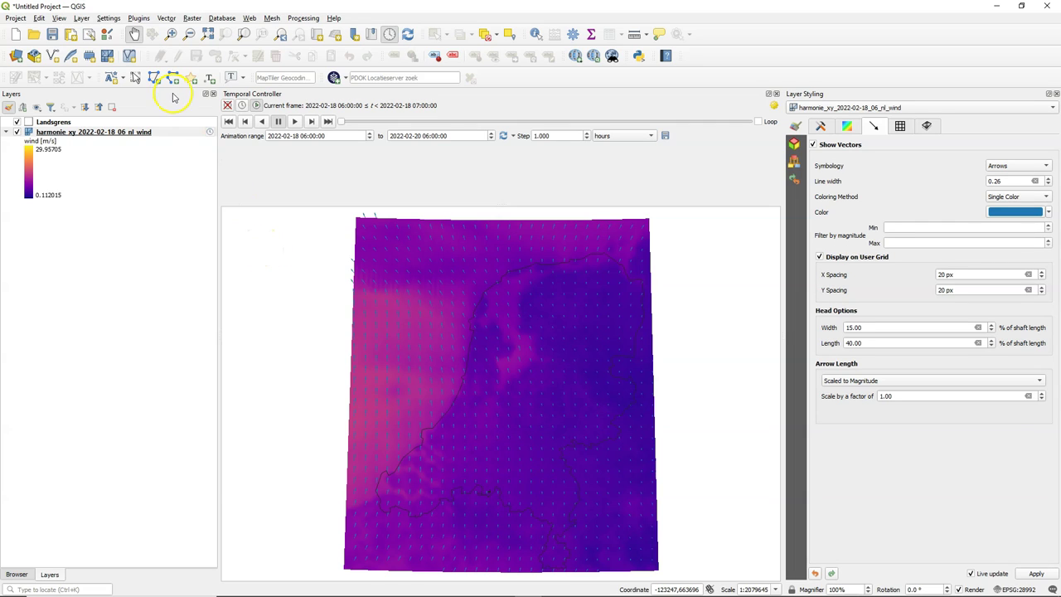
# Create a temporary Point scratch layer named Time and place one point near the map's upper left.
pyautogui.click(90, 57)
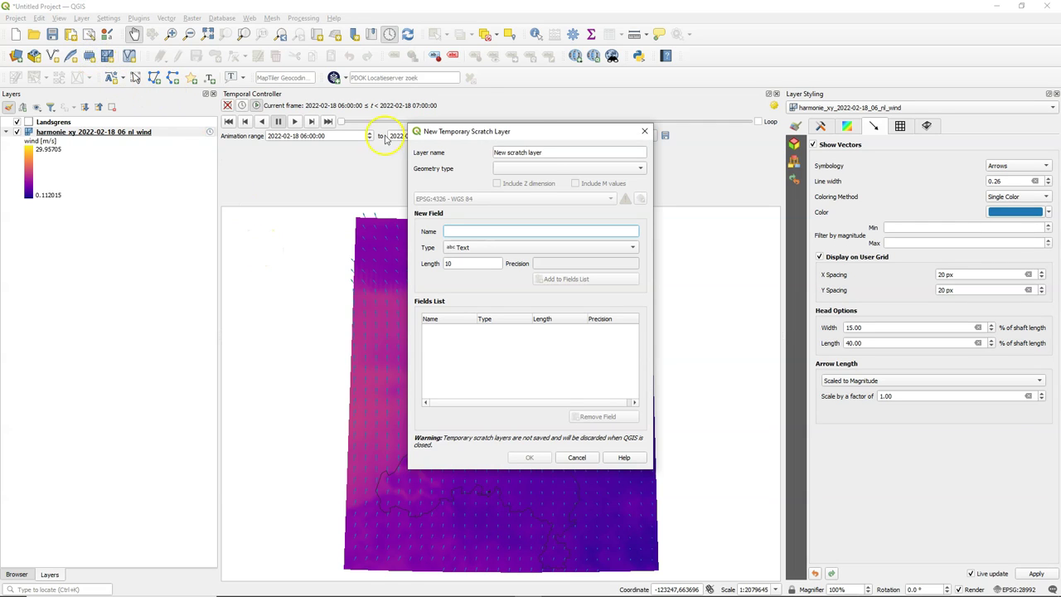
pyautogui.write('Time')
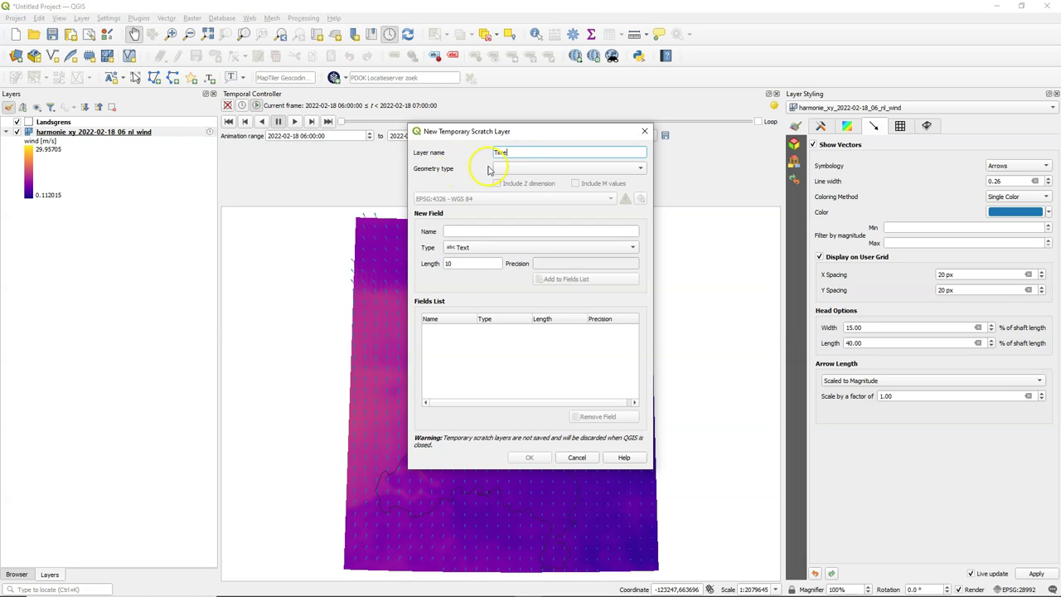
pyautogui.click(493, 170)
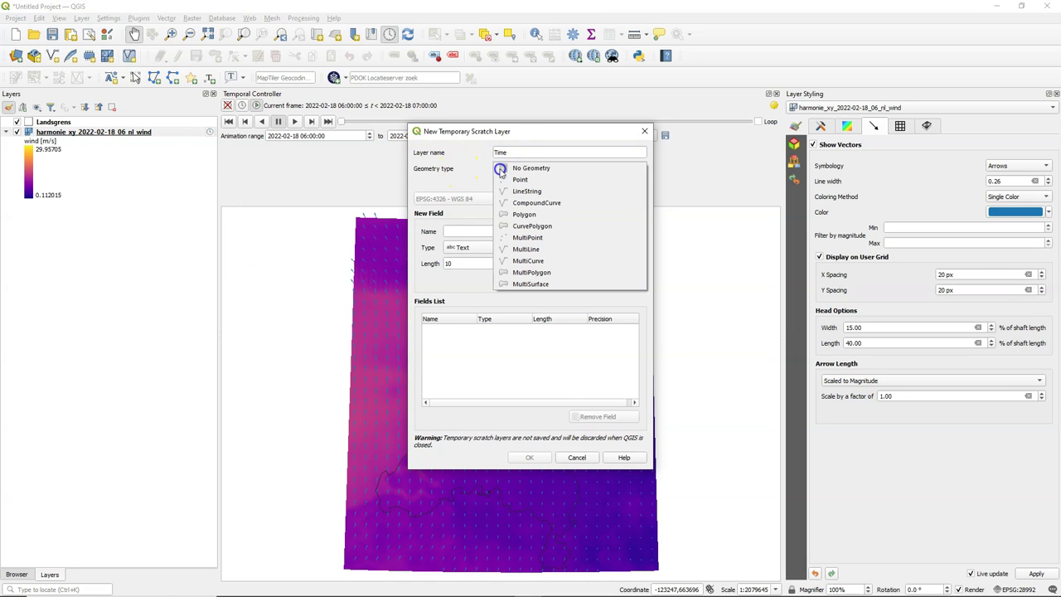
pyautogui.click(512, 176)
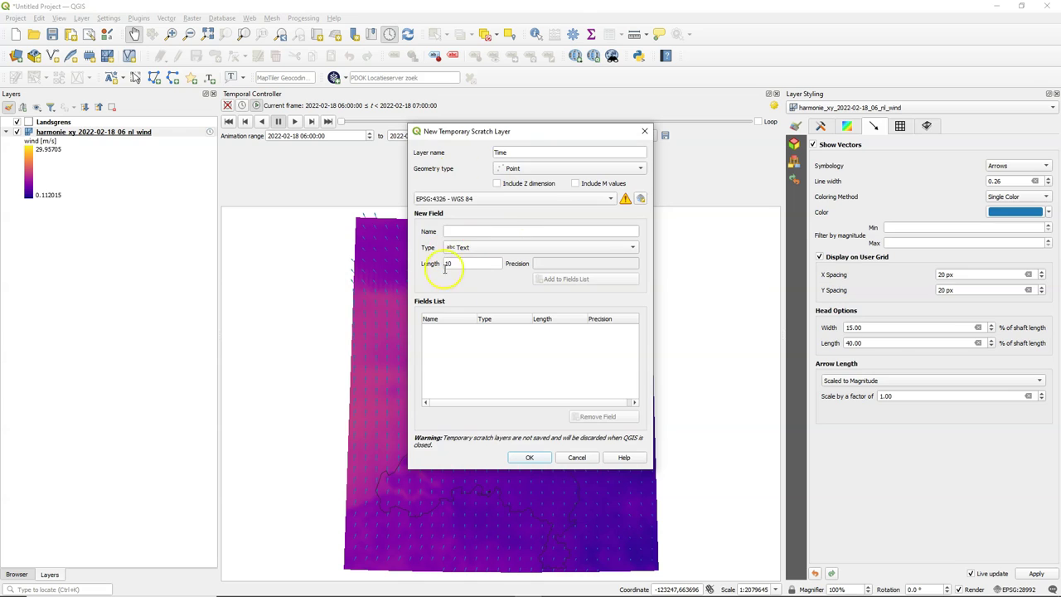
pyautogui.click(527, 457)
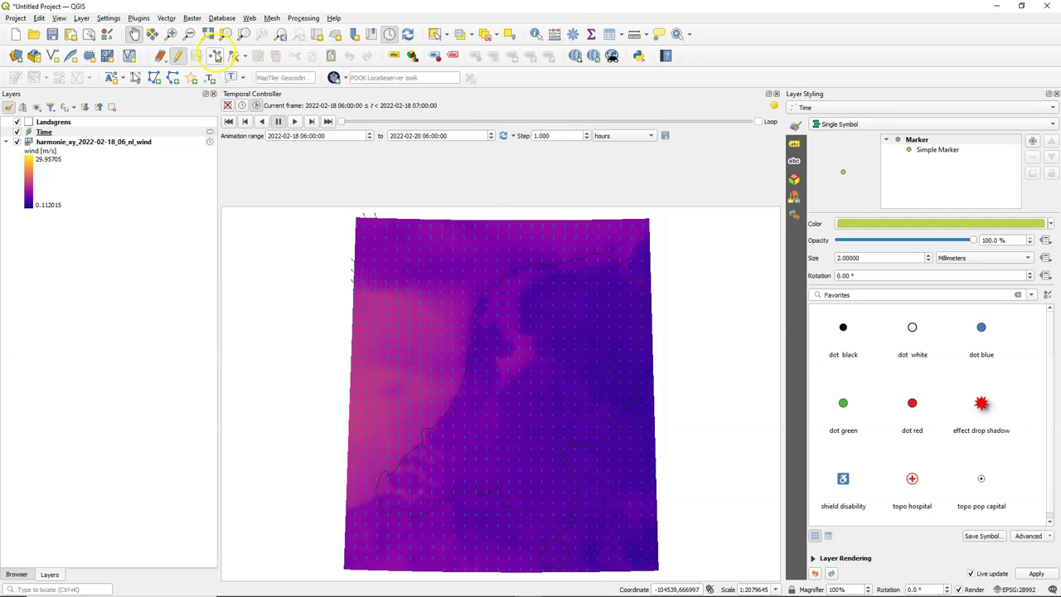
pyautogui.click(214, 55)
pyautogui.click(398, 279)
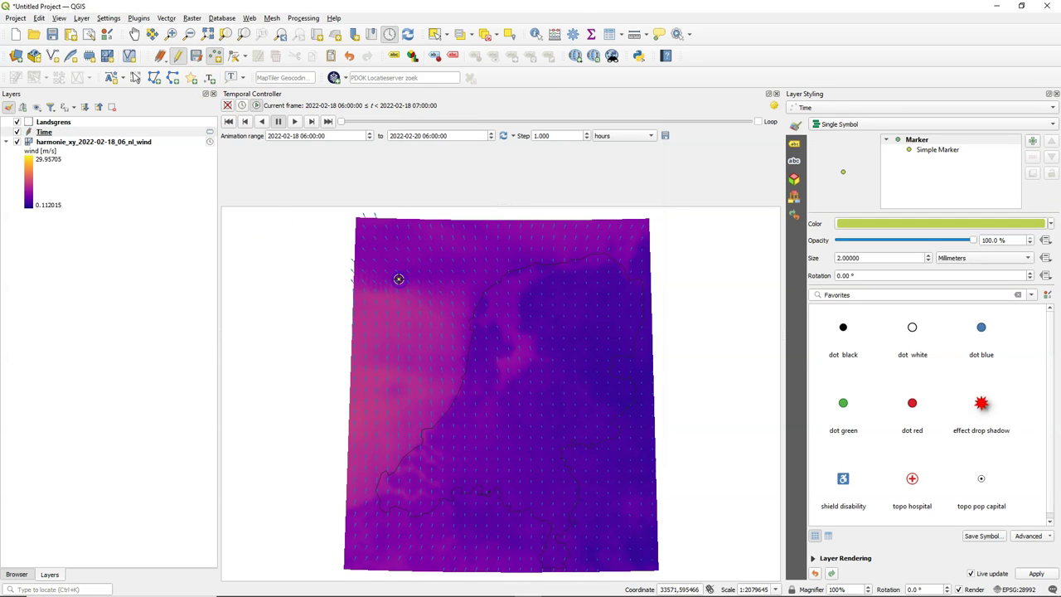
# Enable Single Labels for the Time layer.
pyautogui.click(795, 145)
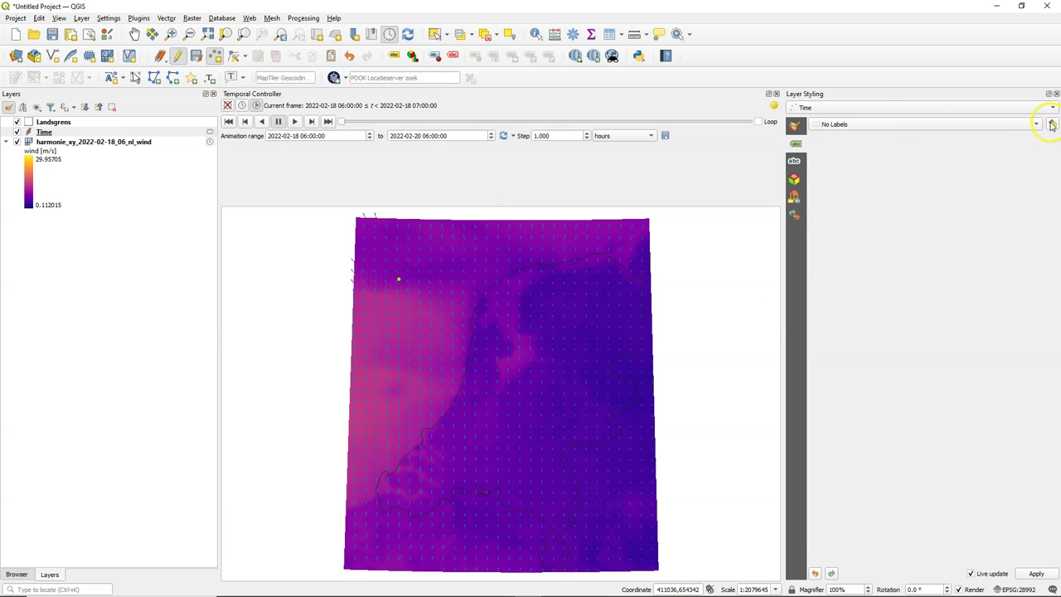
pyautogui.click(899, 124)
pyautogui.click(860, 135)
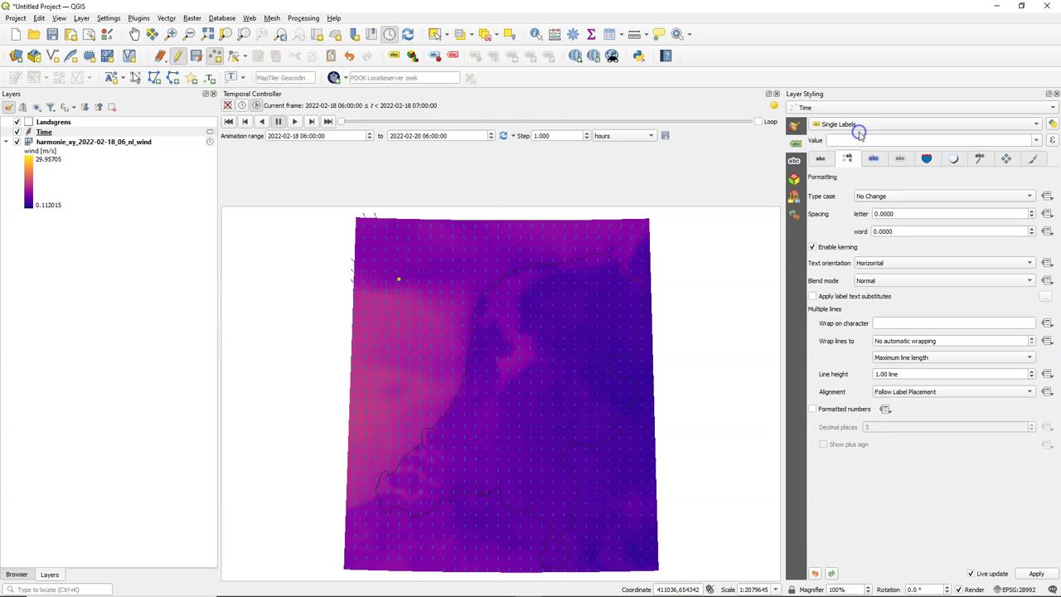
pyautogui.click(1051, 141)
pyautogui.write("'")
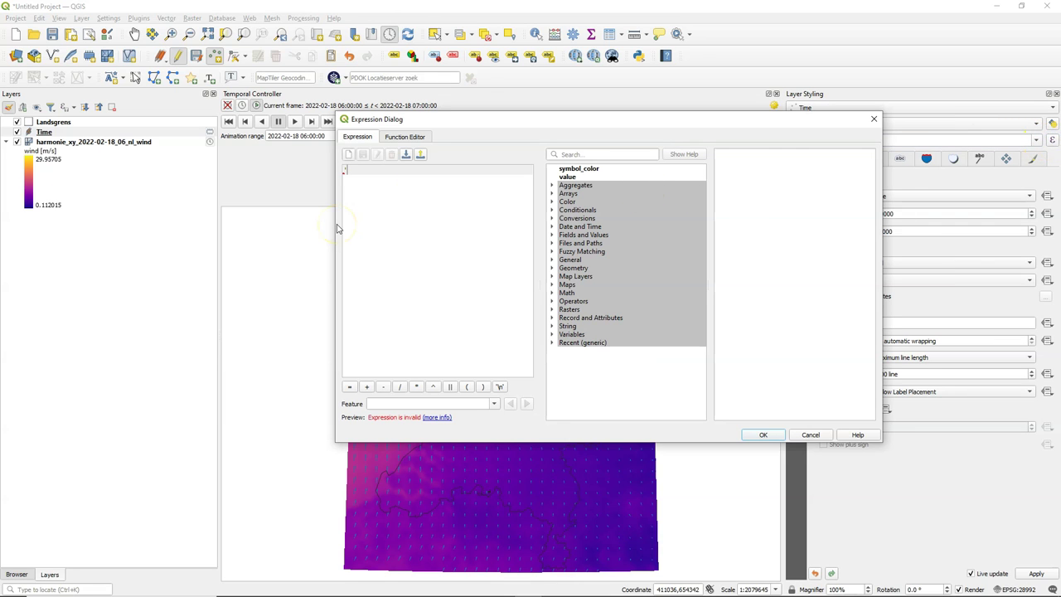
pyautogui.write("Storm Eunice'")
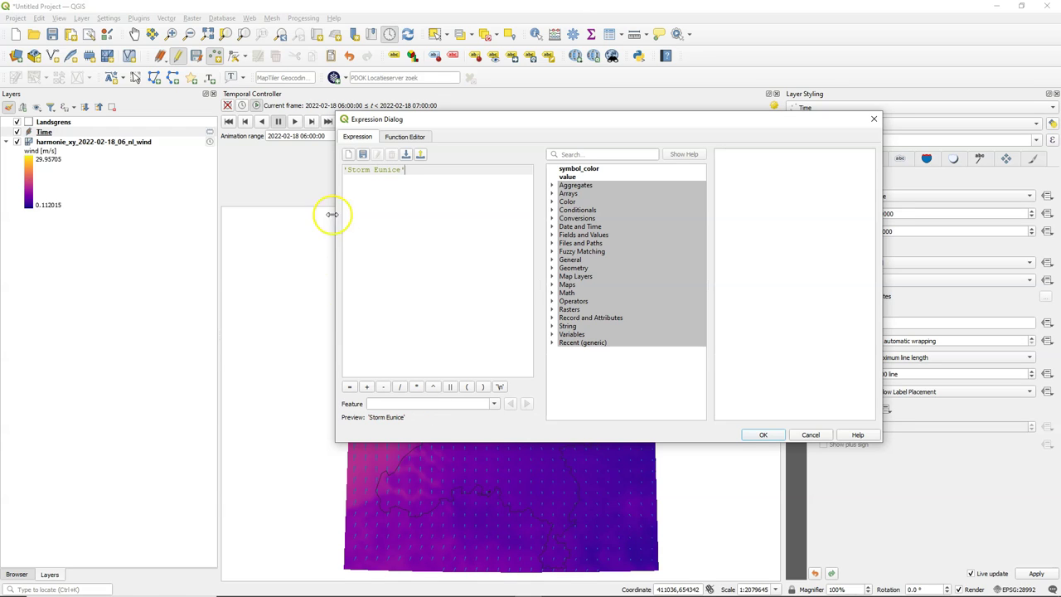
pyautogui.click(450, 387)
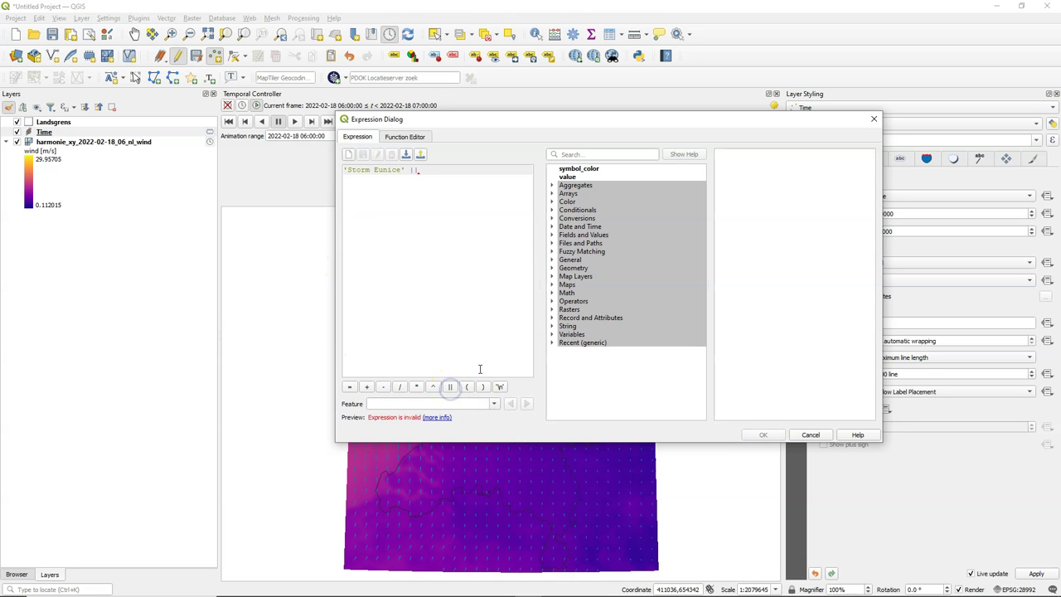
pyautogui.click(499, 386)
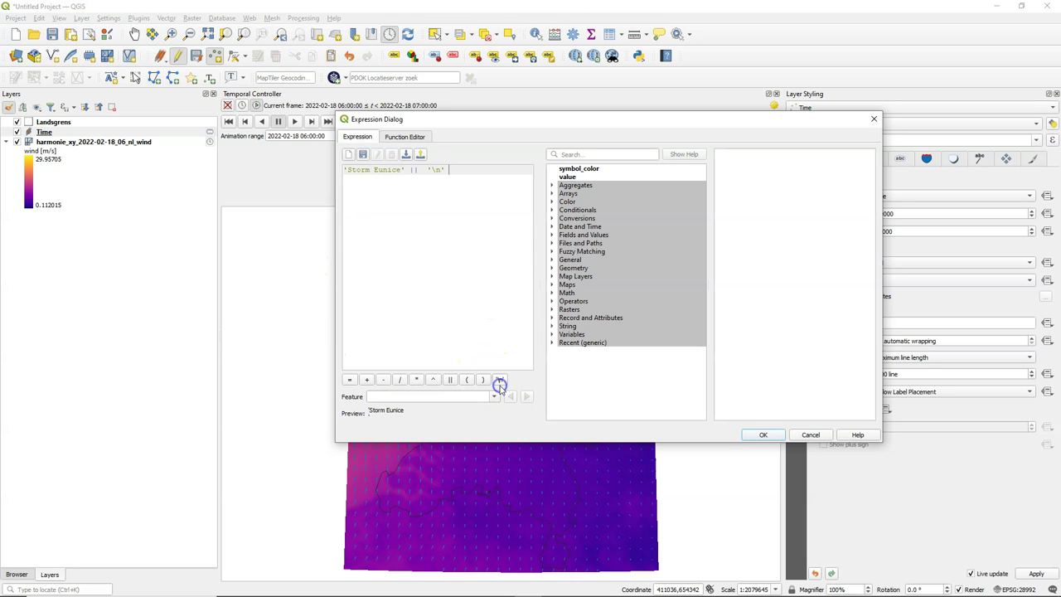
pyautogui.click(386, 383)
pyautogui.click(450, 378)
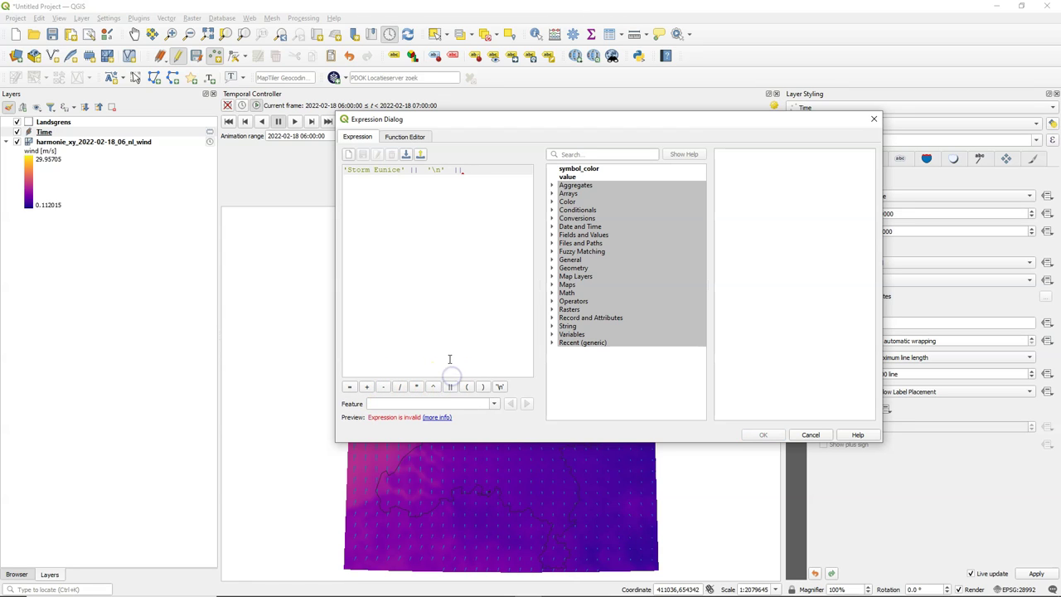
pyautogui.click(552, 335)
pyautogui.scroll(-5, 603, 355)
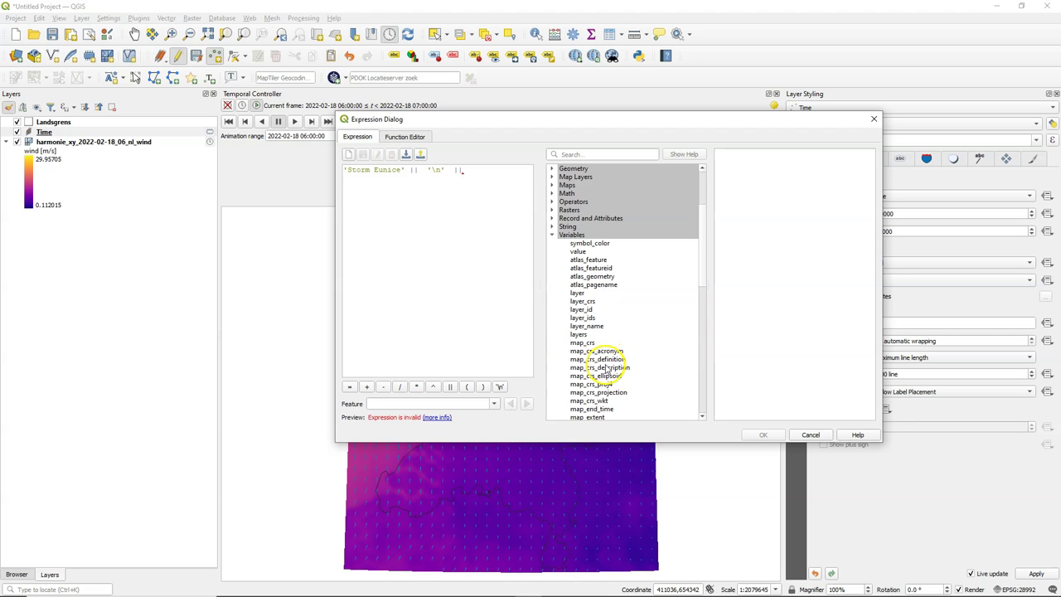
pyautogui.scroll(-1, 605, 370)
pyautogui.scroll(-2, 606, 368)
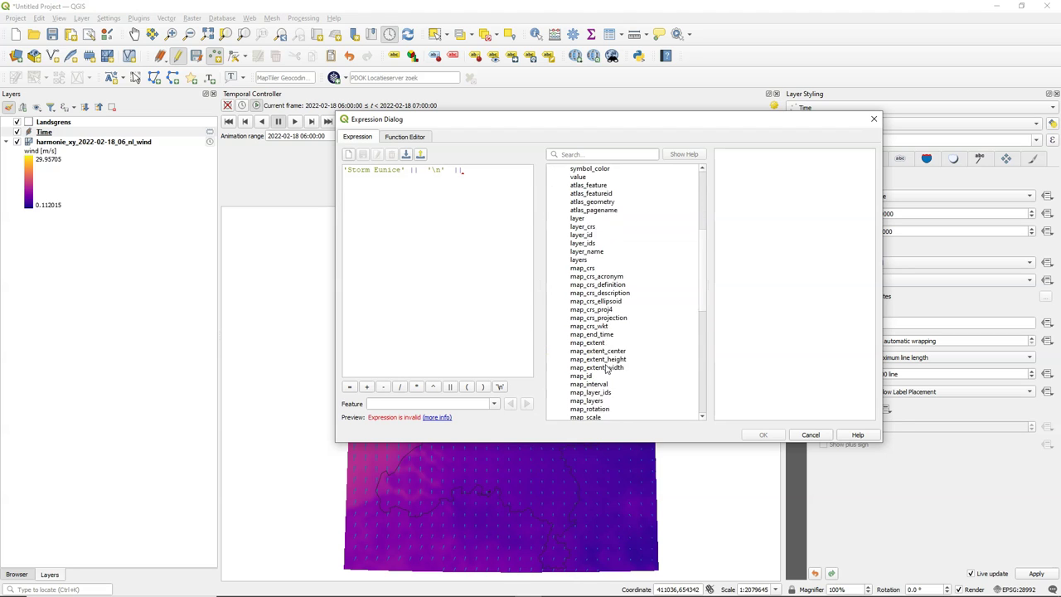
pyautogui.click(603, 401)
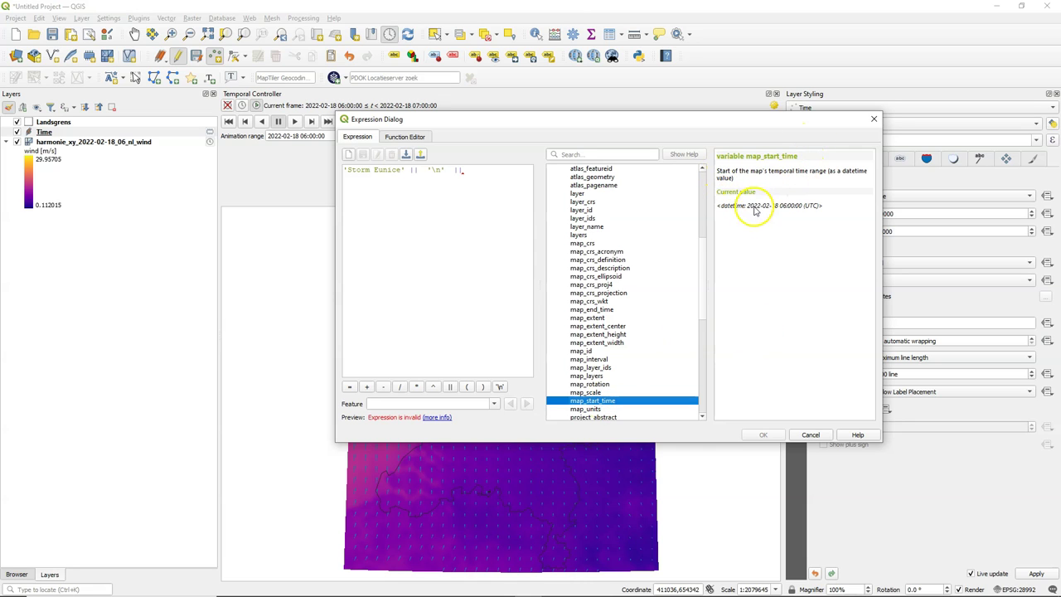
pyautogui.doubleClick(591, 401)
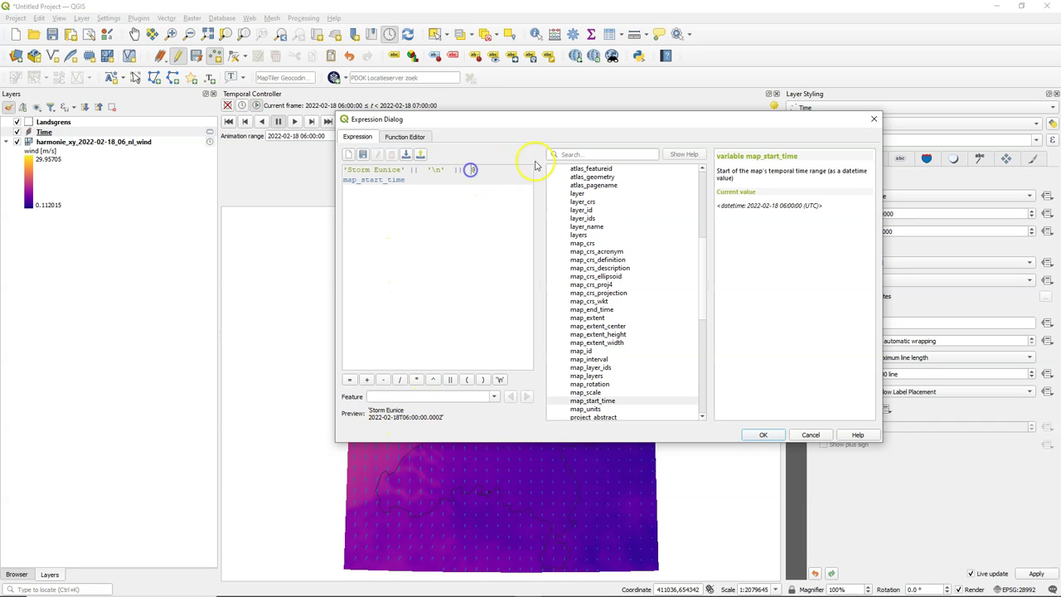
# Wrap the start time in format_date with 'dd MMMM yyyy' and add a line break after it.
pyautogui.click(561, 155)
pyautogui.write('format')
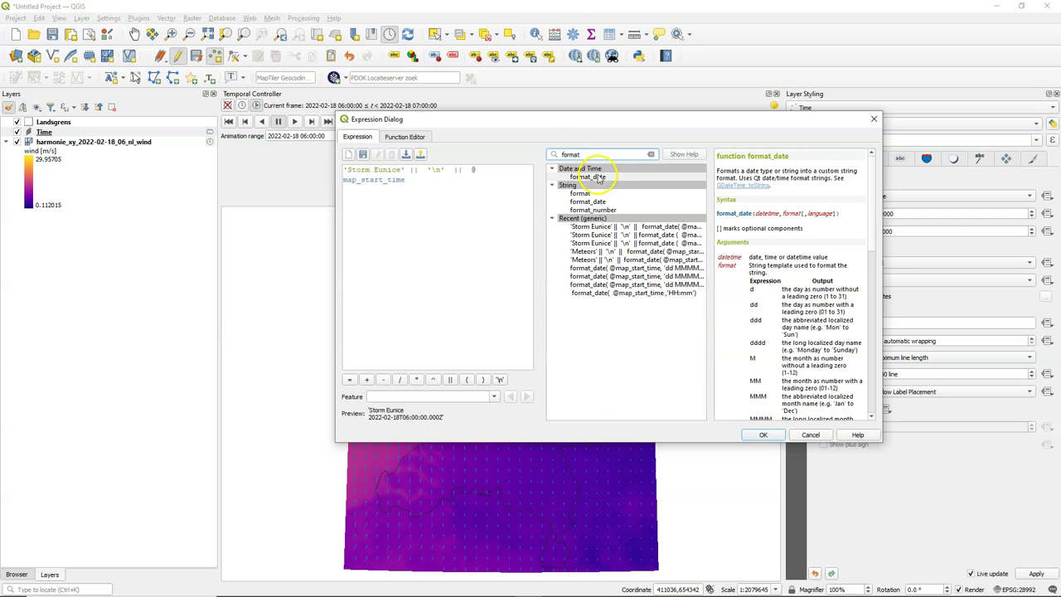
pyautogui.doubleClick(597, 176)
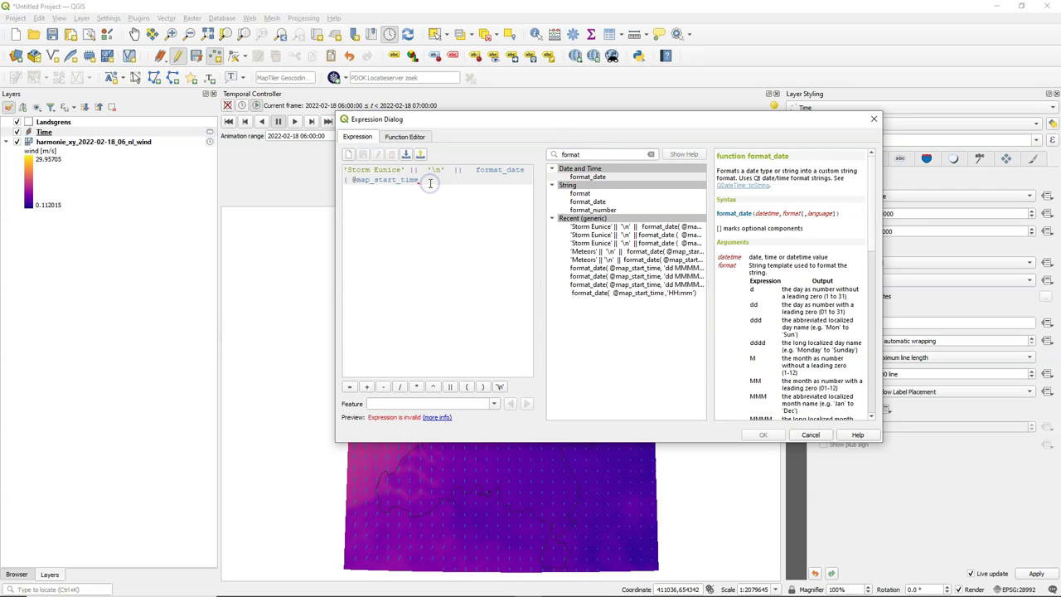
pyautogui.write(',')
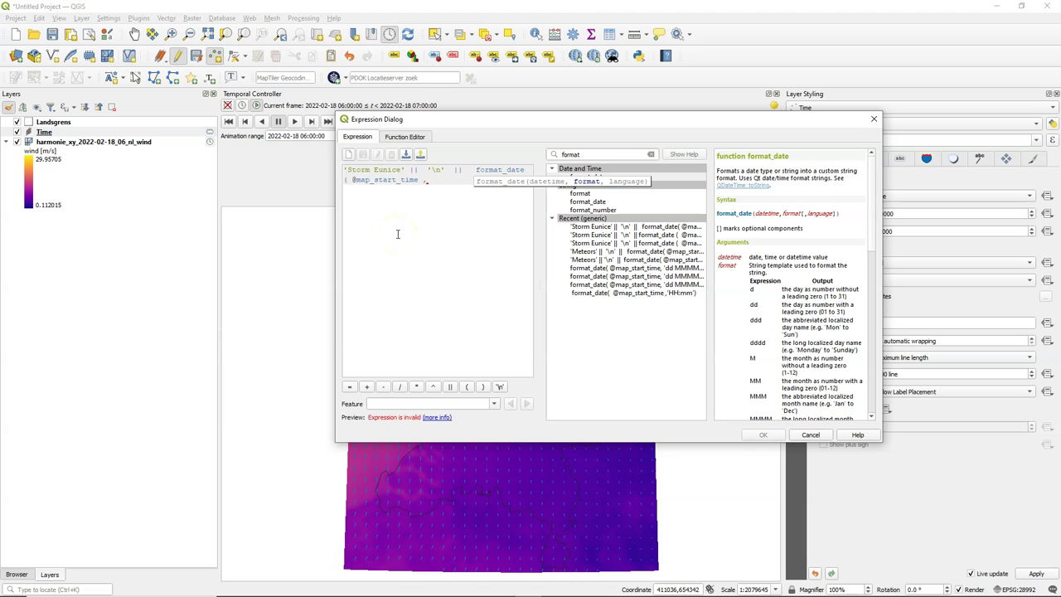
pyautogui.scroll(-3, 783, 339)
pyautogui.scroll(2, 783, 339)
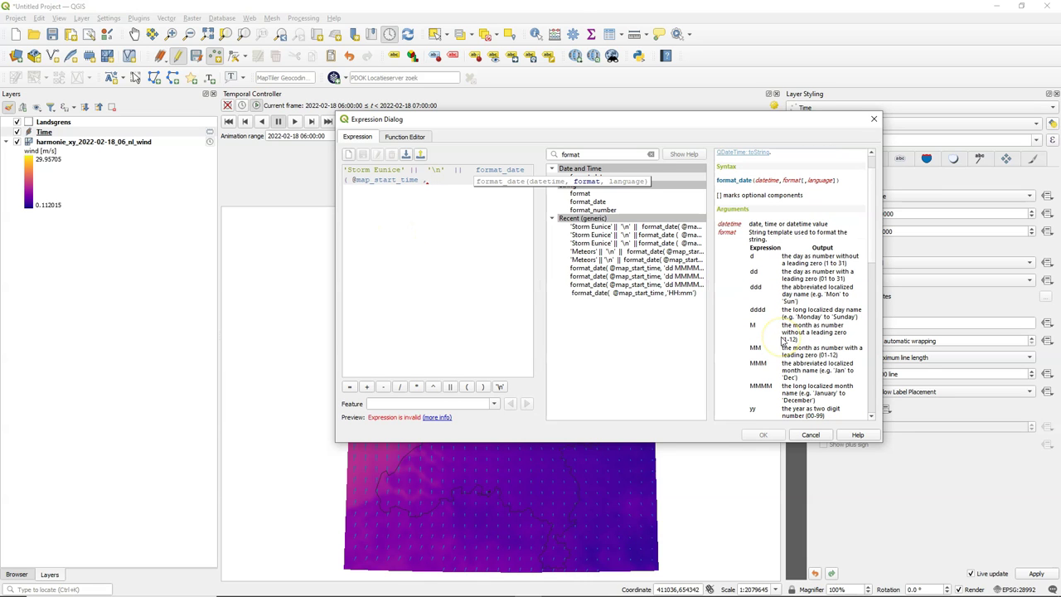
pyautogui.click(430, 180)
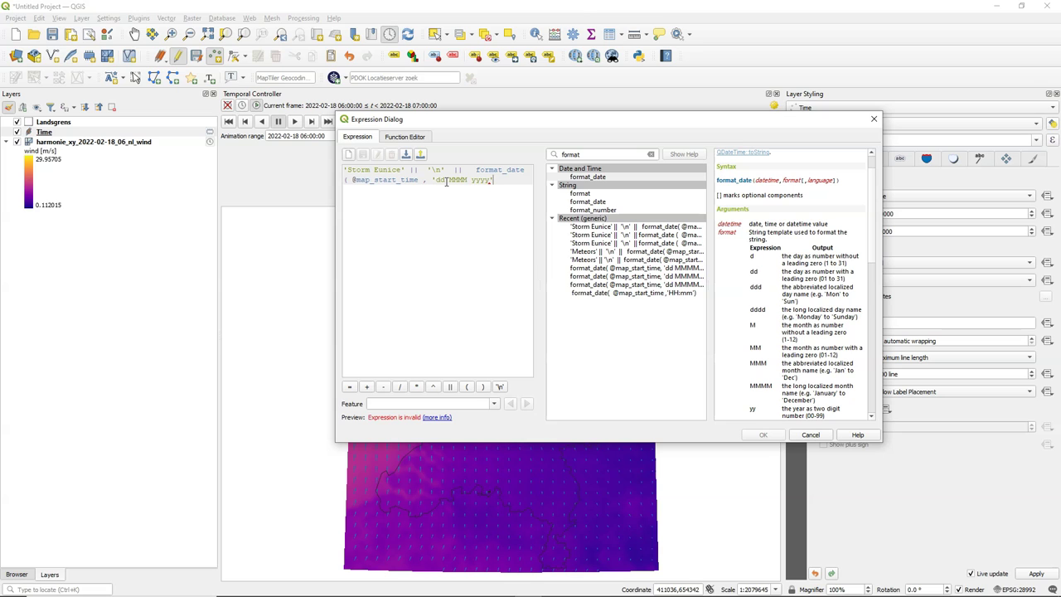
pyautogui.write(')')
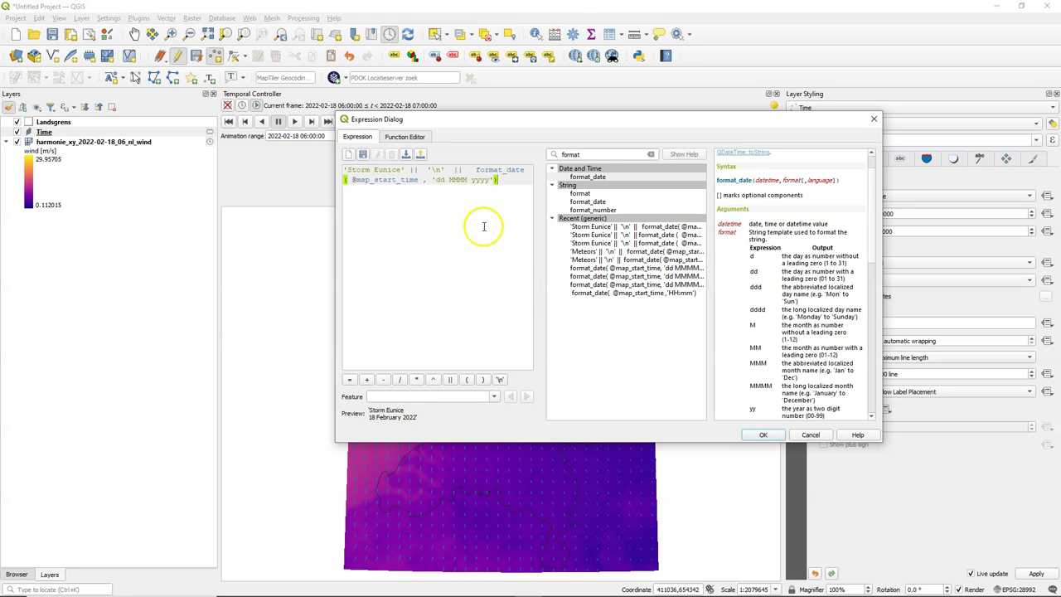
pyautogui.click(500, 383)
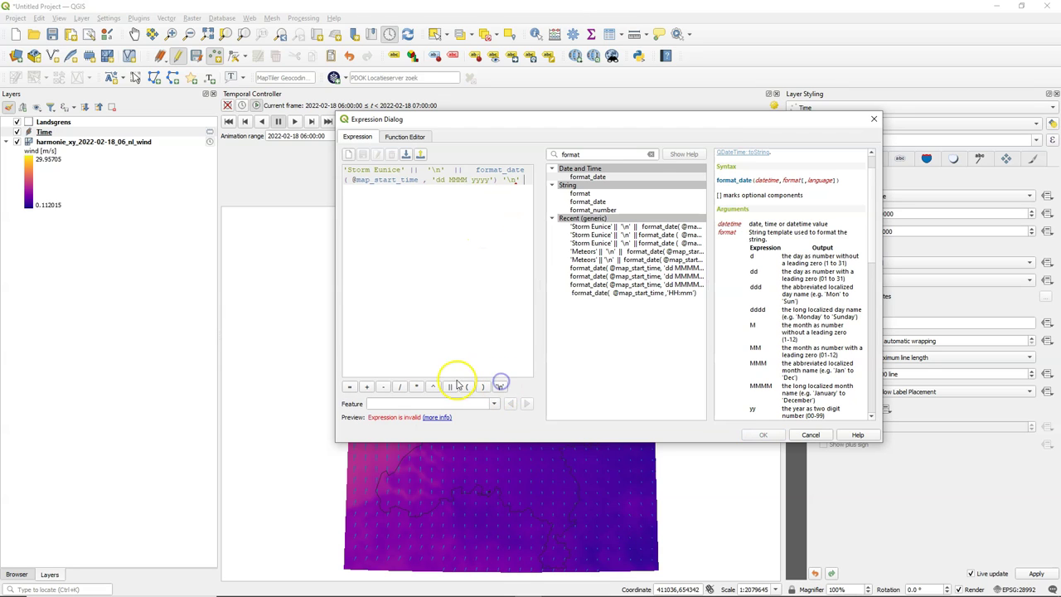
pyautogui.click(451, 387)
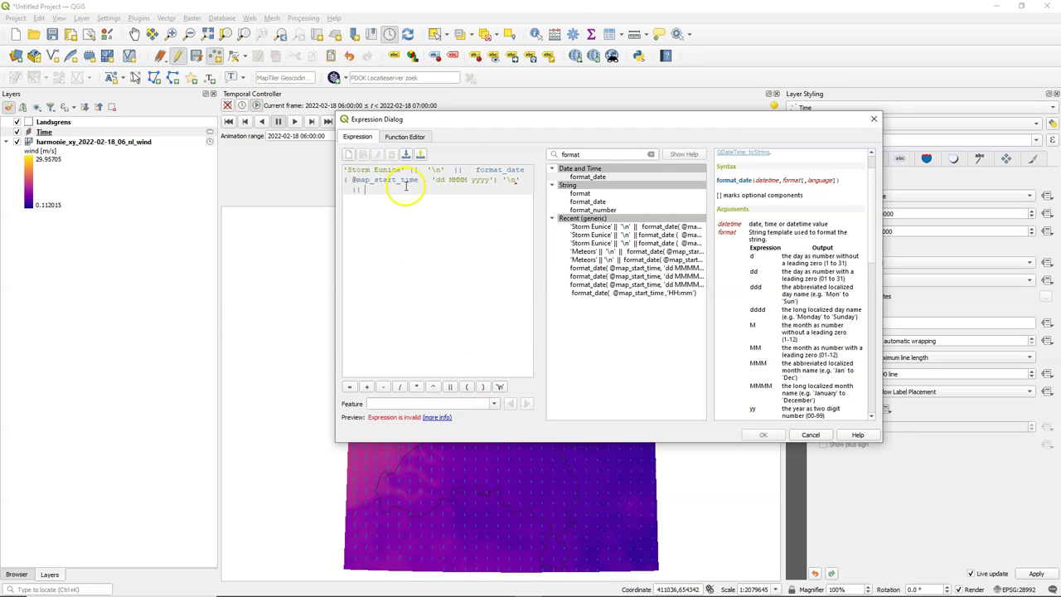
# Append a second format_date copy using 'HH:mm', add the missing || before '\n', and accept.
pyautogui.moveTo(481, 173); pyautogui.dragTo(501, 181)
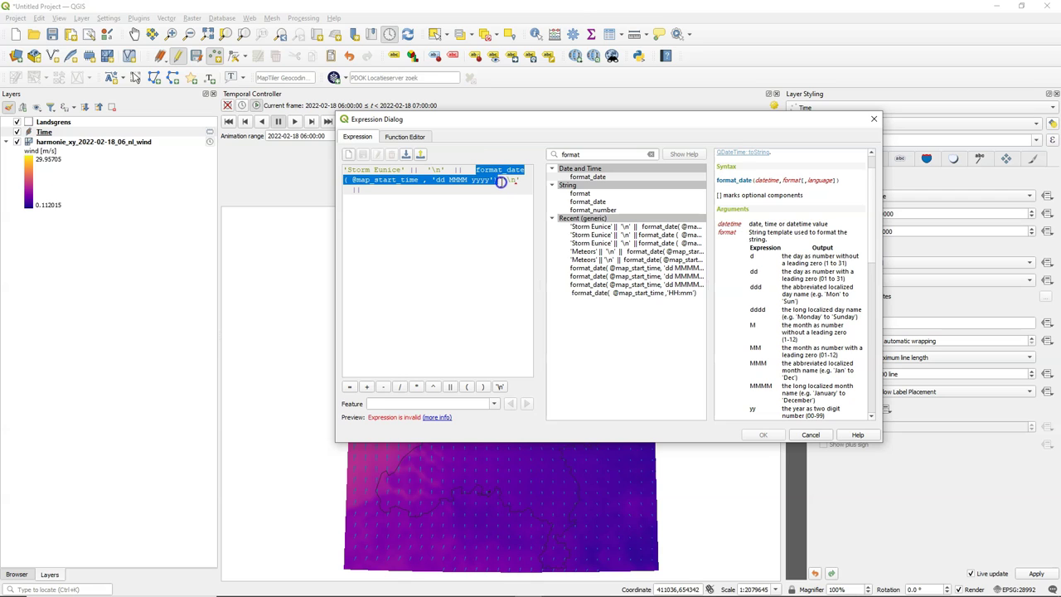
pyautogui.hotkey('ctrl', 'c')
pyautogui.click(390, 190)
pyautogui.hotkey('ctrl', 'v')
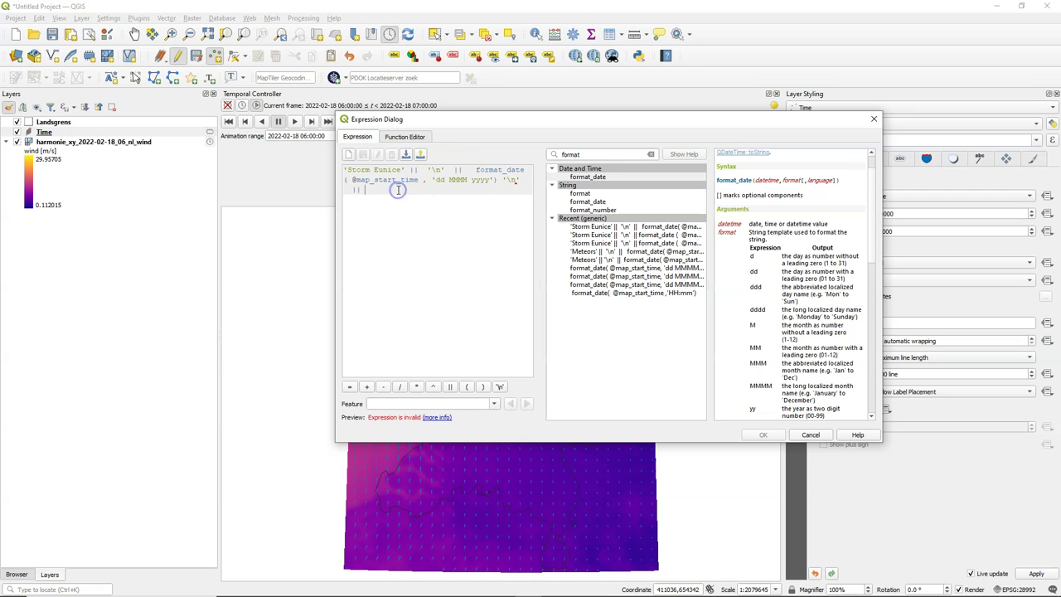
pyautogui.moveTo(504, 190); pyautogui.dragTo(385, 200)
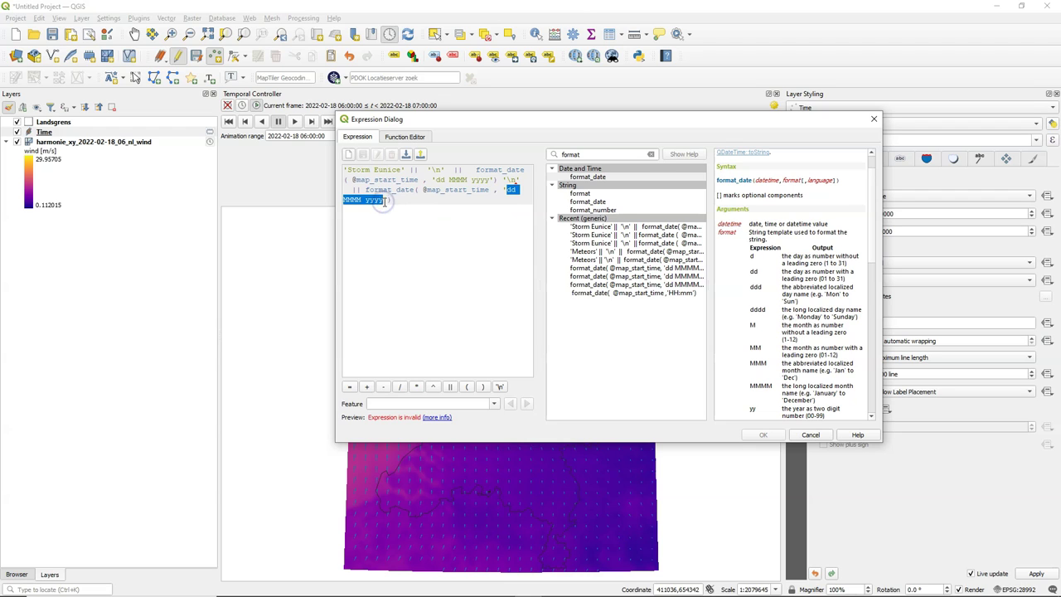
pyautogui.write('HH:')
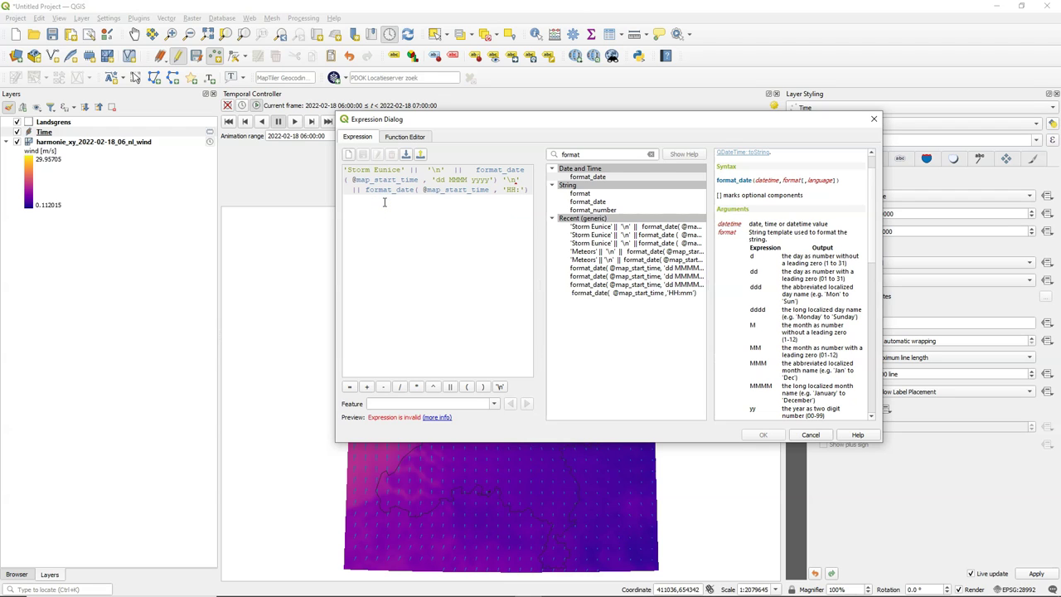
pyautogui.write('mm')
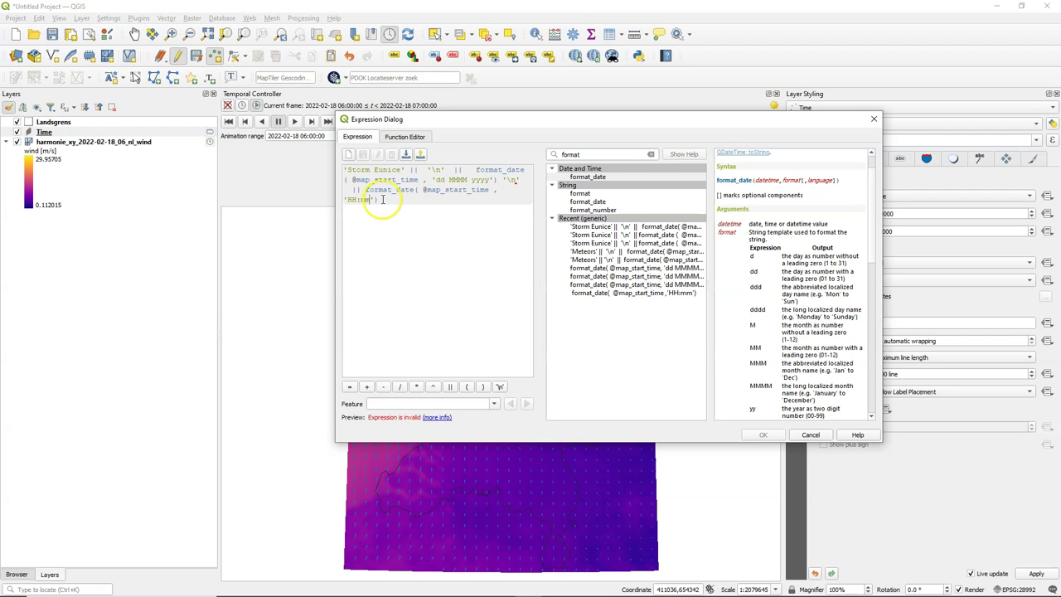
pyautogui.moveTo(403, 218)
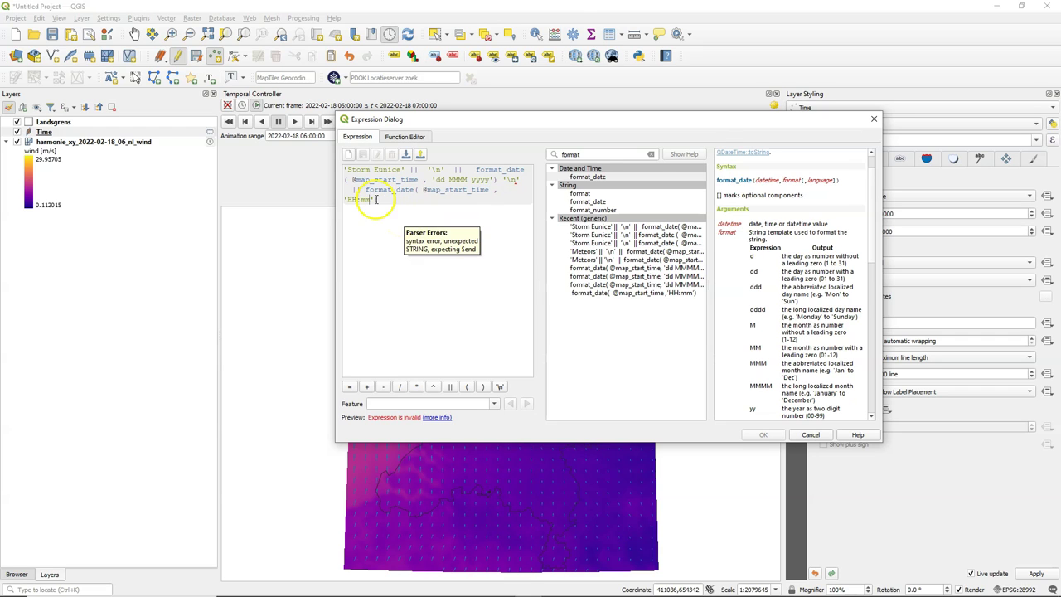
pyautogui.click(375, 198)
pyautogui.moveTo(383, 199)
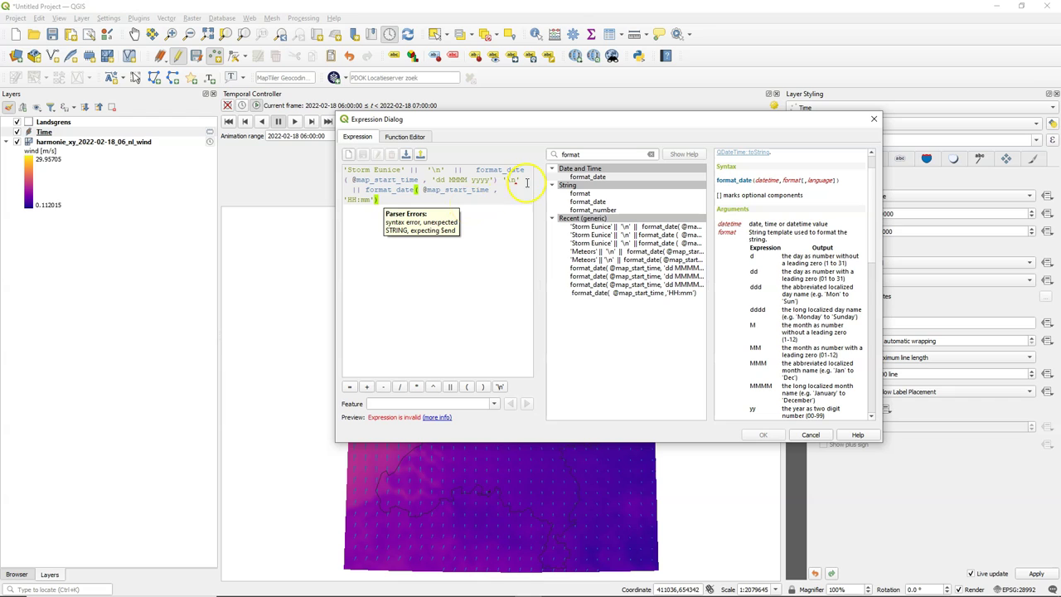
pyautogui.click(502, 181)
pyautogui.click(448, 386)
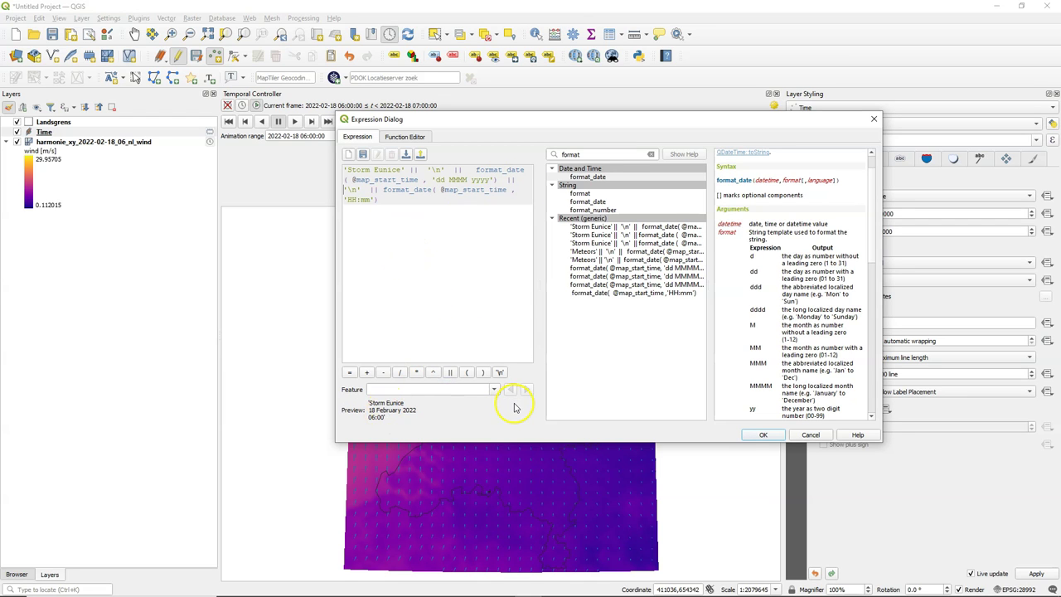
pyautogui.click(759, 435)
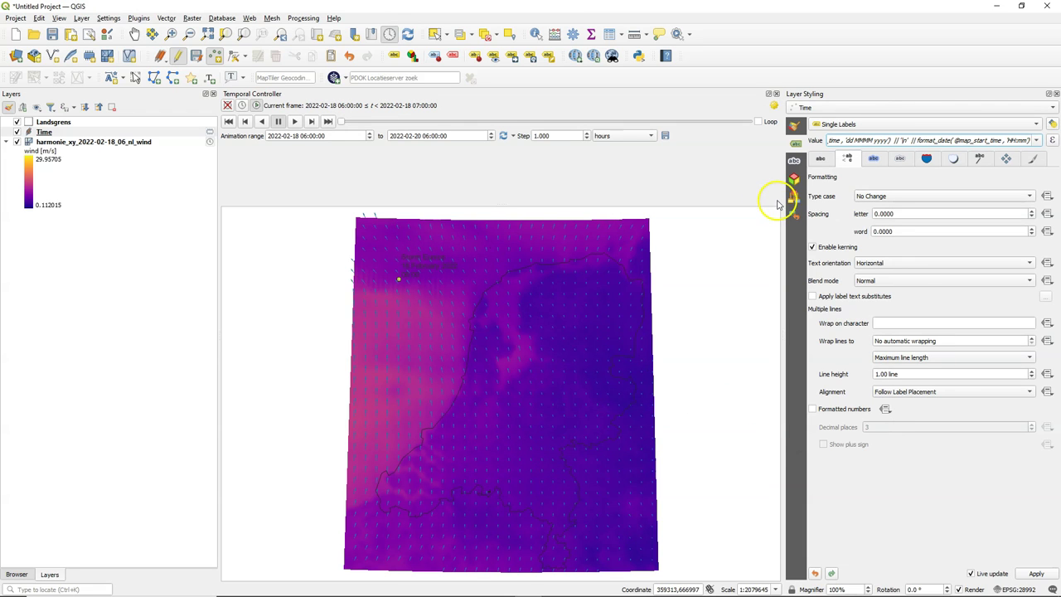
# Set the label text to Arial Black, orange #dea213, size 13.
pyautogui.click(821, 159)
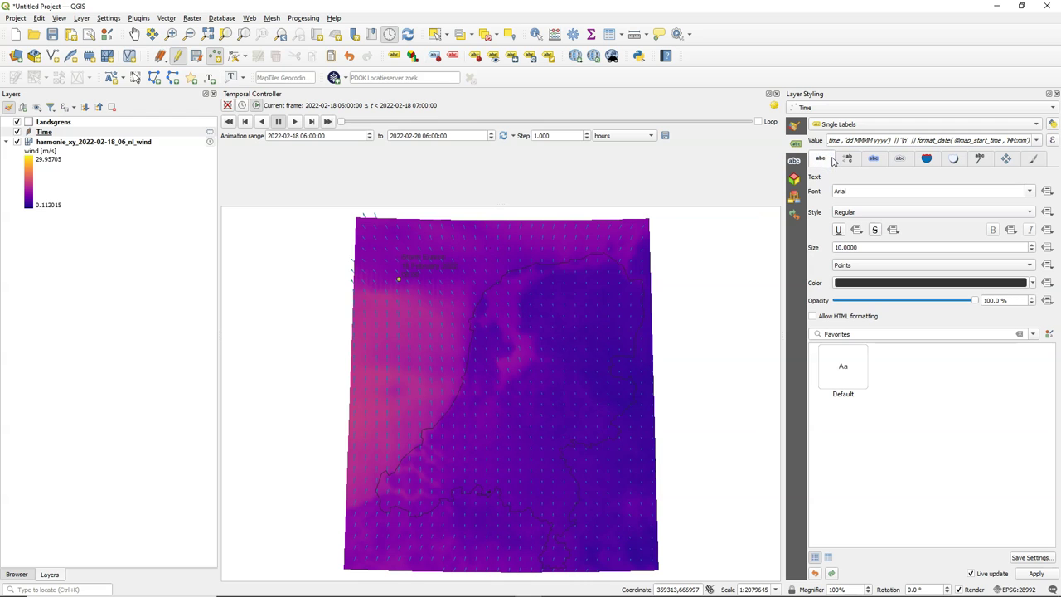
pyautogui.click(1029, 190)
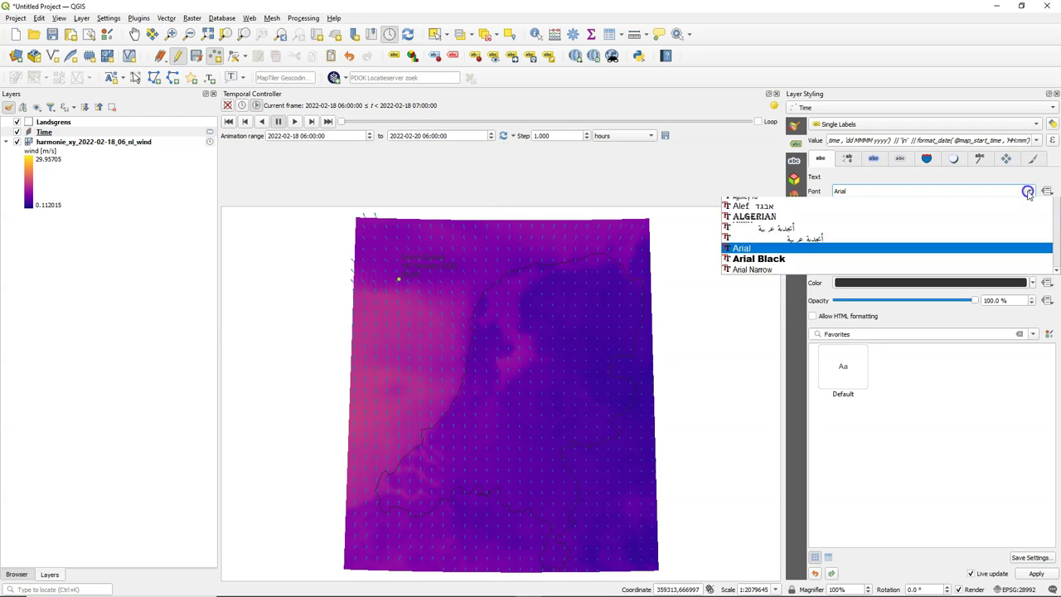
pyautogui.click(757, 287)
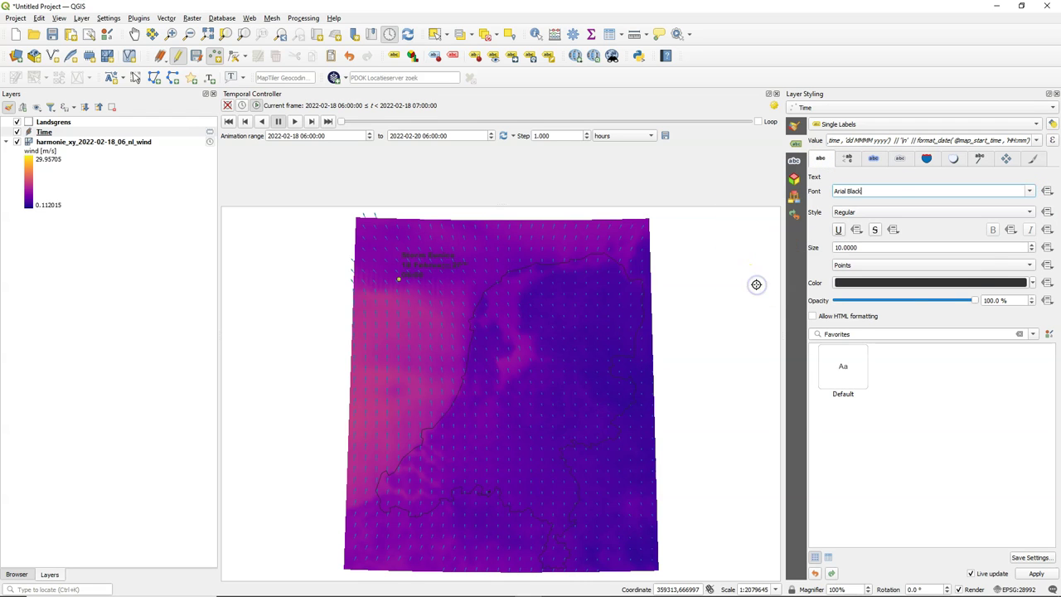
pyautogui.click(978, 284)
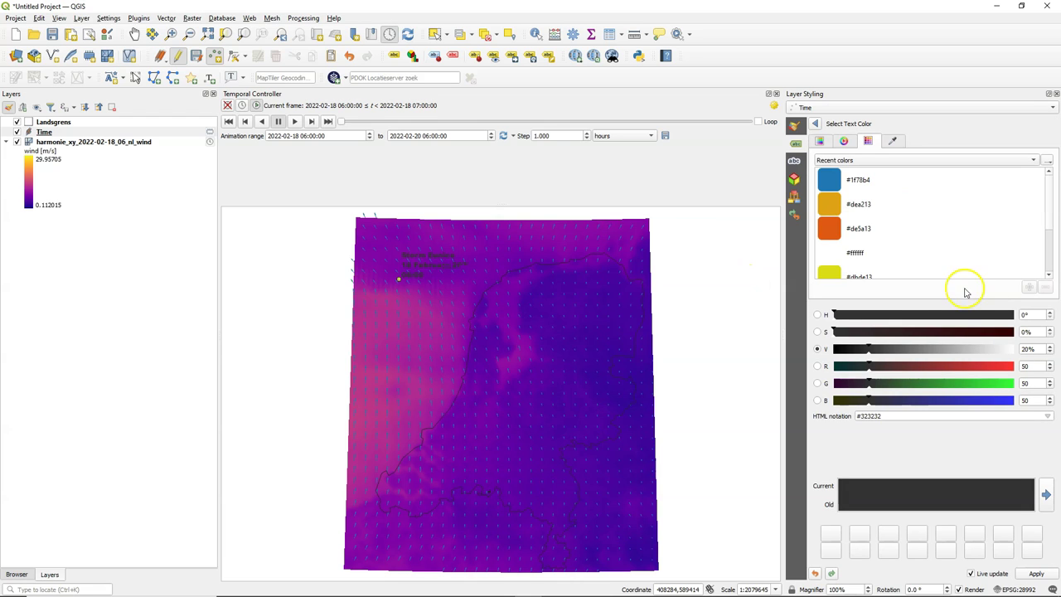
pyautogui.click(829, 209)
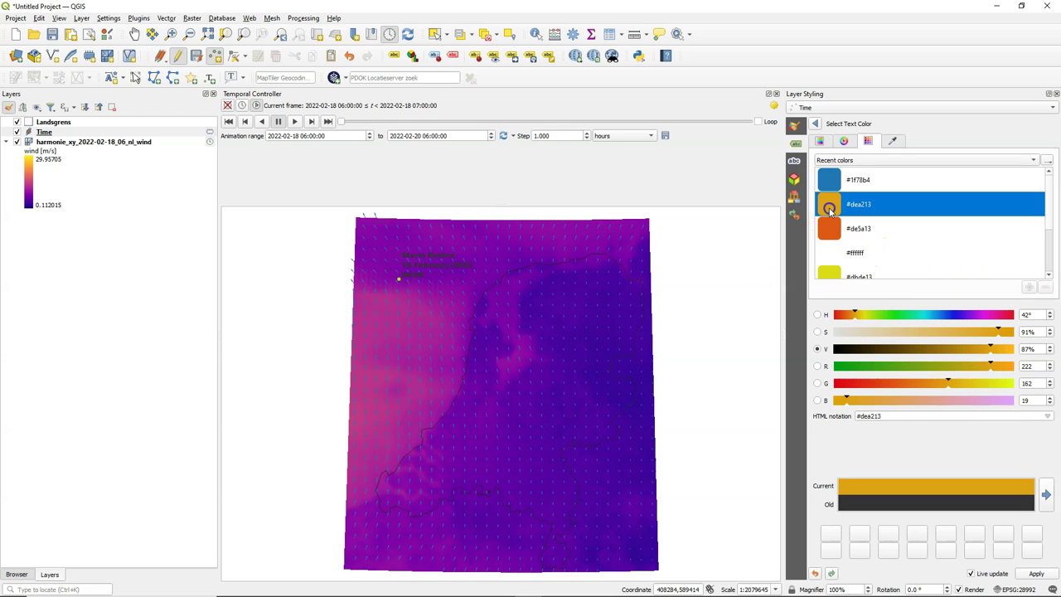
pyautogui.click(815, 124)
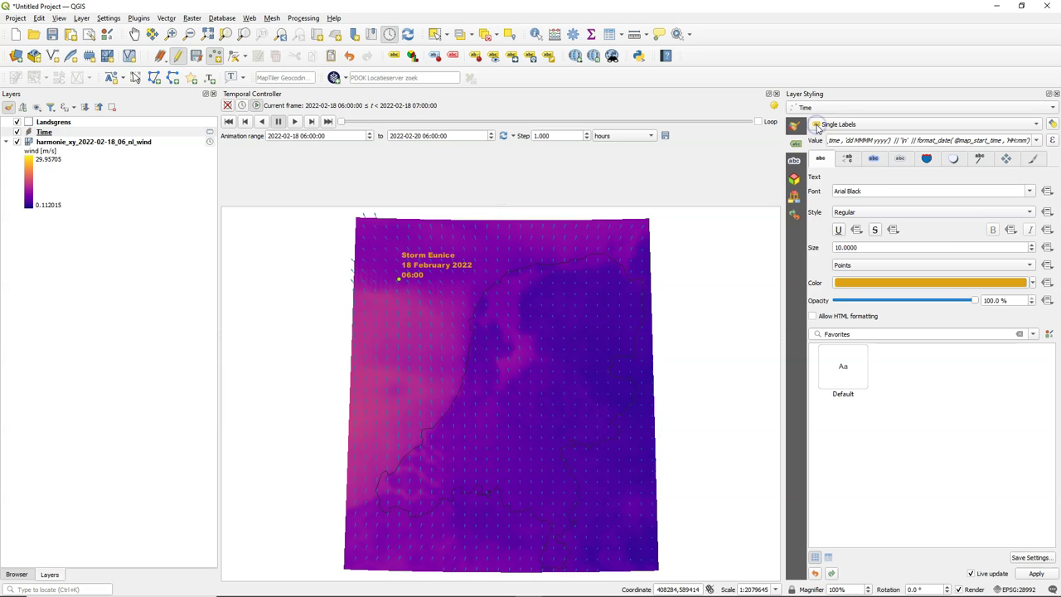
pyautogui.click(1032, 245)
pyautogui.click(1032, 245)
pyautogui.click(1032, 244)
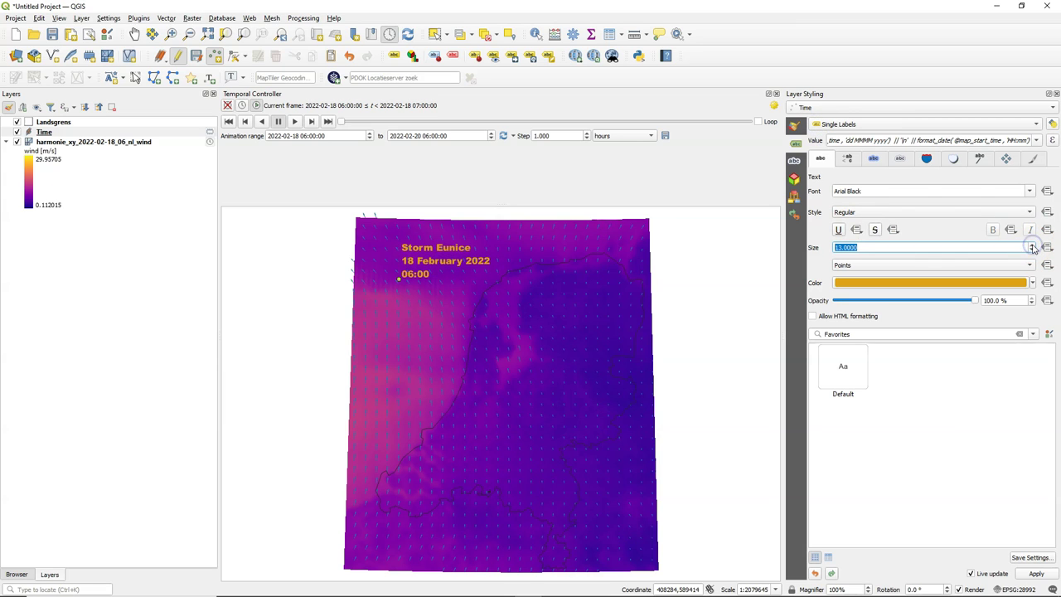
# Centre-align the label's multi-line text.
pyautogui.click(850, 159)
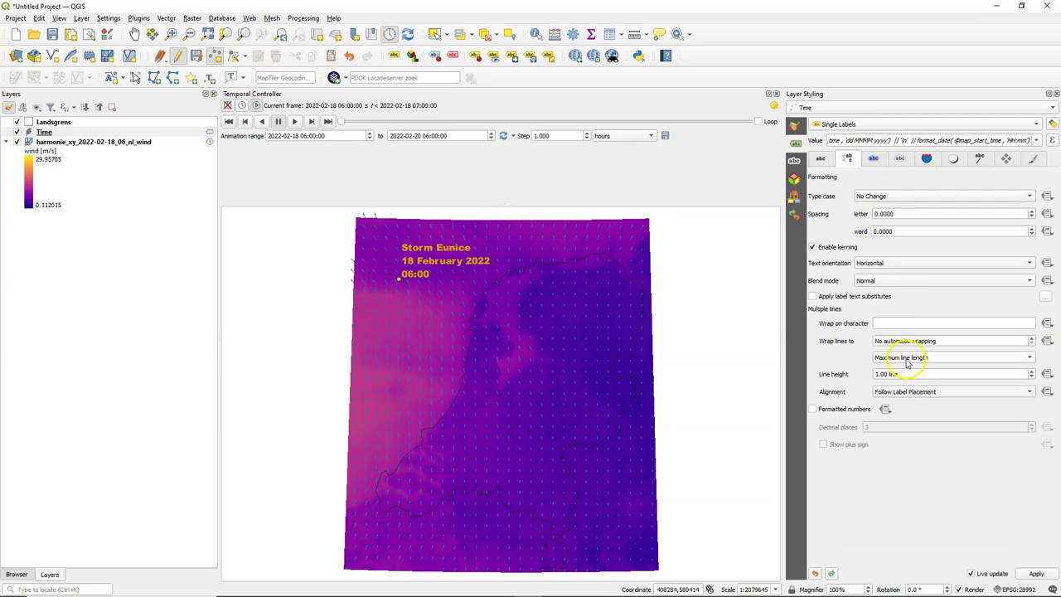
pyautogui.click(894, 391)
pyautogui.click(887, 357)
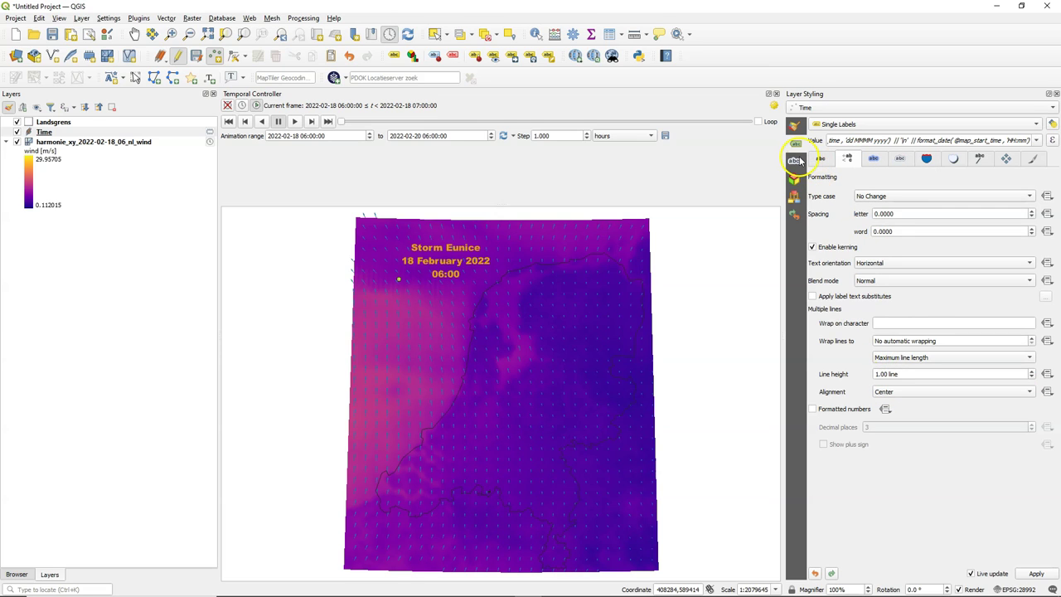
# Set the Time layer's symbology to No Symbols.
pyautogui.click(794, 126)
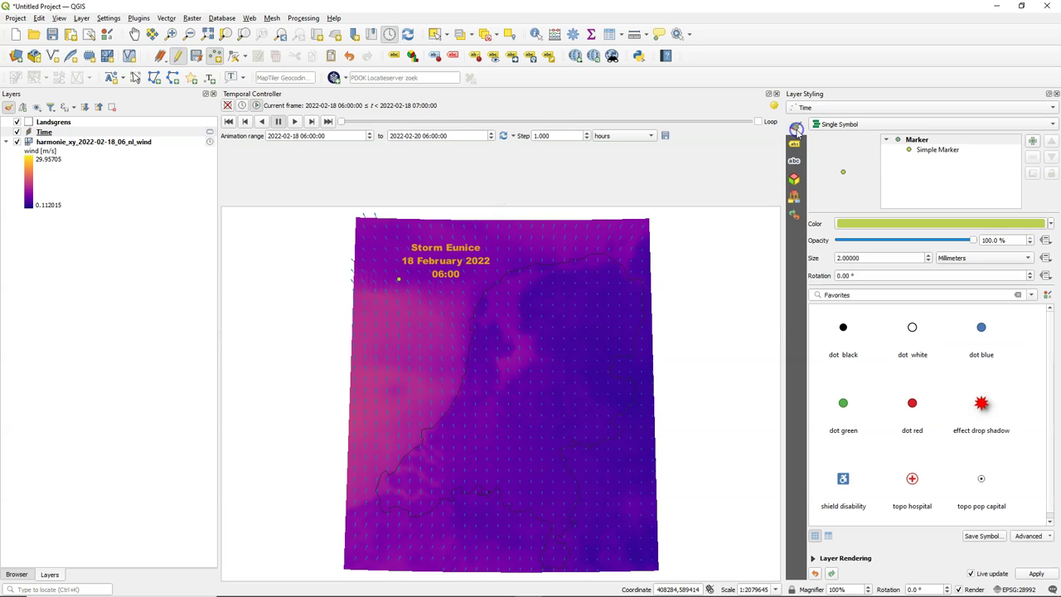
pyautogui.click(870, 124)
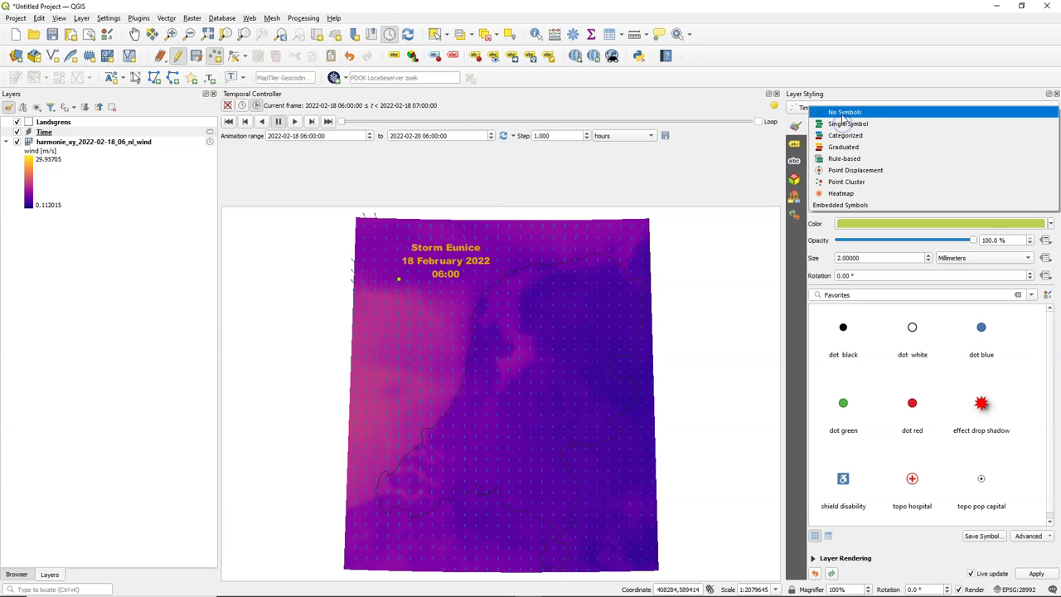
pyautogui.click(841, 110)
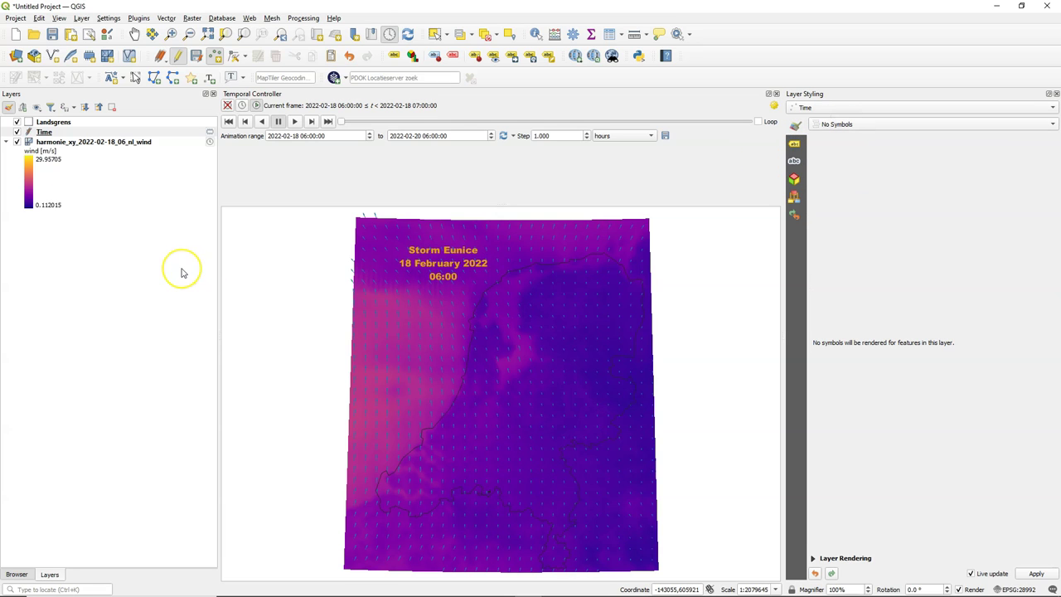
# Play the animation, rewind to the first frame, and end editing of the Time layer.
pyautogui.click(295, 122)
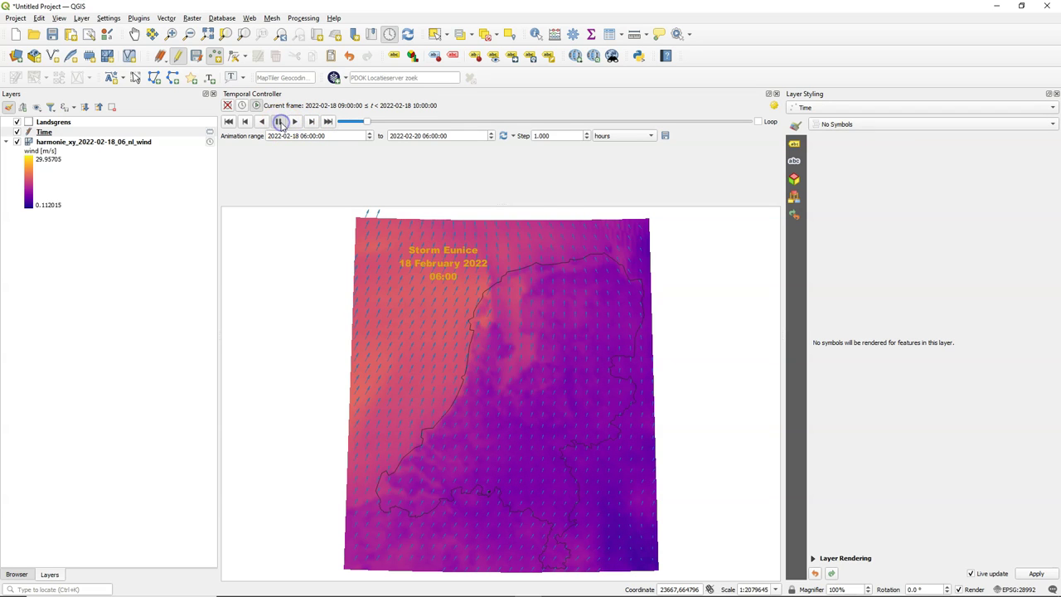
pyautogui.click(228, 121)
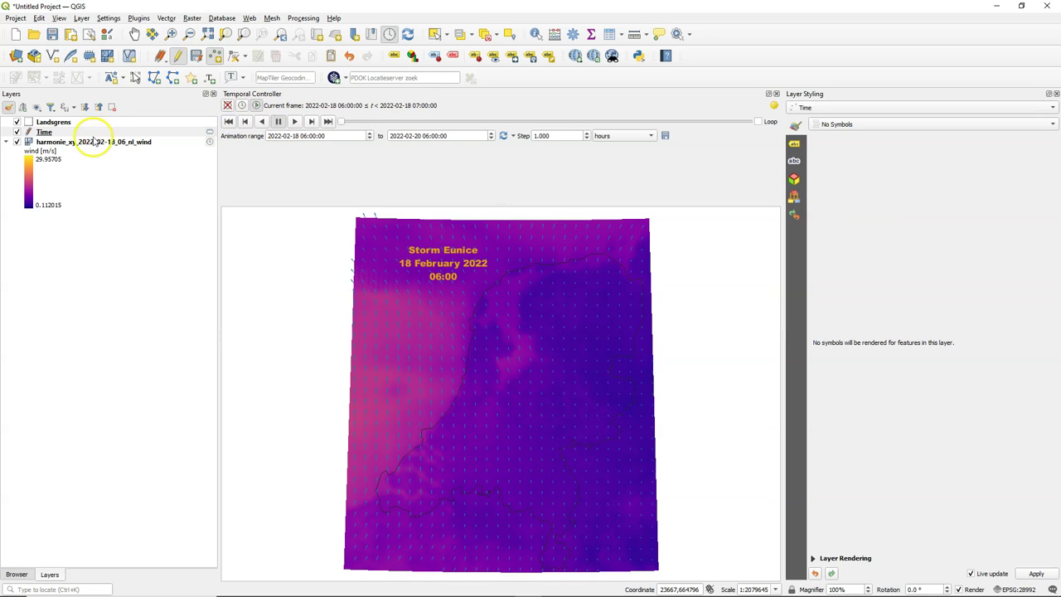
pyautogui.click(177, 56)
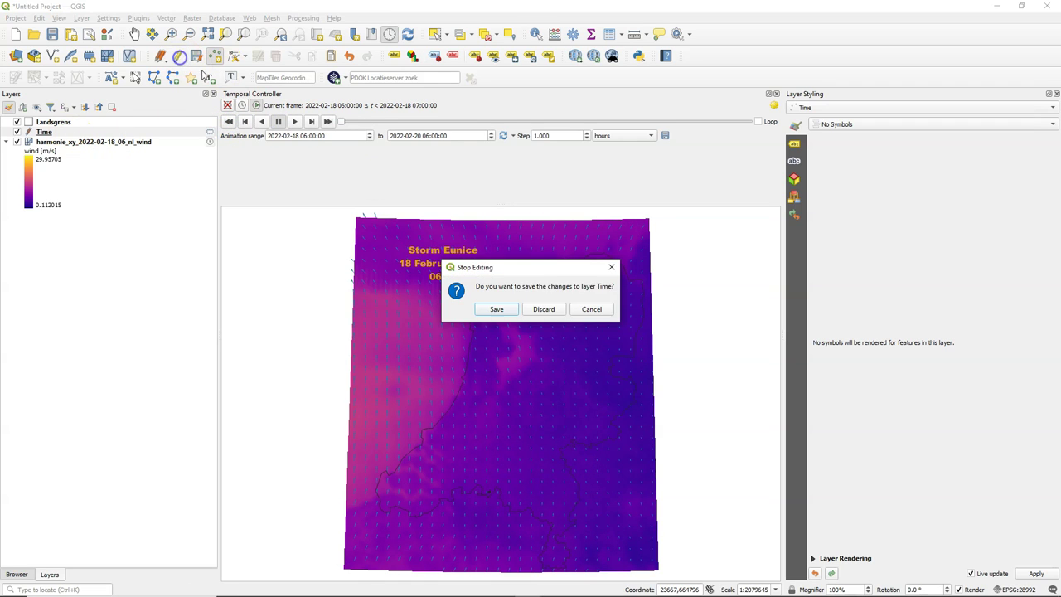
pyautogui.click(497, 307)
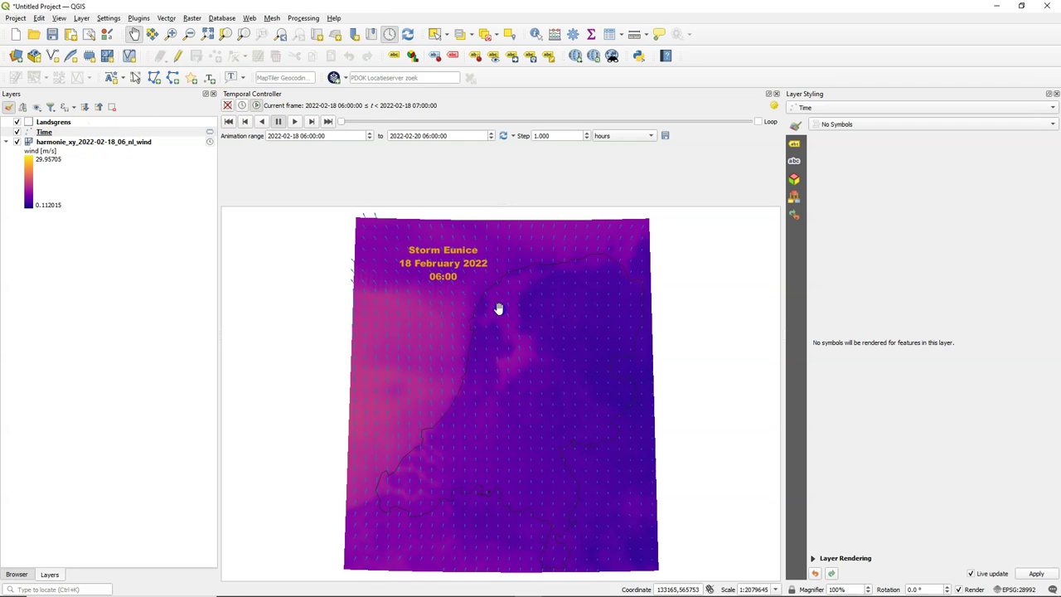
# Give the Time layer dynamic temporal control set to Redraw Layer Only, then play the wind animation.
pyautogui.rightClick(45, 132)
pyautogui.click(81, 415)
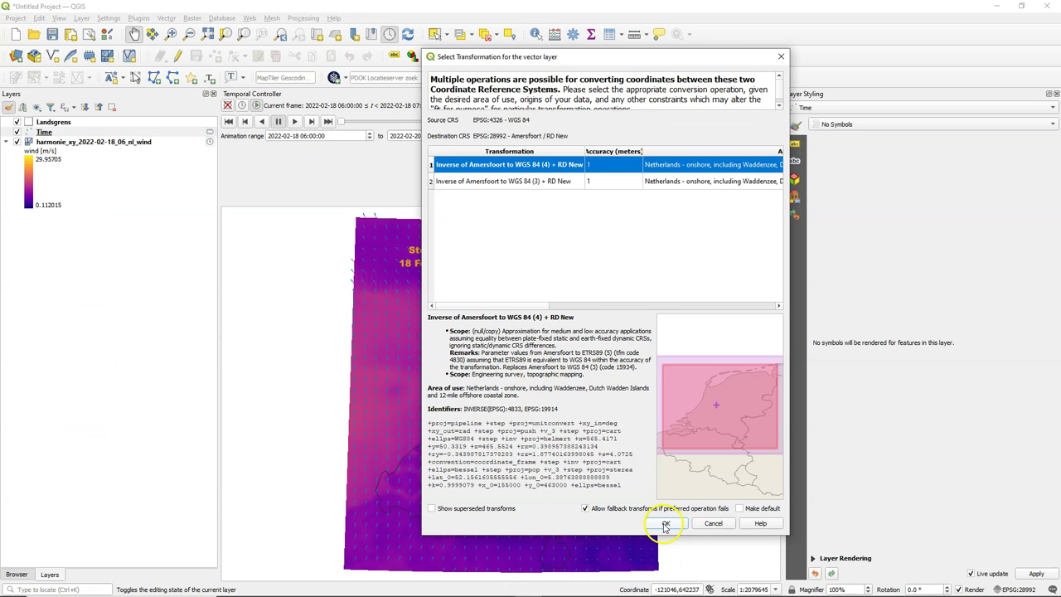
pyautogui.click(665, 523)
pyautogui.click(389, 109)
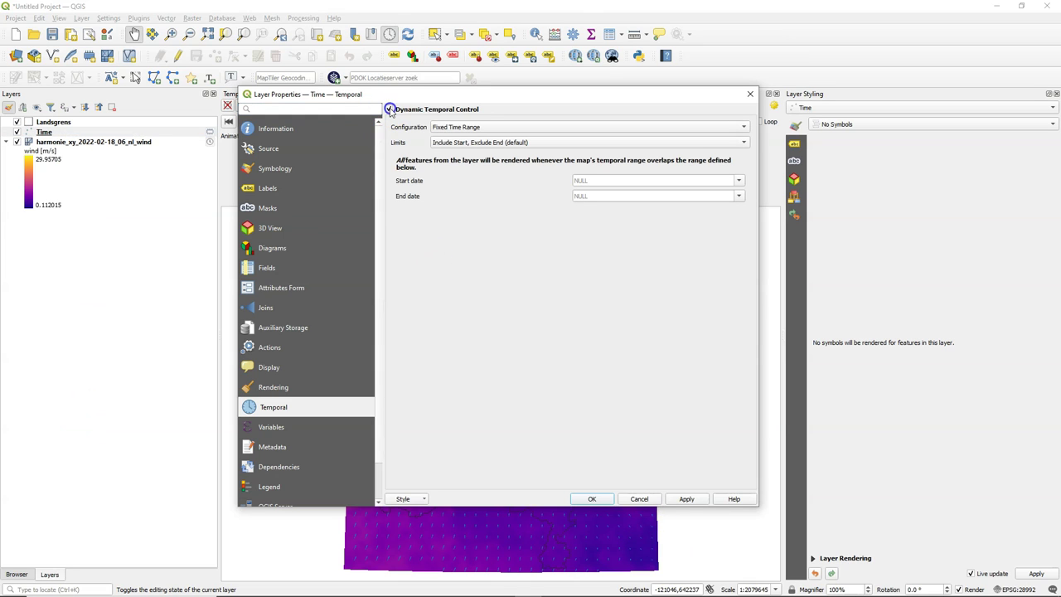
pyautogui.click(458, 127)
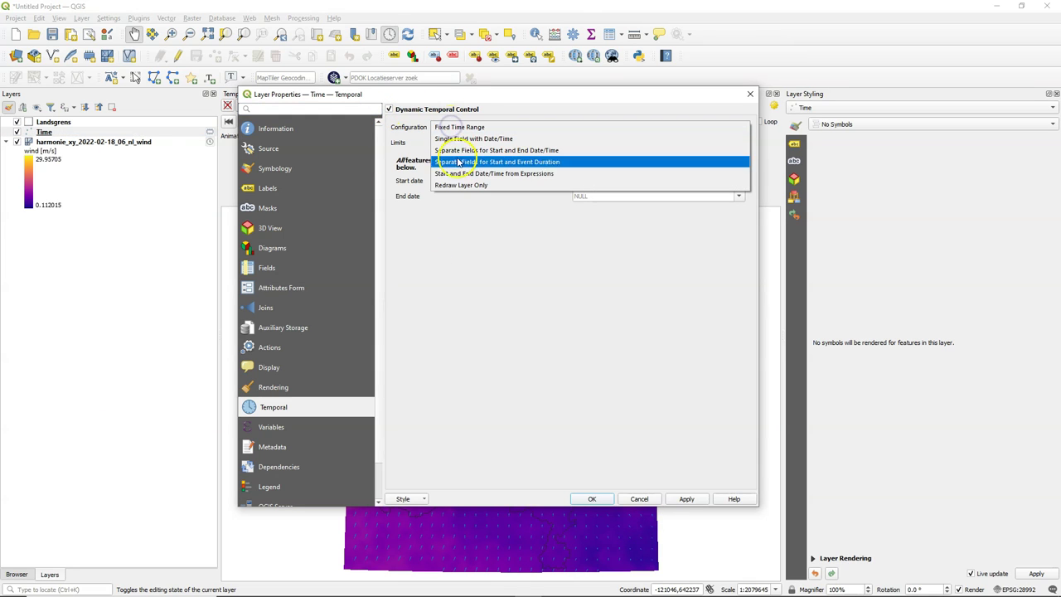
pyautogui.click(446, 186)
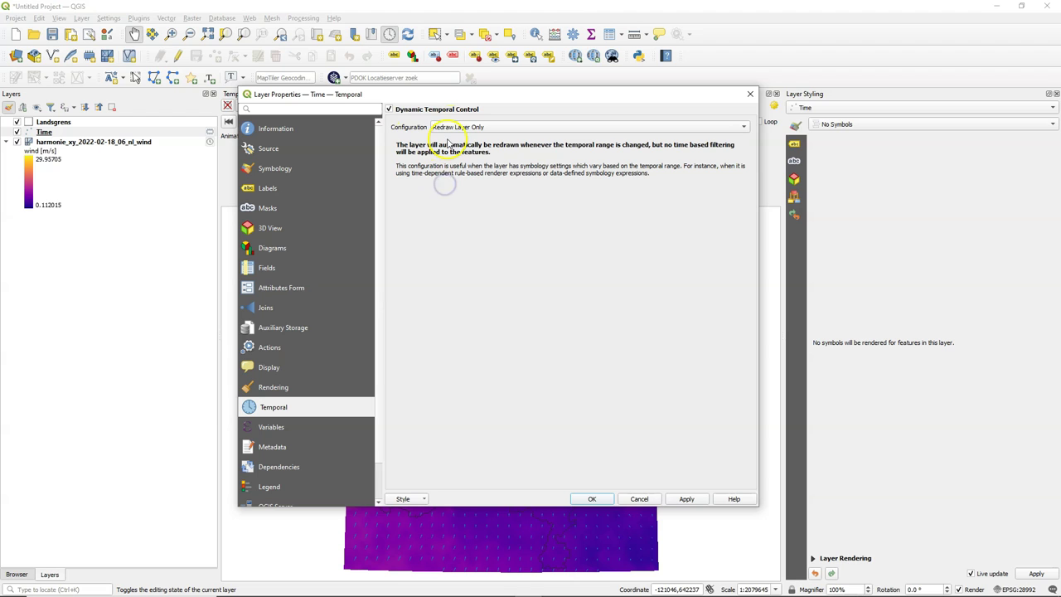
pyautogui.click(592, 498)
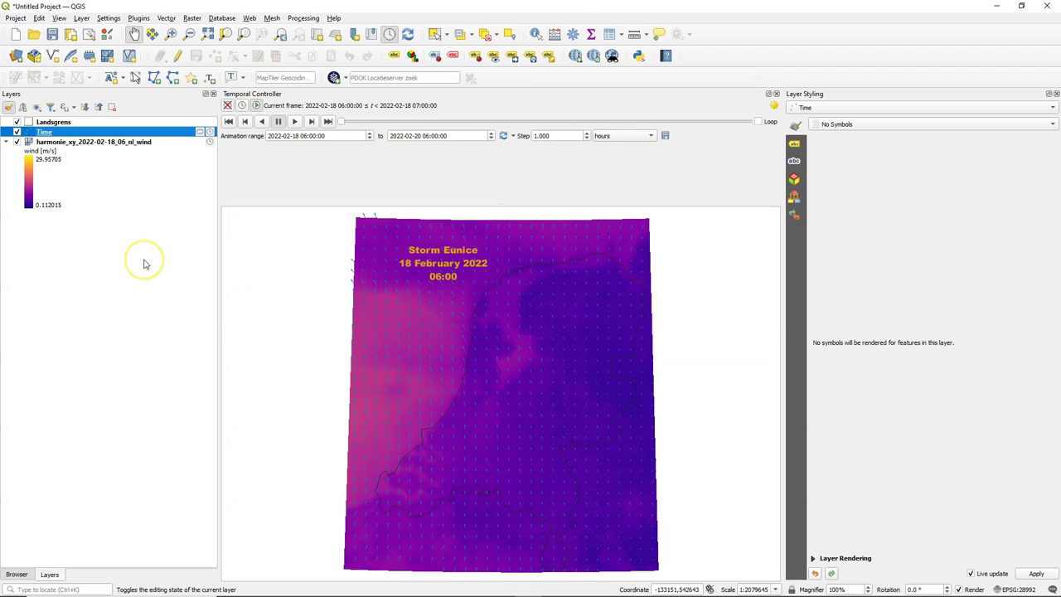
pyautogui.click(295, 122)
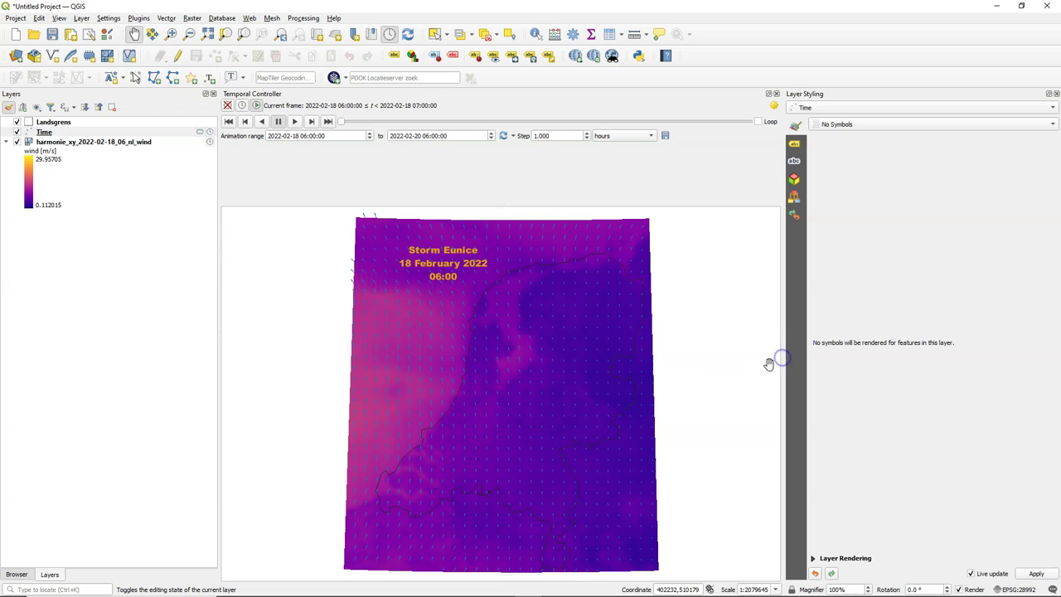
# Widen the Layer Styling dock, then zoom in and pan until the wind map fills the map area.
pyautogui.moveTo(785, 359); pyautogui.dragTo(561, 352)
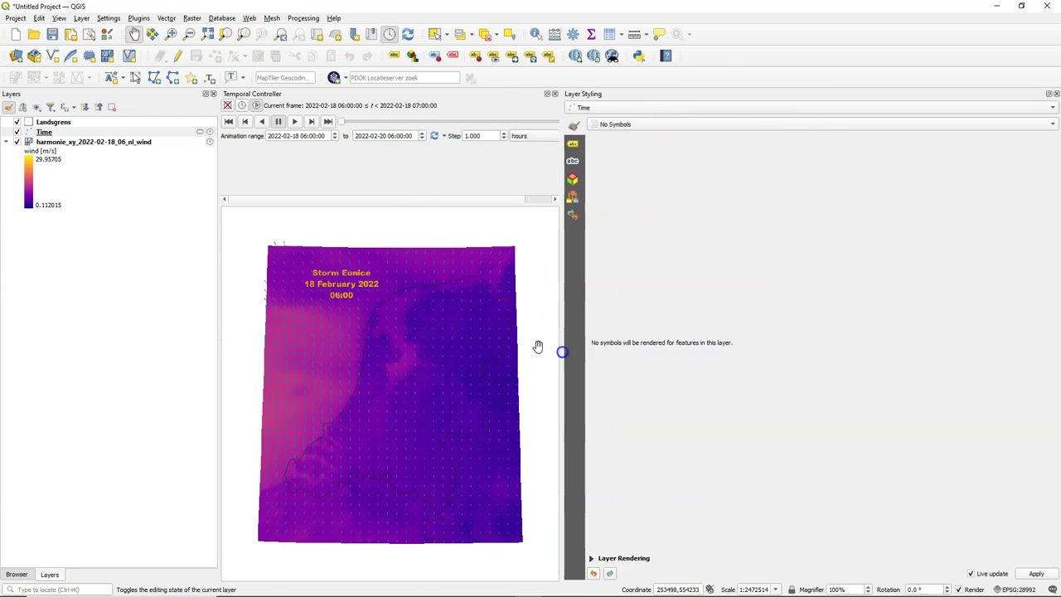
pyautogui.click(134, 34)
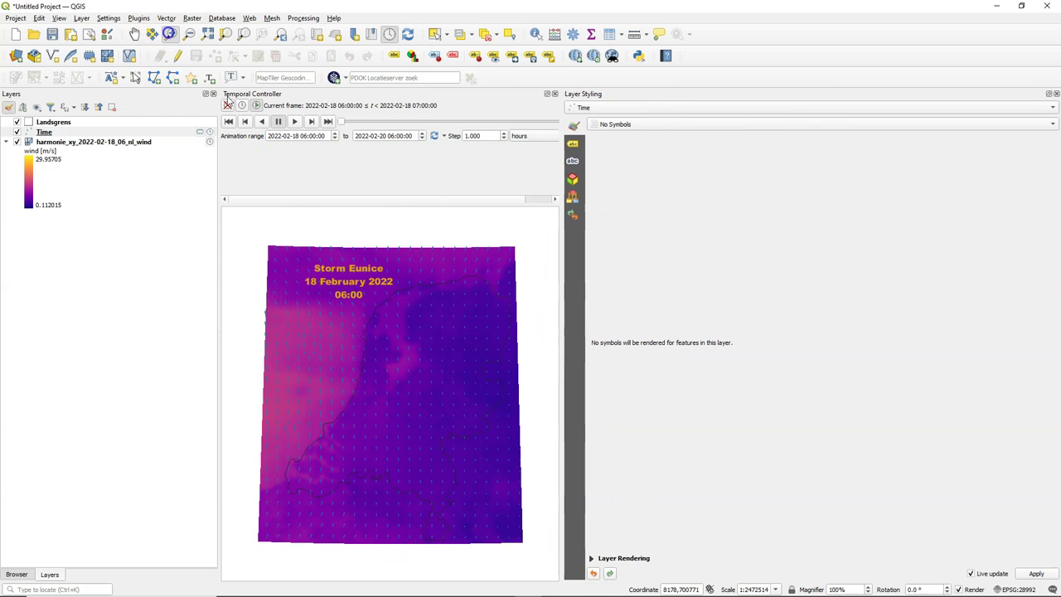
pyautogui.scroll(1, 381, 280)
pyautogui.moveTo(381, 280); pyautogui.dragTo(420, 289)
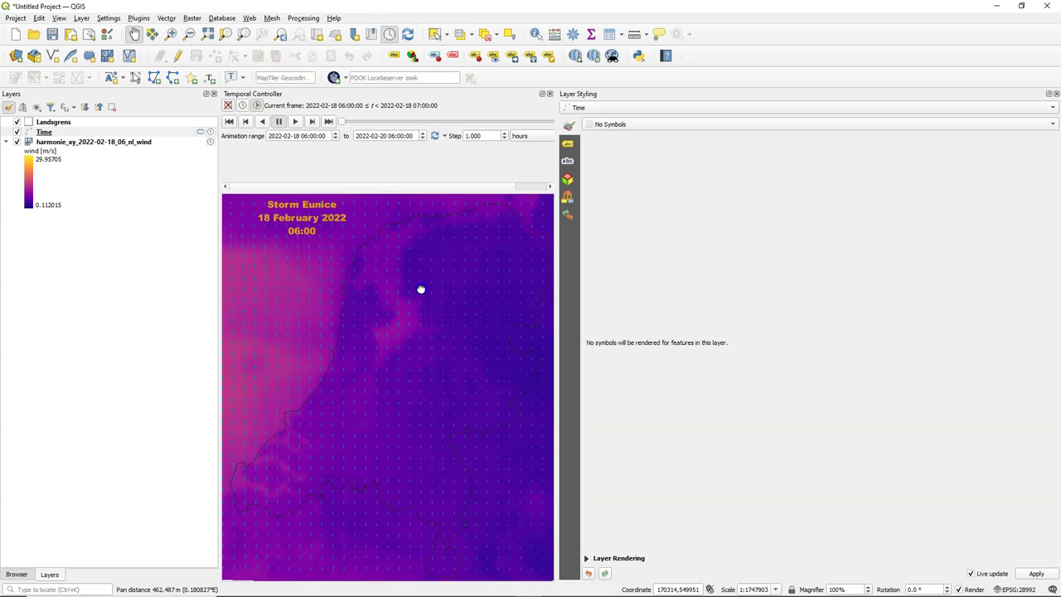
pyautogui.moveTo(334, 290); pyautogui.dragTo(334, 291)
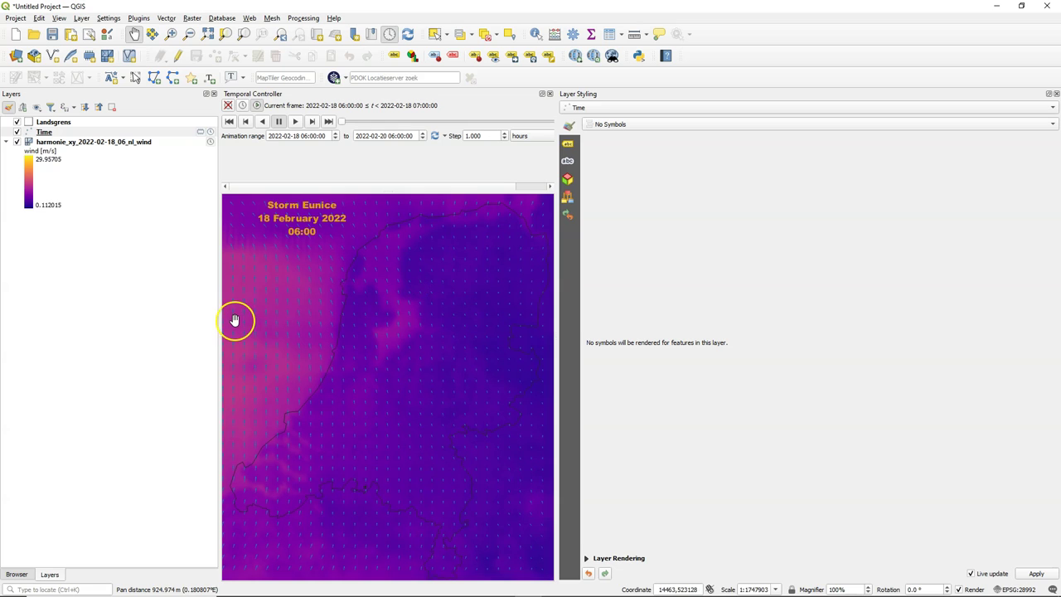
# Enable the Scale Bar decoration with 10 mm horizontal and vertical margins, applying and confirming it.
pyautogui.click(59, 17)
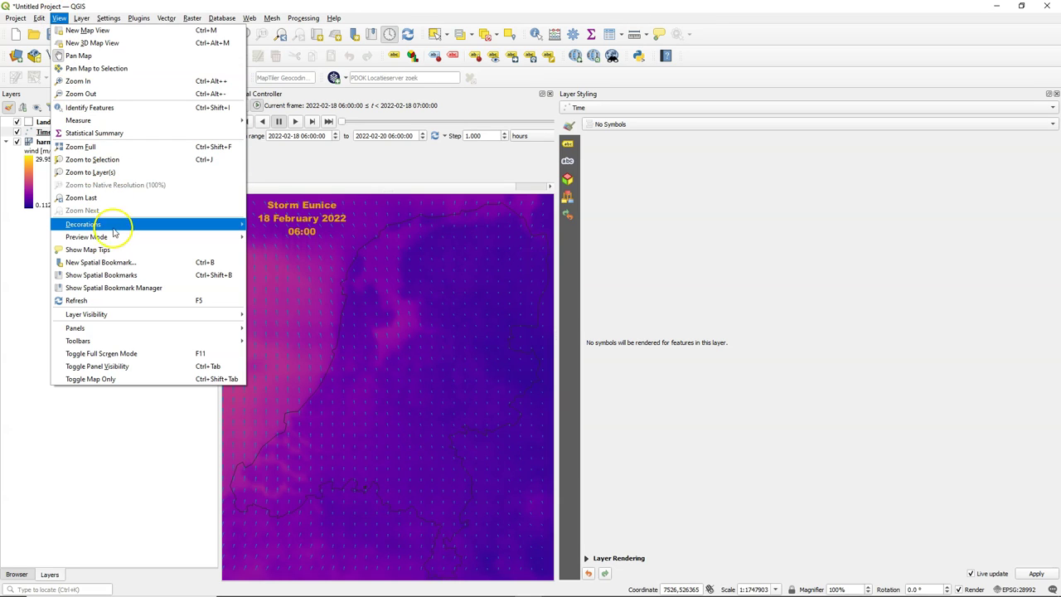
pyautogui.moveTo(123, 223)
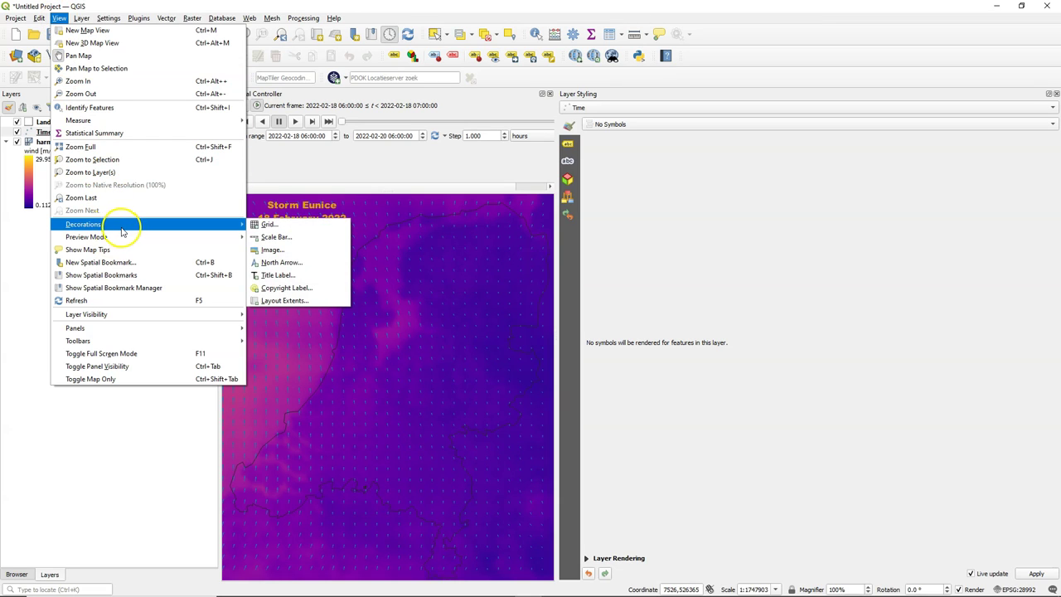
pyautogui.click(277, 238)
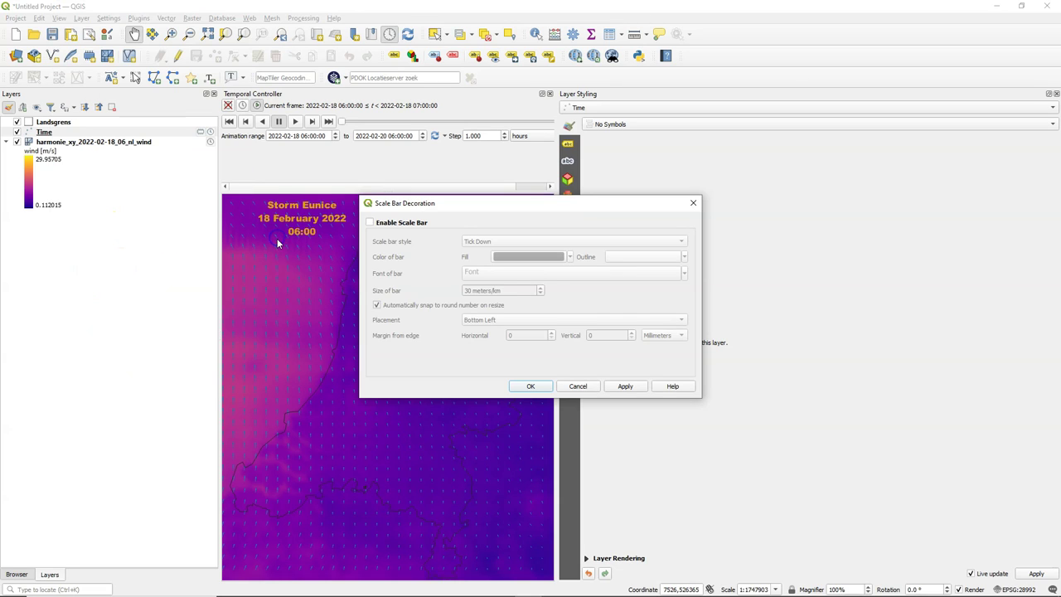
pyautogui.click(369, 222)
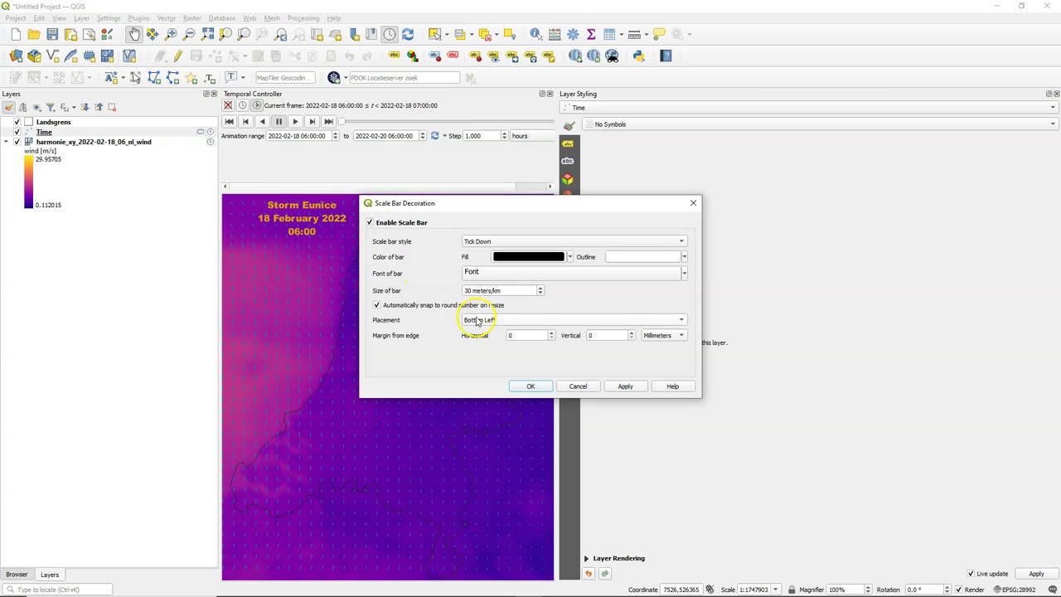
pyautogui.moveTo(529, 336); pyautogui.dragTo(483, 336)
pyautogui.write('1')
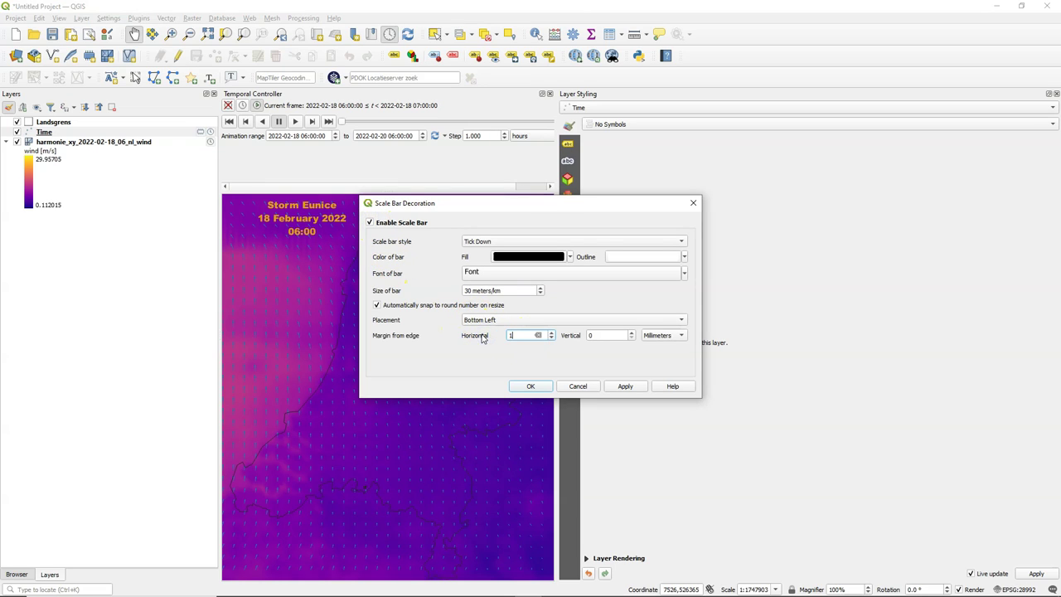
pyautogui.write('0')
pyautogui.doubleClick(593, 334)
pyautogui.write('10')
pyautogui.click(624, 386)
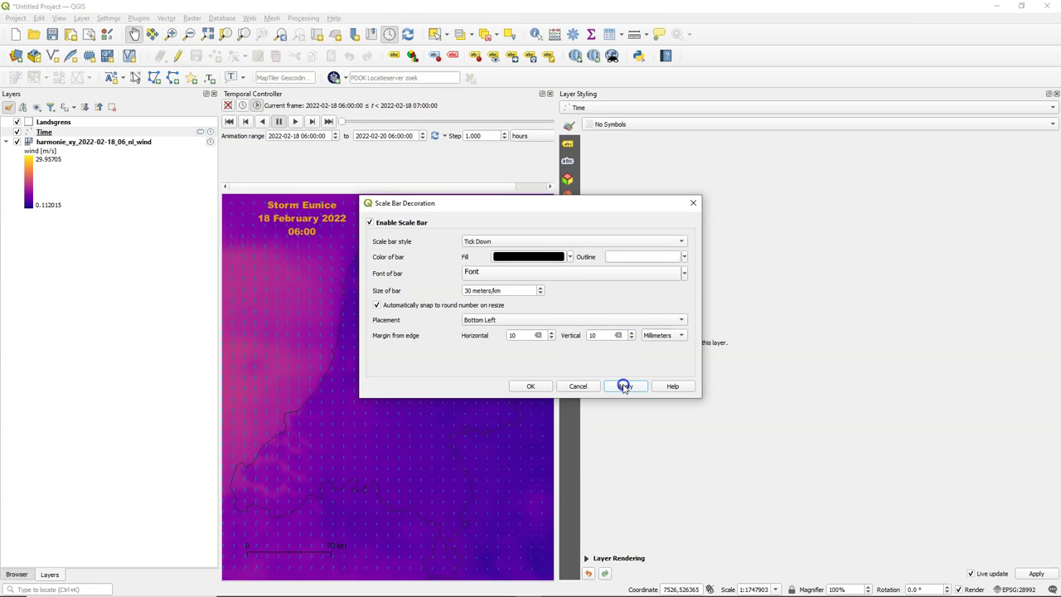
pyautogui.click(531, 387)
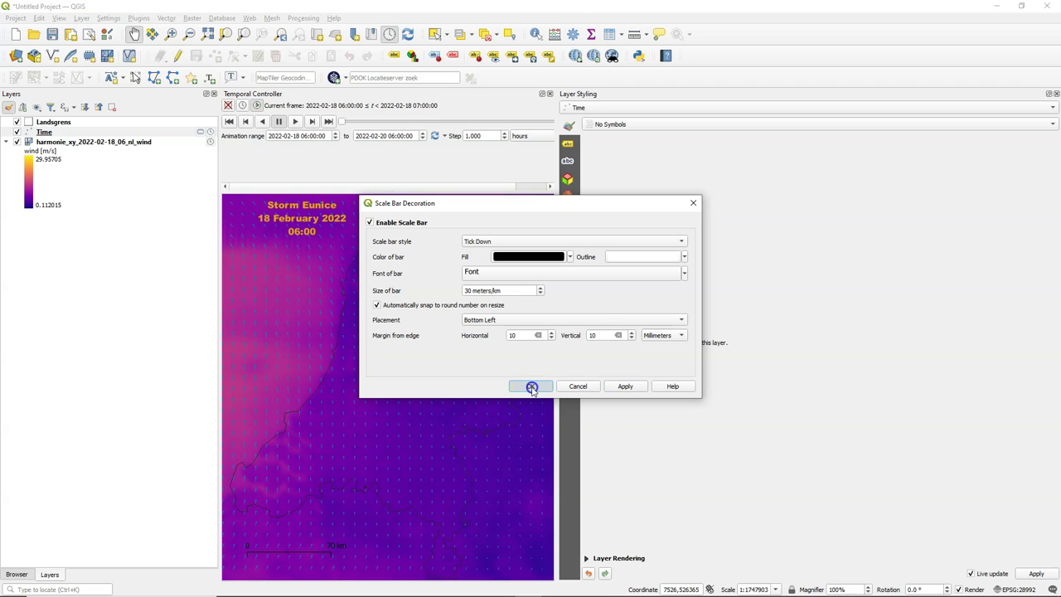
# Round the wind legend's numbers to 0 decimal places and set its orientation to Horizontal.
pyautogui.click(55, 142)
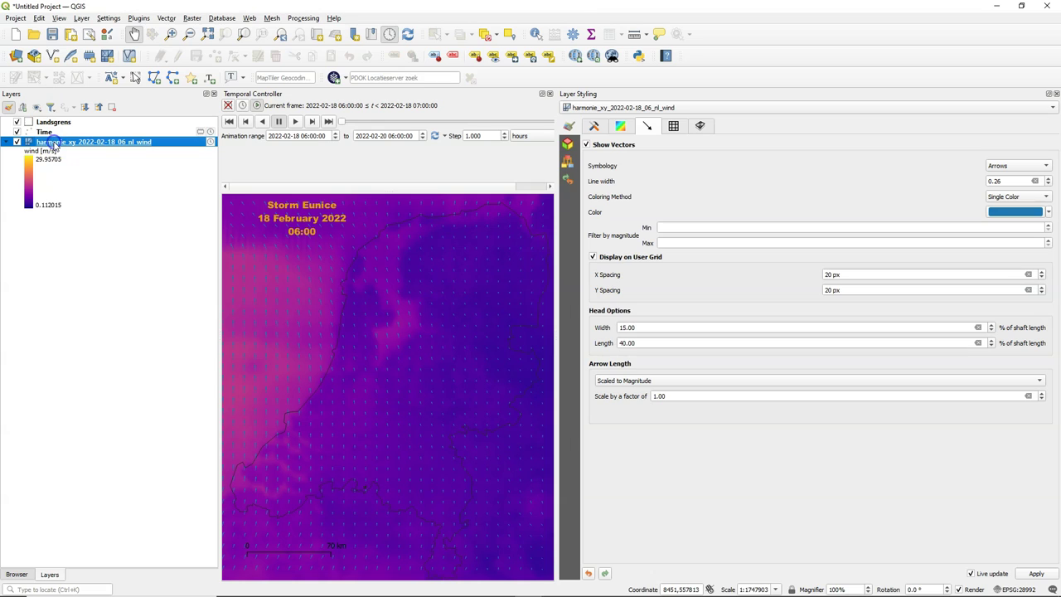
pyautogui.click(618, 126)
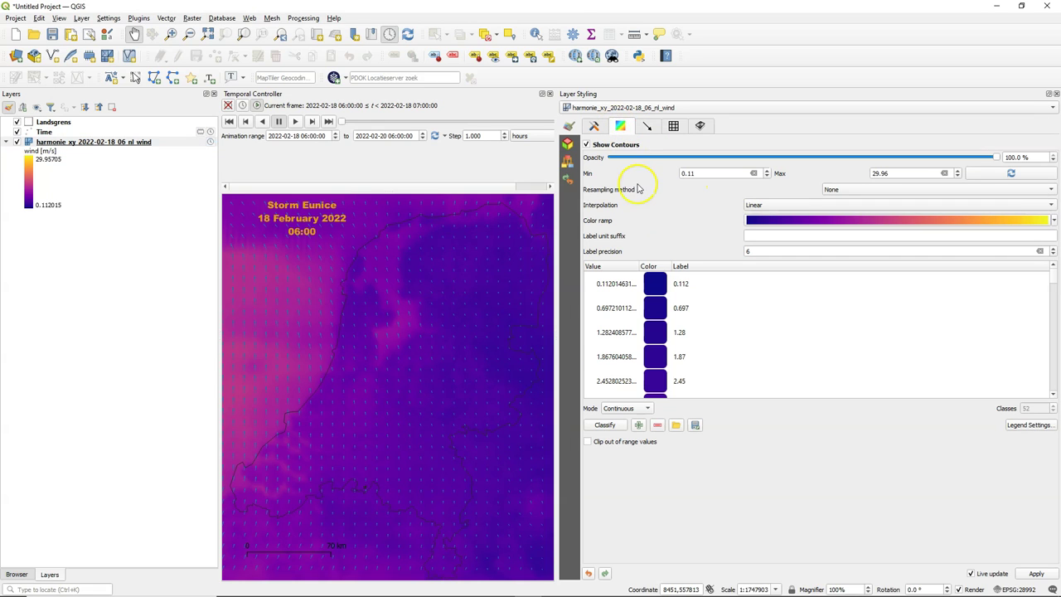
pyautogui.click(1028, 424)
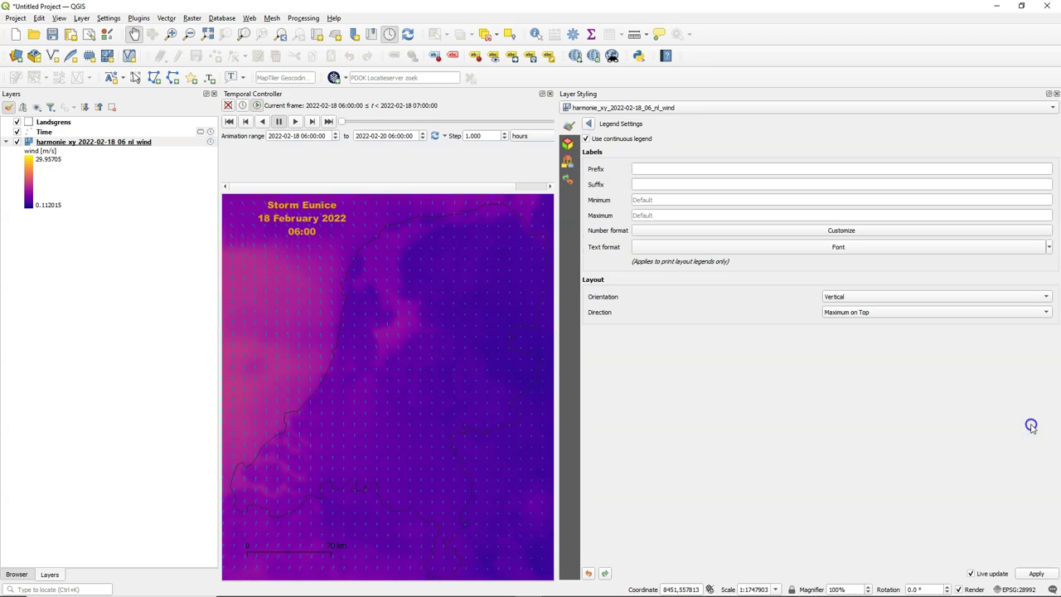
pyautogui.click(770, 232)
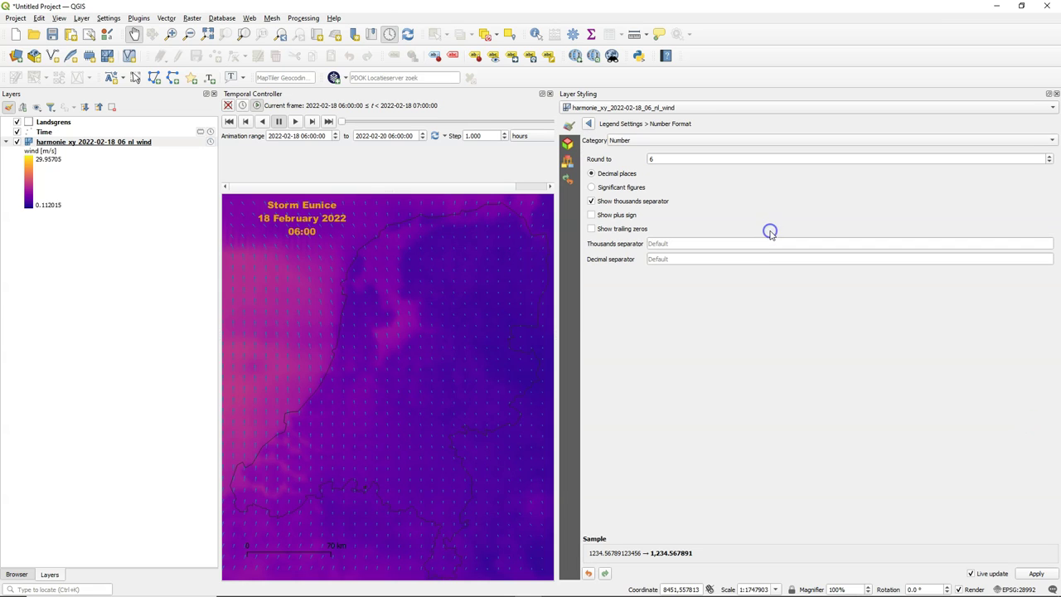
pyautogui.click(612, 158)
pyautogui.write('0')
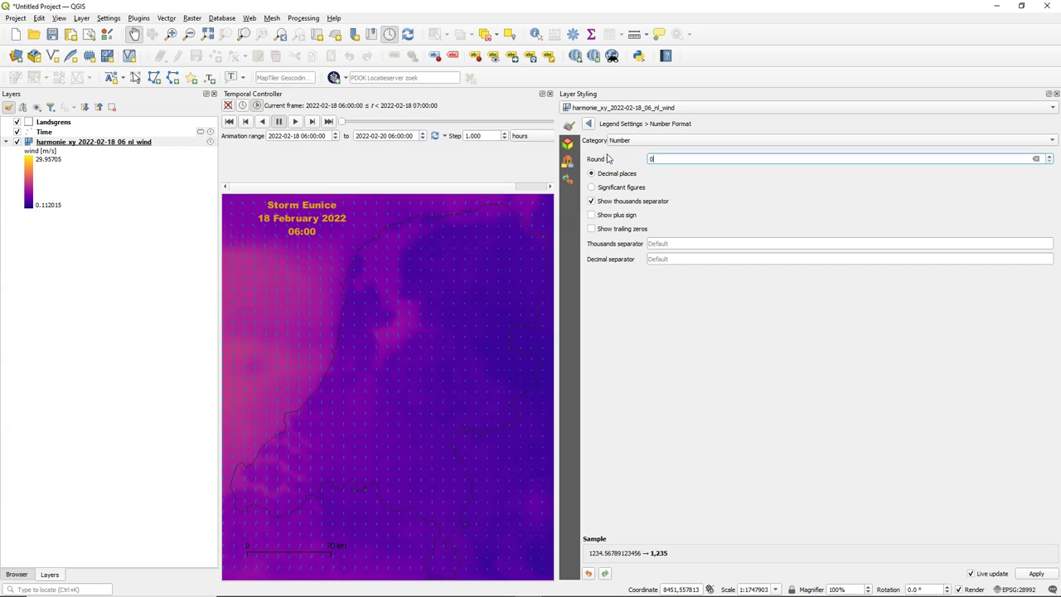
pyautogui.click(588, 123)
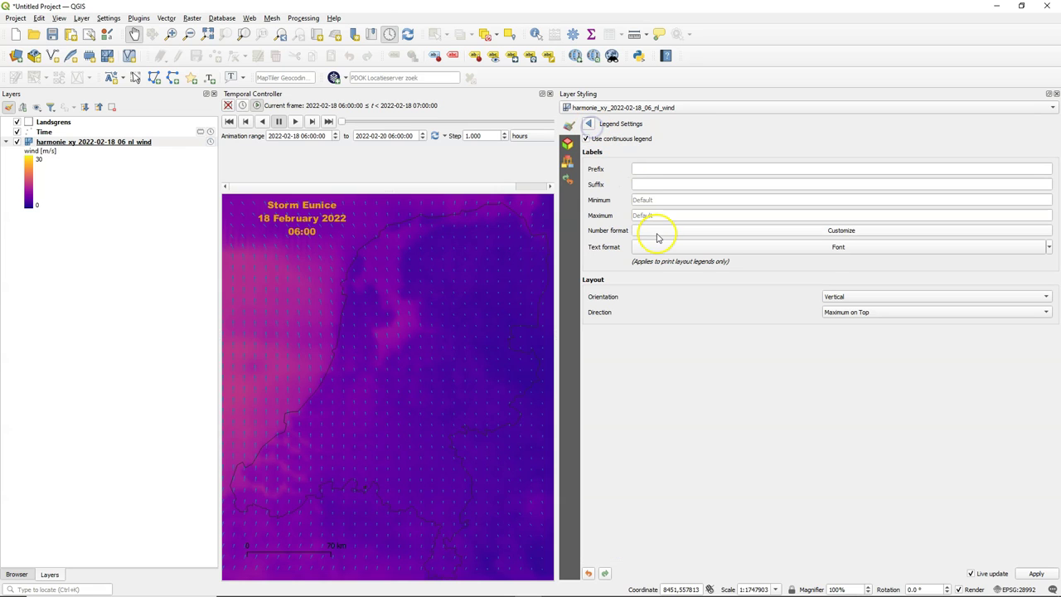
pyautogui.click(839, 299)
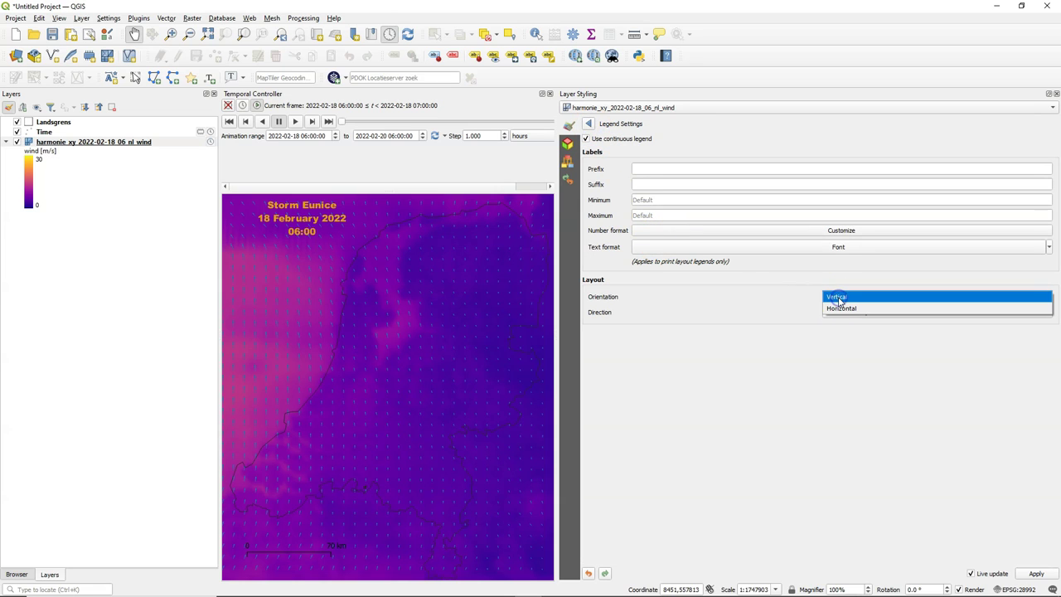
pyautogui.click(839, 309)
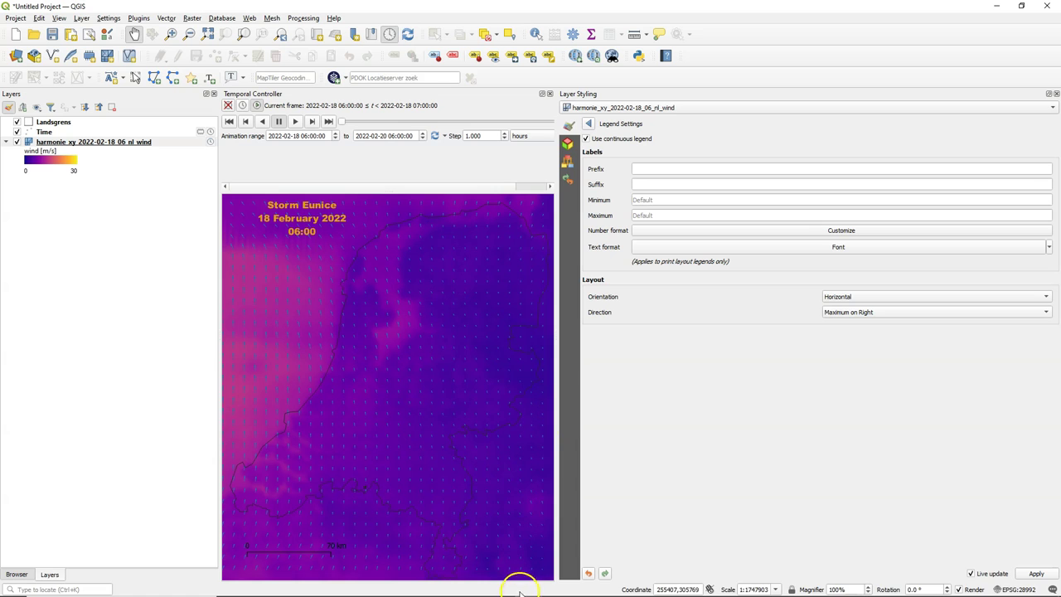
# Start a new Snipping Tool capture of the area around the wind legend.
pyautogui.moveTo(522, 590)
pyautogui.click(395, 586)
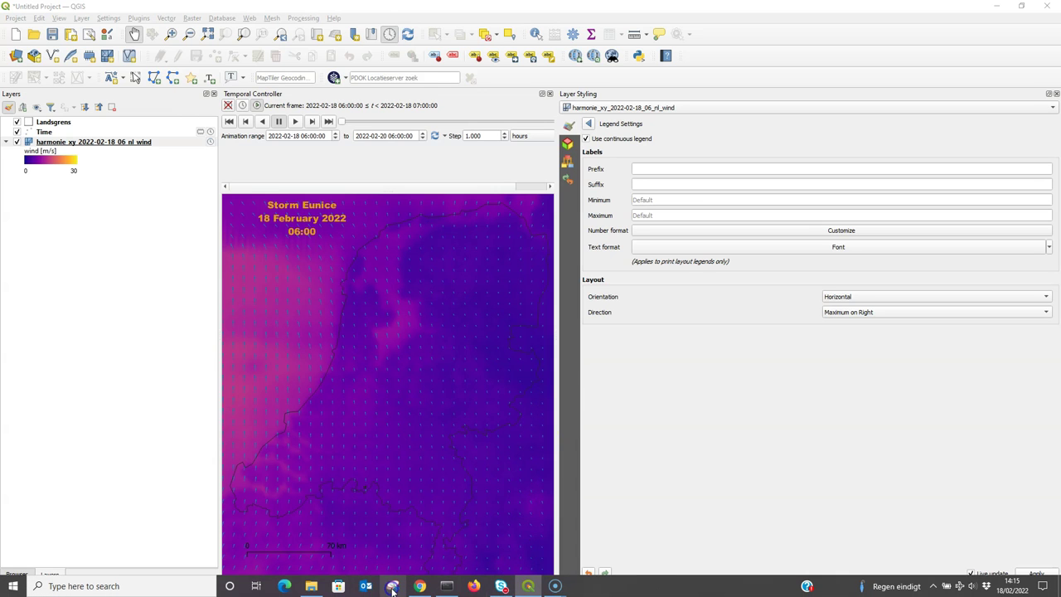
pyautogui.click(274, 263)
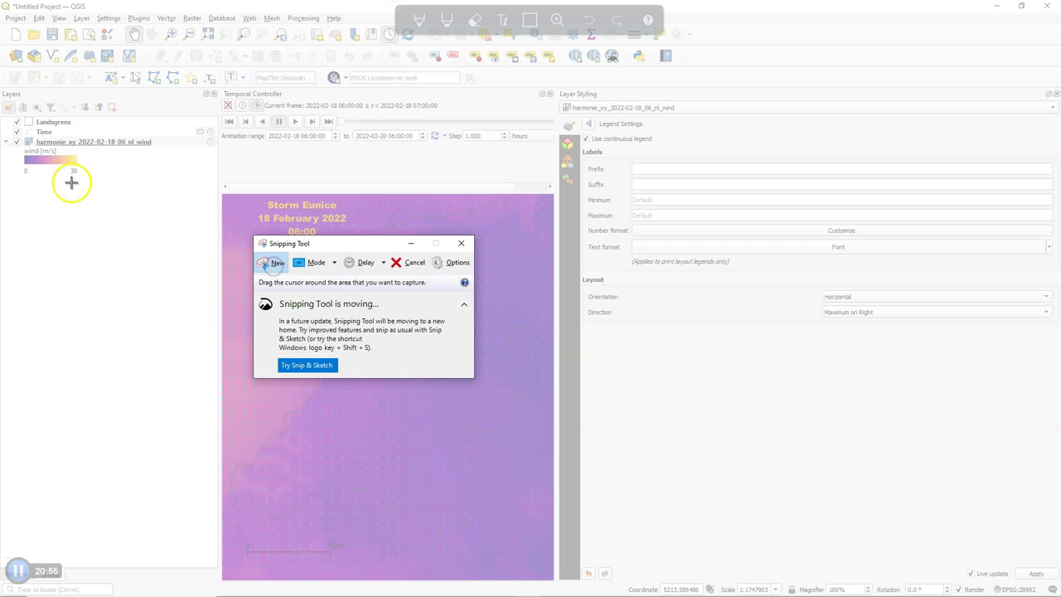
pyautogui.moveTo(22, 146); pyautogui.dragTo(81, 174)
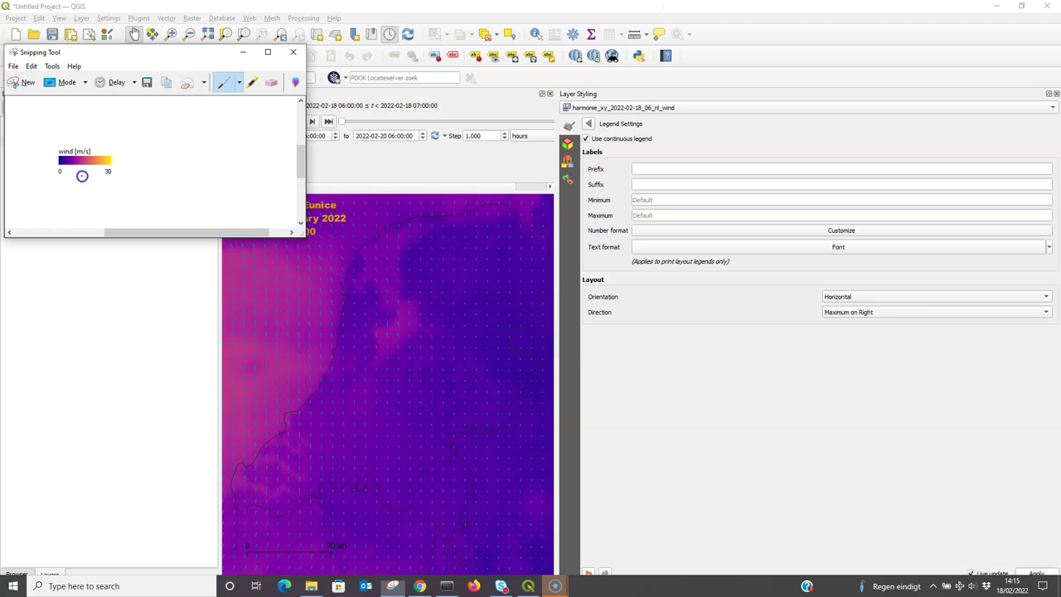
# Save the capture as wind_legend.PNG in the Eunice folder and close Snipping Tool.
pyautogui.click(14, 66)
pyautogui.click(25, 98)
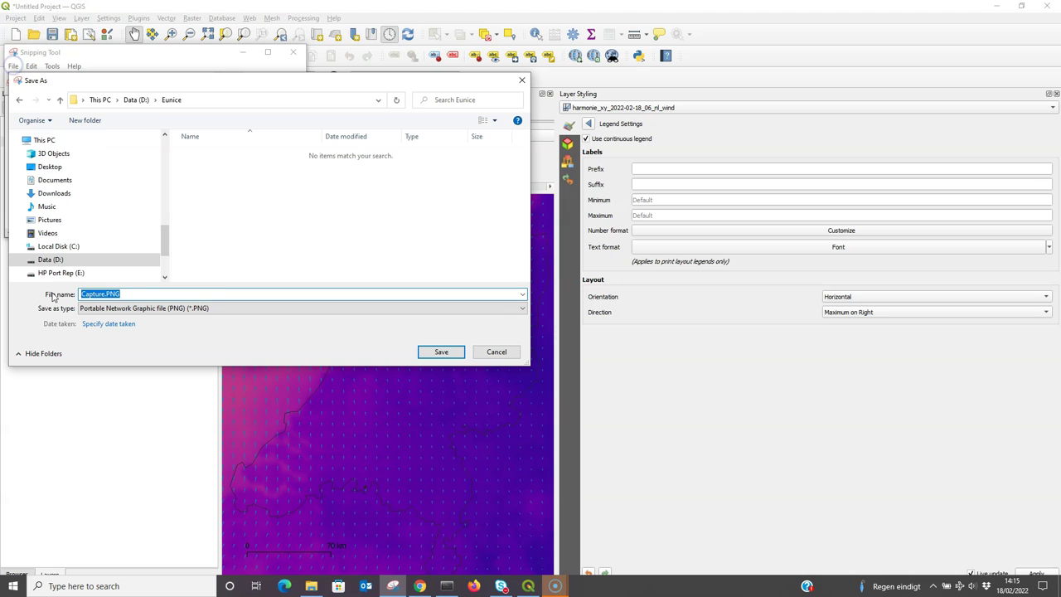
pyautogui.write('wind_legend')
pyautogui.press('Return')
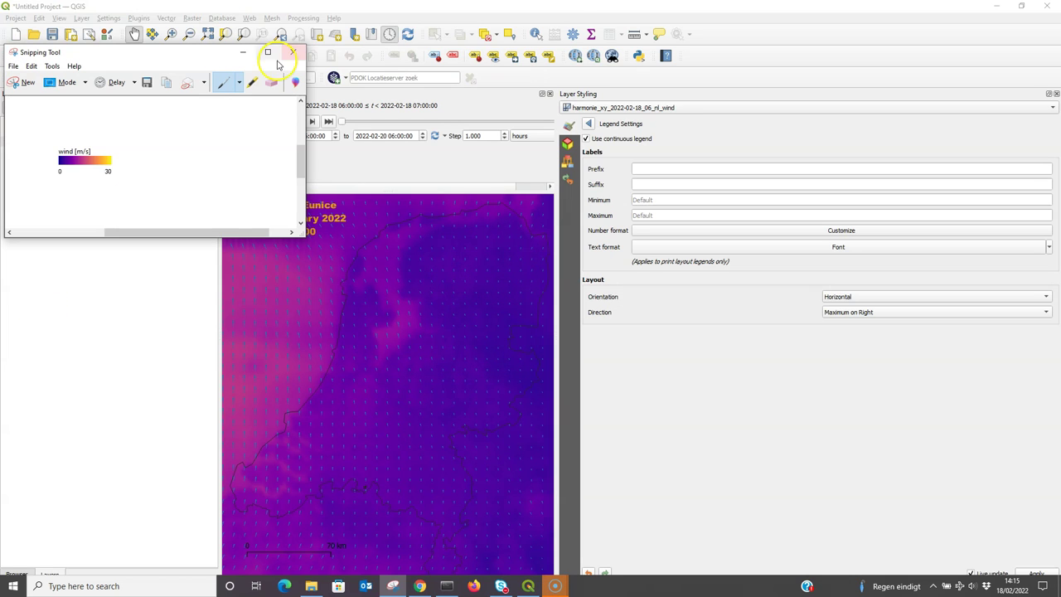
pyautogui.click(303, 56)
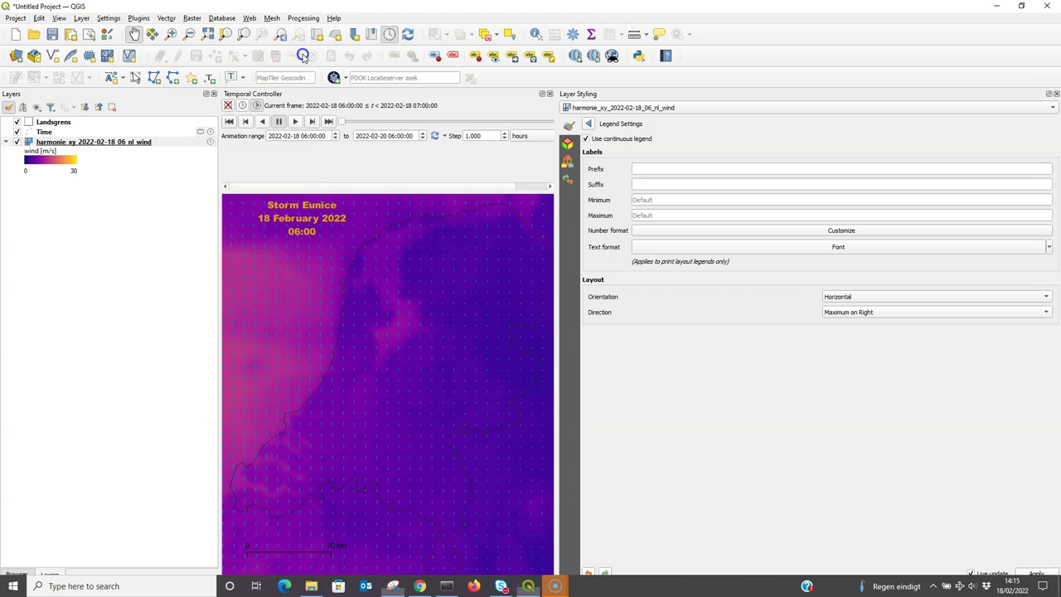
# Enable the Image decoration using wind_legend.PNG and preview it on the map.
pyautogui.click(59, 18)
pyautogui.moveTo(96, 225)
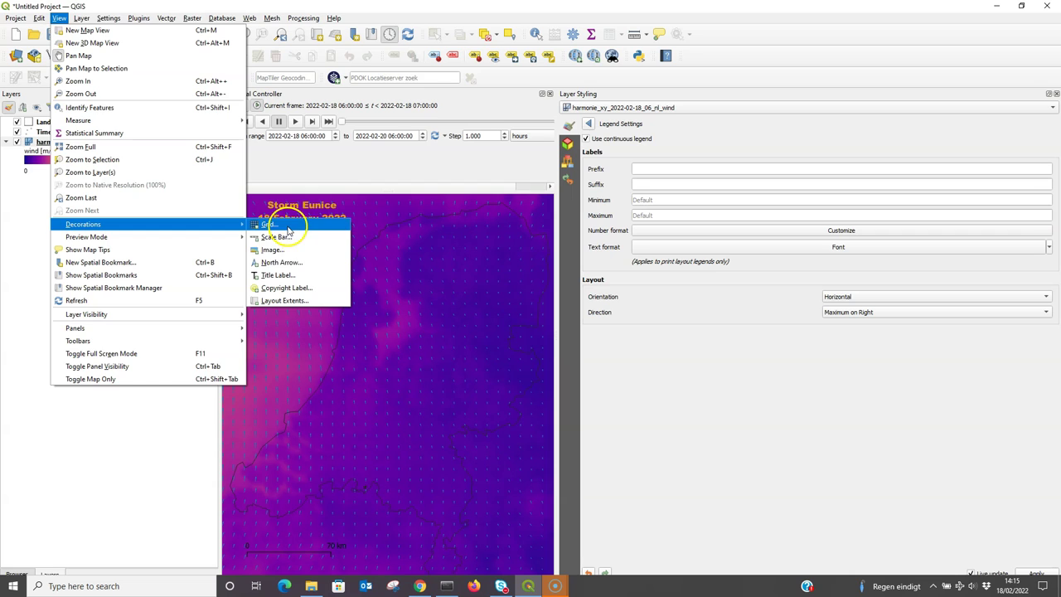
pyautogui.click(273, 250)
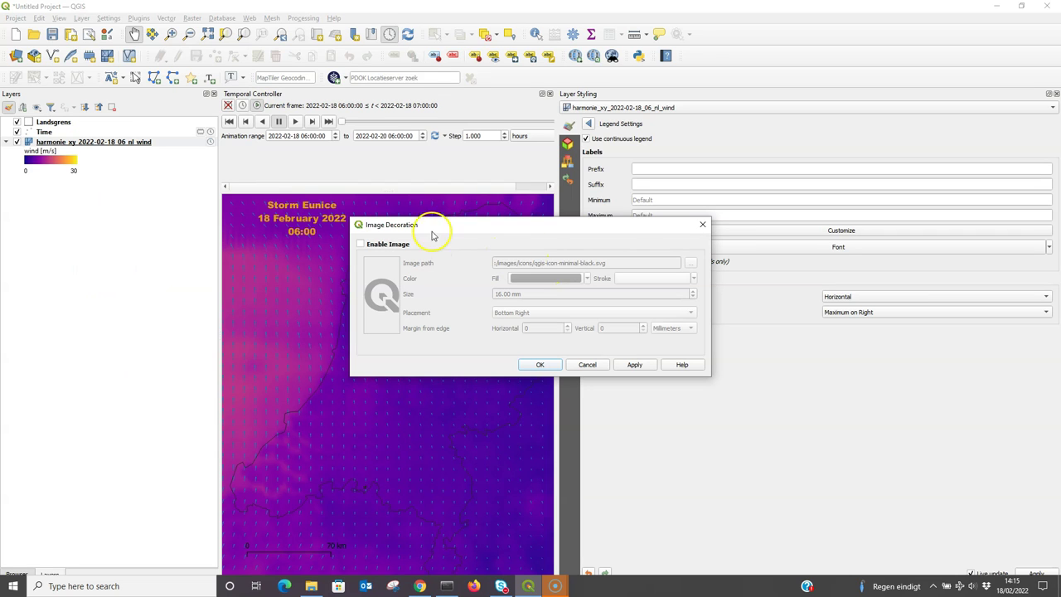
pyautogui.click(396, 245)
pyautogui.click(690, 263)
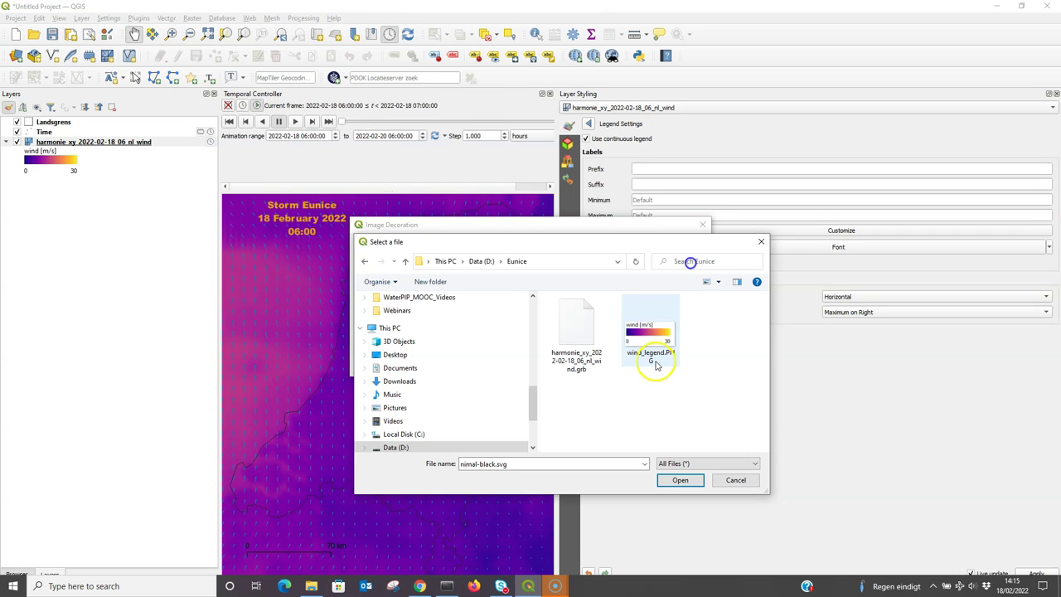
pyautogui.click(658, 334)
pyautogui.click(678, 480)
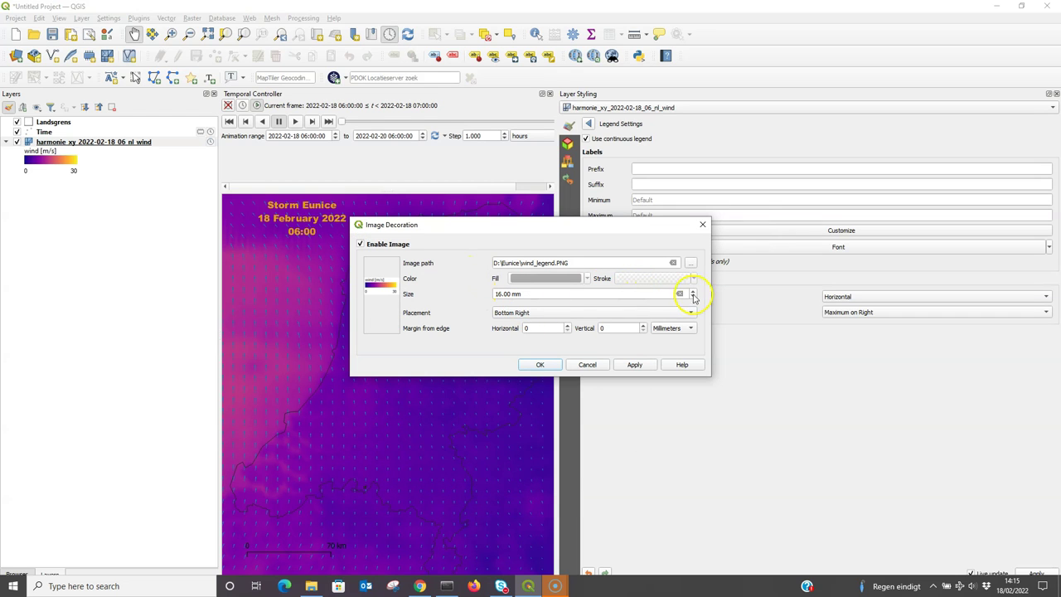
pyautogui.click(634, 365)
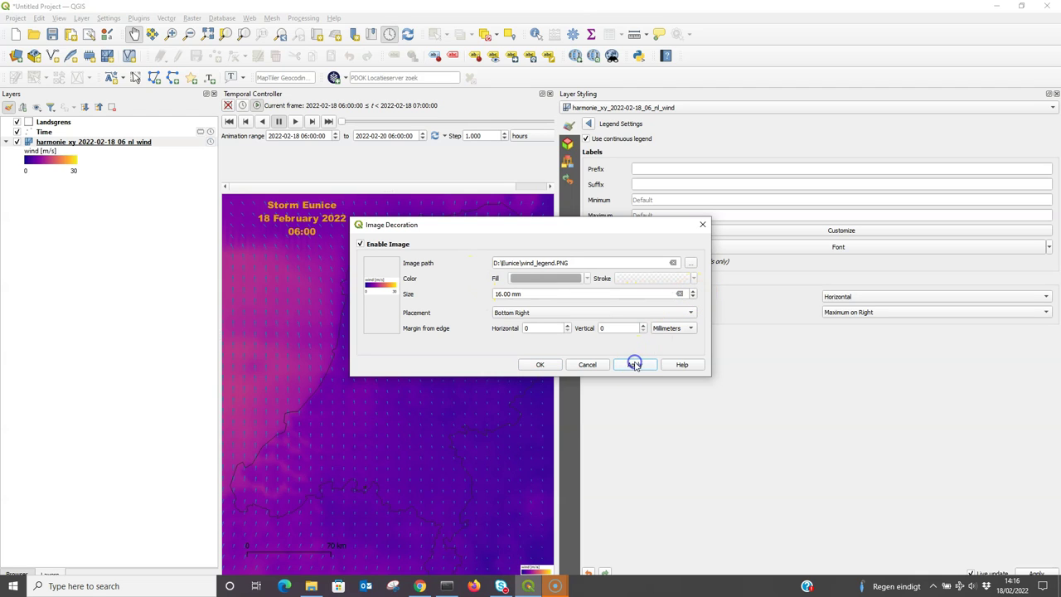
# Set the legend image's horizontal and vertical margins to 10 mm and apply.
pyautogui.doubleClick(535, 329)
pyautogui.write('10')
pyautogui.click(615, 327)
pyautogui.write('10')
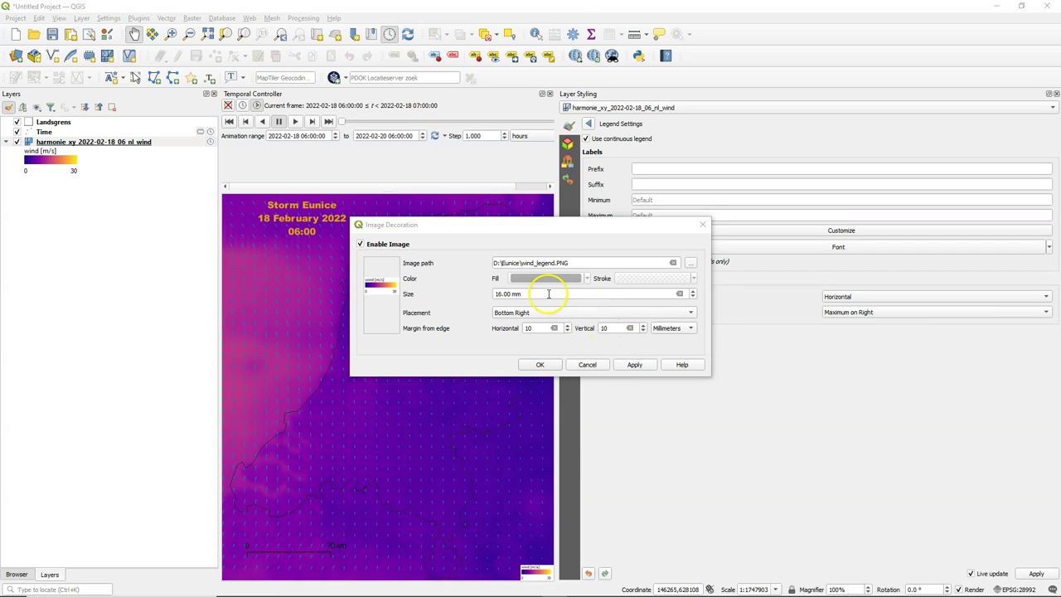
pyautogui.click(636, 366)
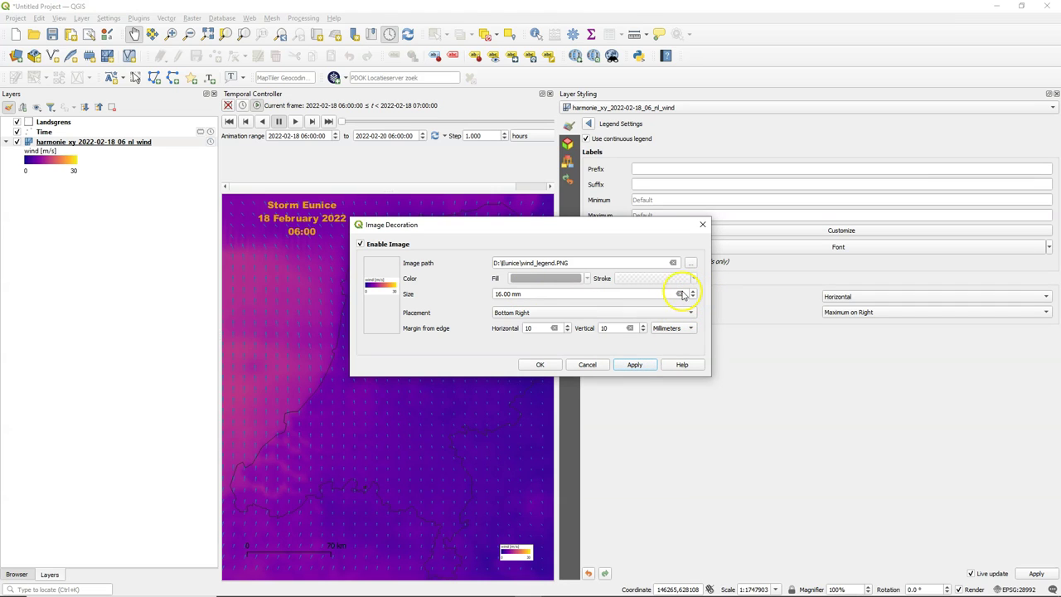
# Resize the legend image to 24 mm, apply it, and confirm the image settings.
pyautogui.click(501, 294)
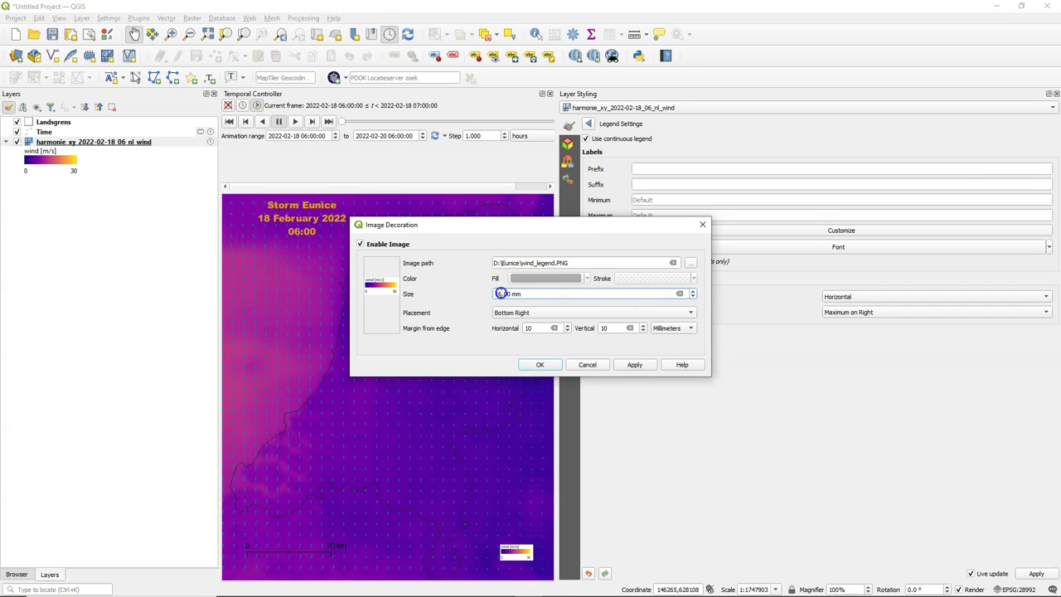
pyautogui.click(638, 364)
pyautogui.click(500, 294)
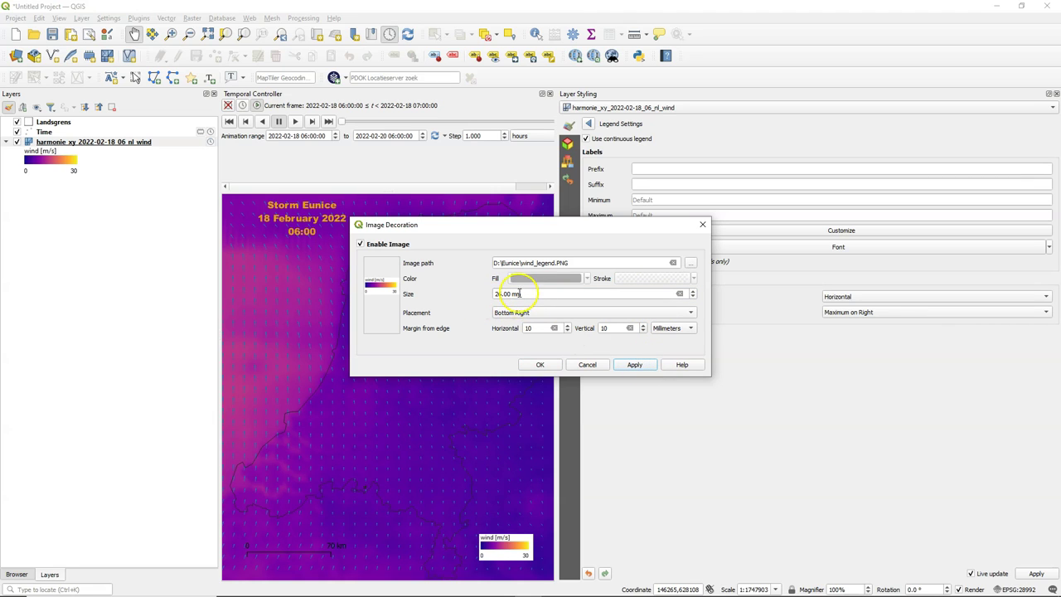
pyautogui.click(499, 293)
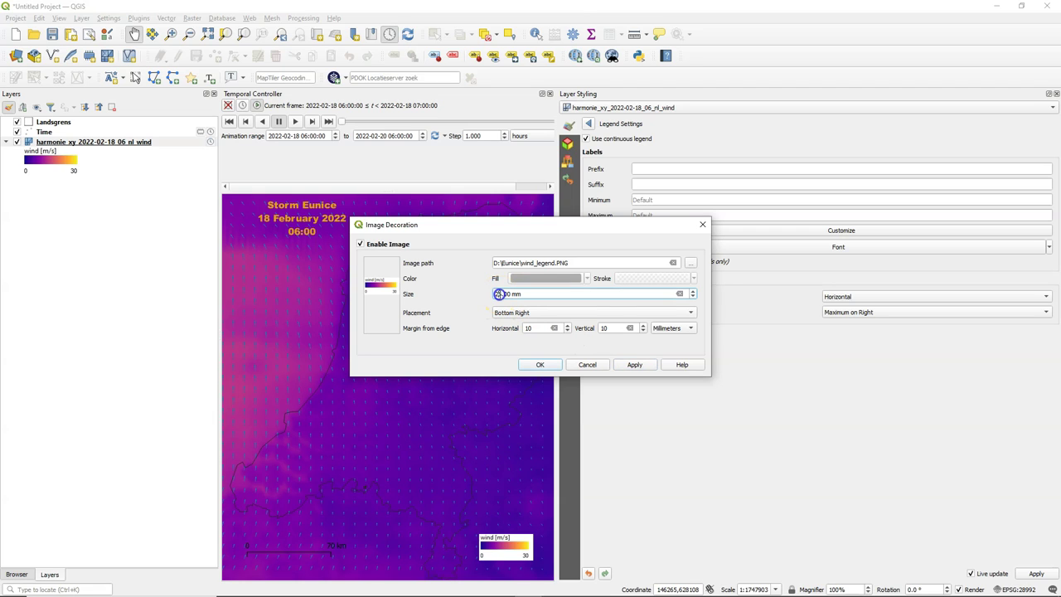
pyautogui.press('BackSpace')
pyautogui.write('4')
pyautogui.click(634, 364)
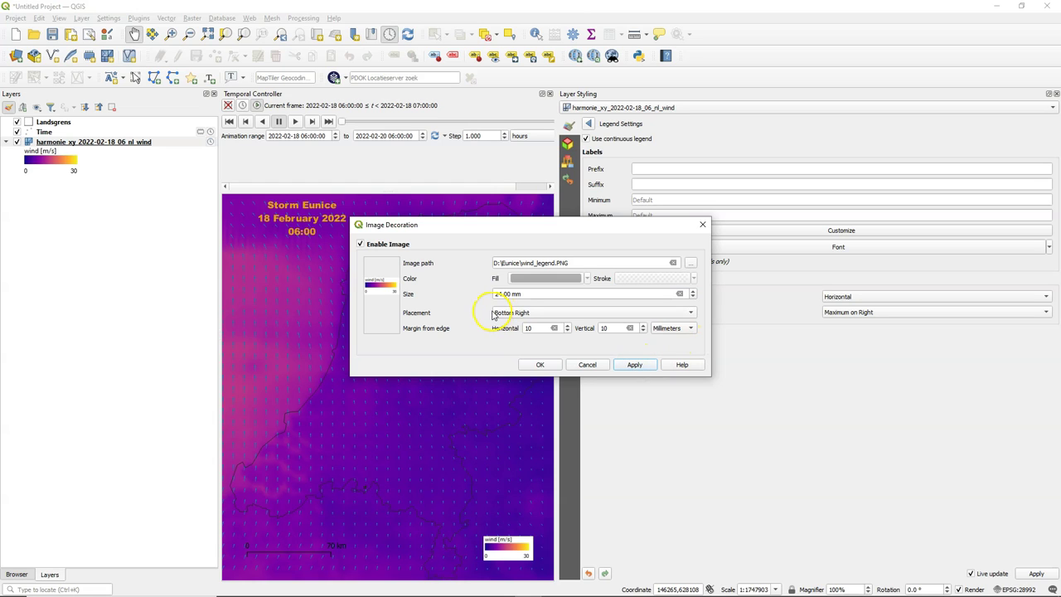
pyautogui.click(542, 365)
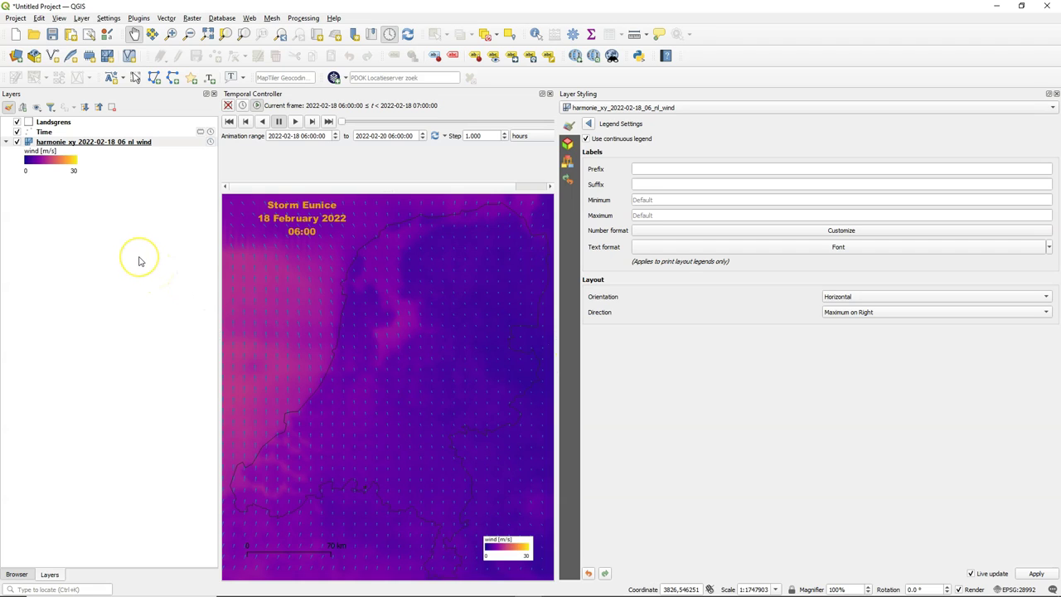
pyautogui.click(228, 121)
pyautogui.click(294, 122)
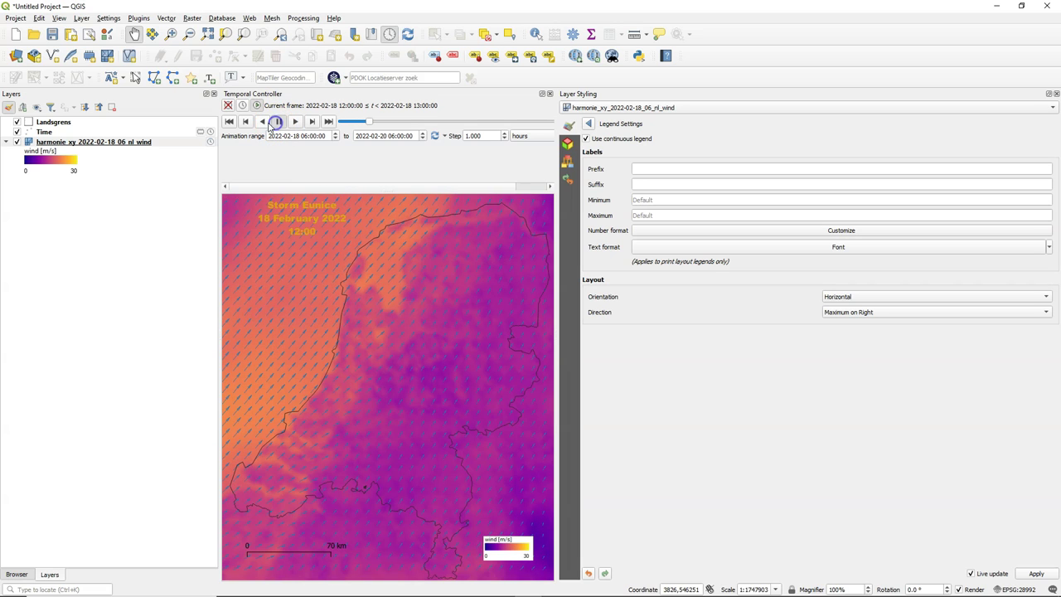
pyautogui.click(232, 122)
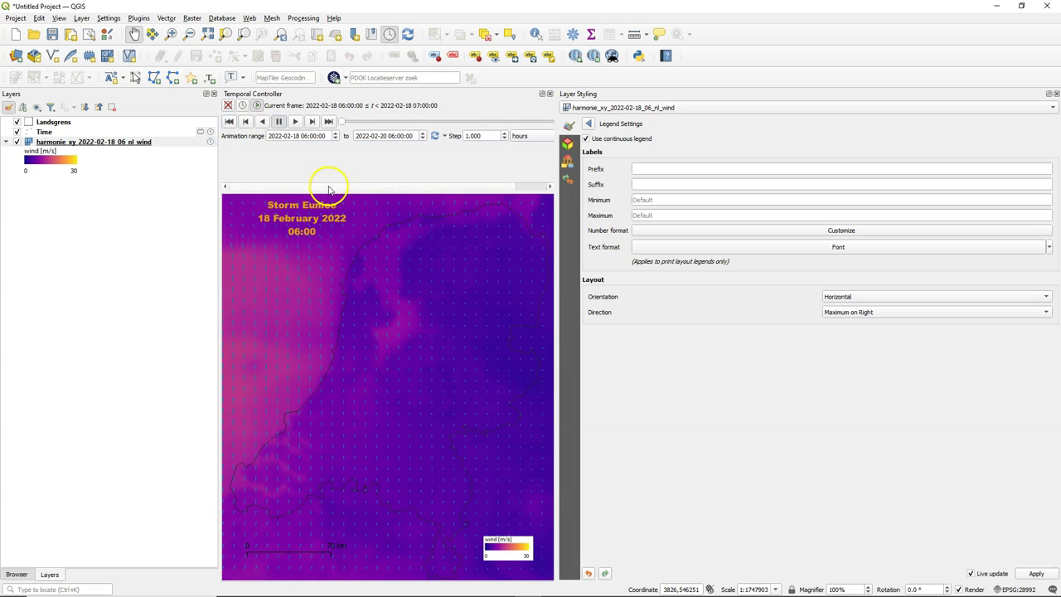
pyautogui.scroll(-2, 324, 181)
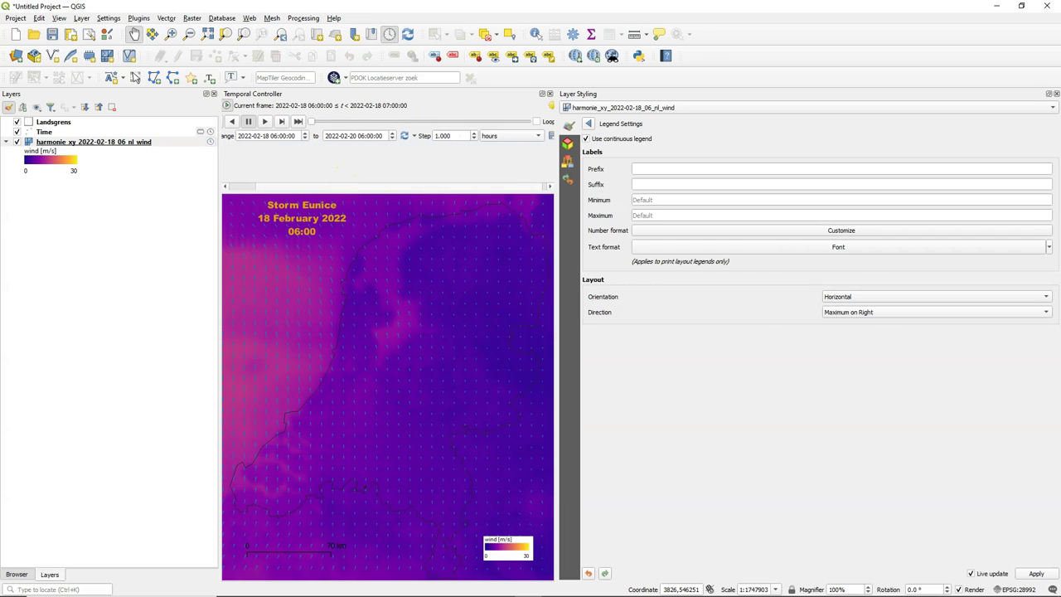
# Export the animation frames as 600×700 ####.png images into D:\Eunice\arrows.
pyautogui.scroll(-1, 363, 187)
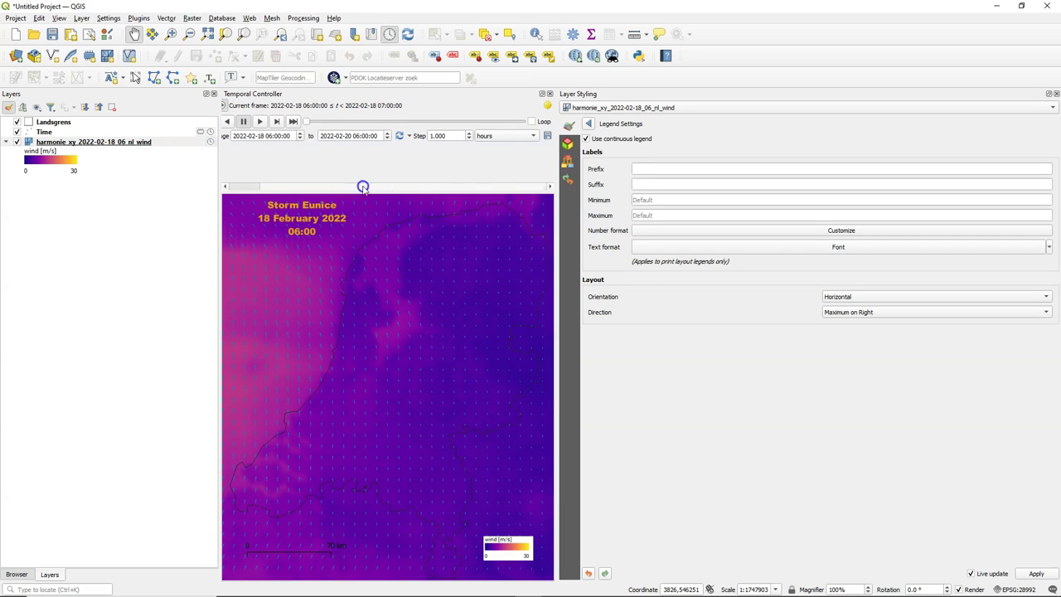
pyautogui.click(547, 135)
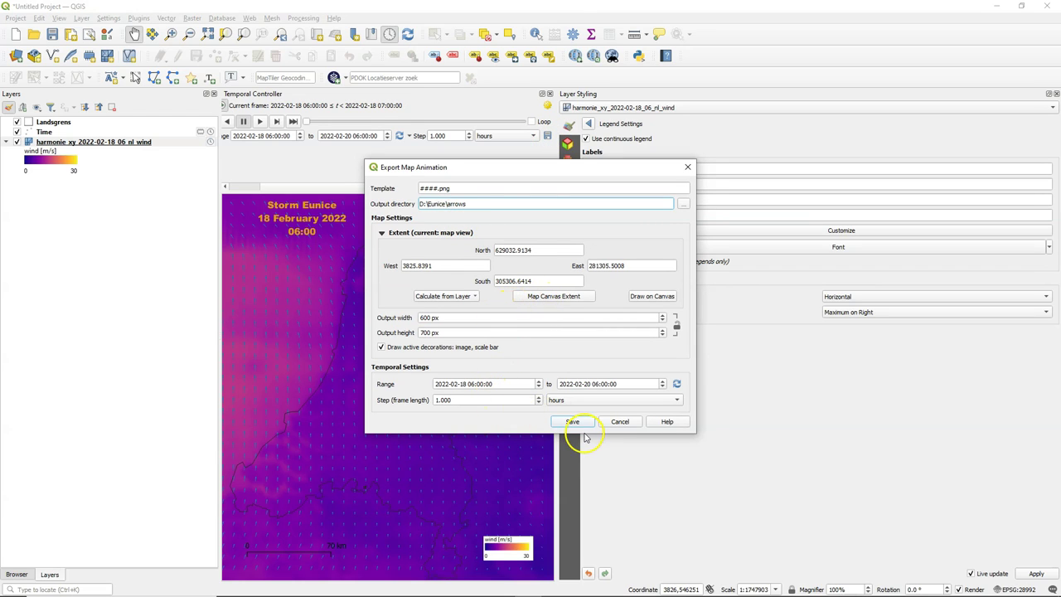
pyautogui.click(569, 424)
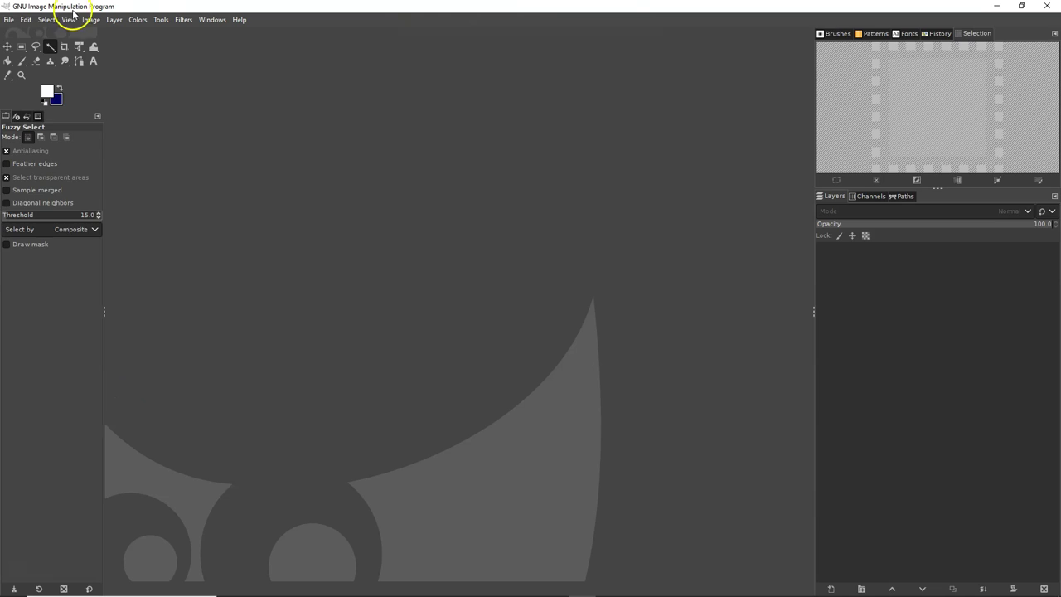
# Open all the exported frame PNGs as layers of a single image.
pyautogui.click(10, 19)
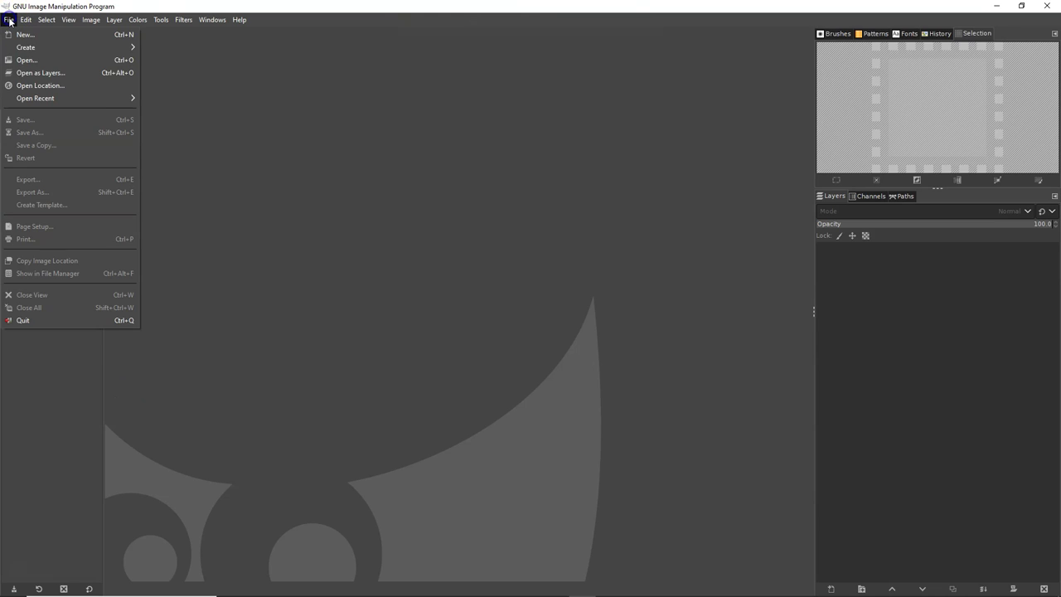
pyautogui.click(29, 73)
pyautogui.press('Return')
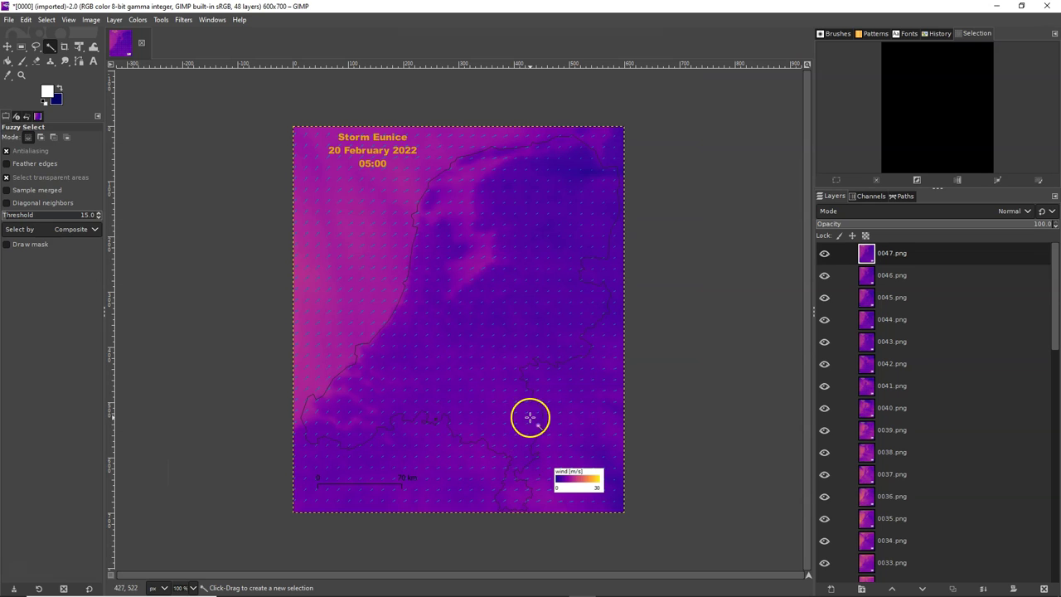
# Run Filters > Animation > Optimize (for GIF) on the layered frames.
pyautogui.click(183, 20)
pyautogui.moveTo(216, 247)
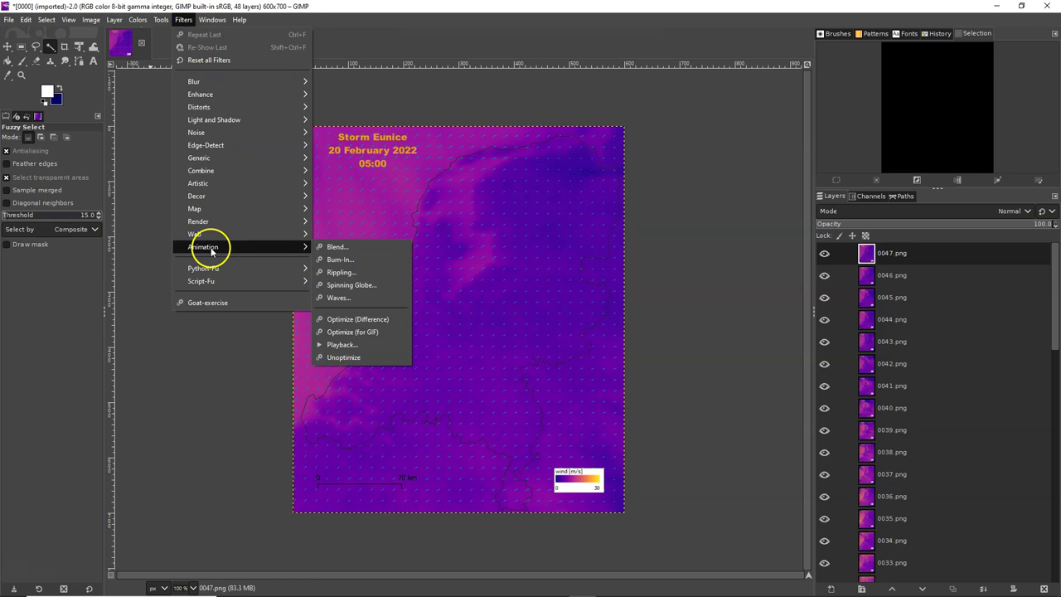
pyautogui.click(343, 334)
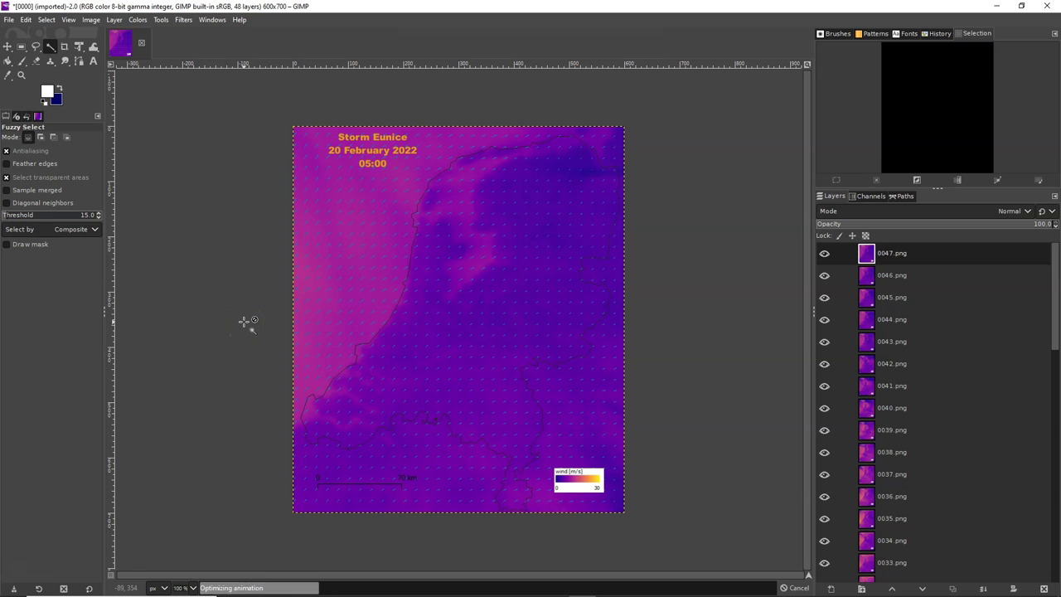
# Export the optimized image under the file name Eunice_arrows.gif.
pyautogui.click(9, 21)
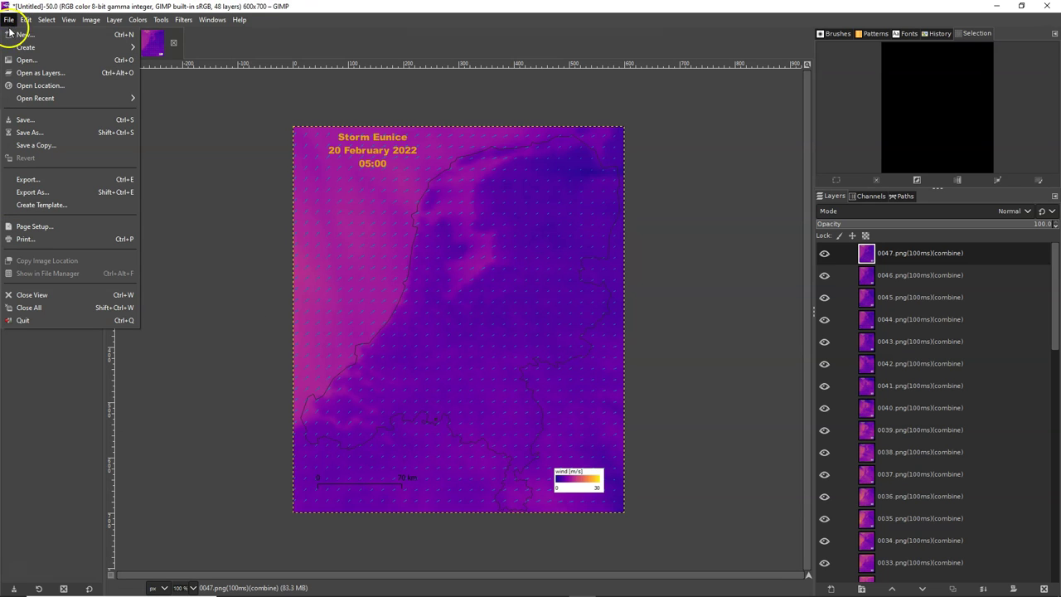
pyautogui.click(30, 192)
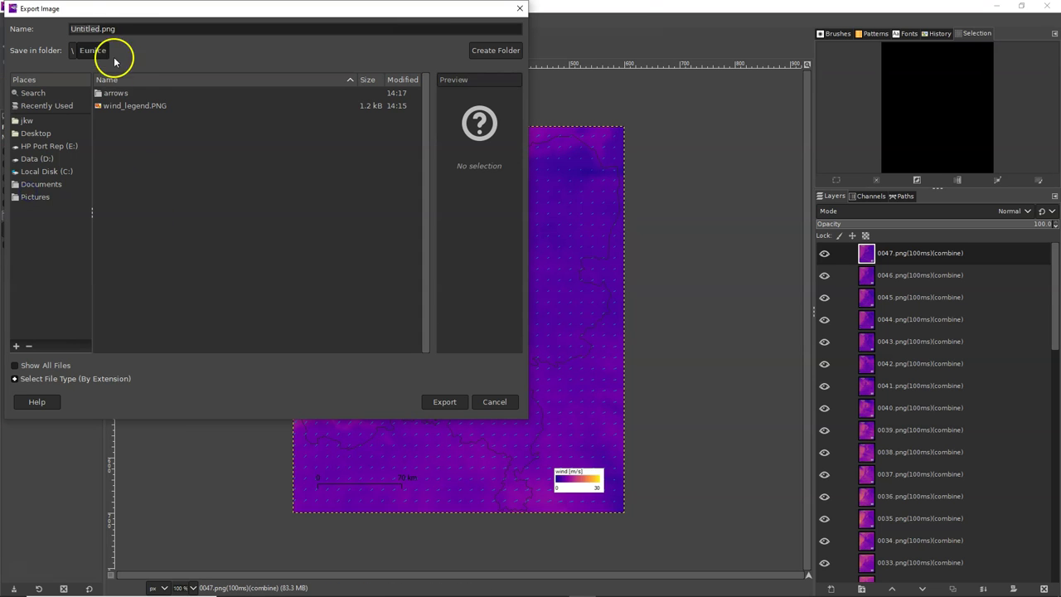
pyautogui.moveTo(124, 28); pyautogui.dragTo(36, 28)
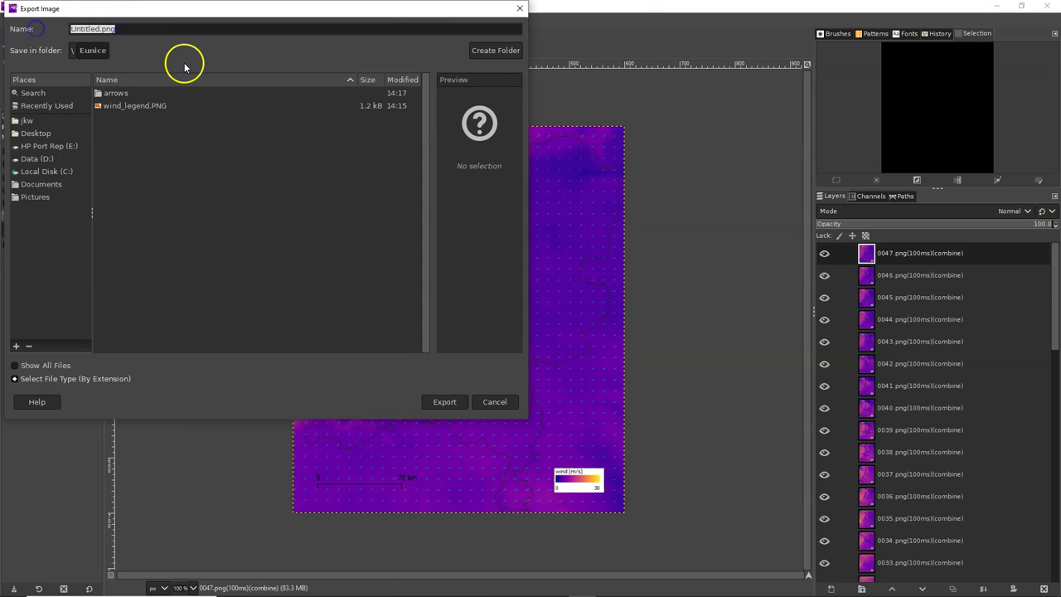
pyautogui.write('Eunice_arrows.gif')
pyautogui.press('Return')
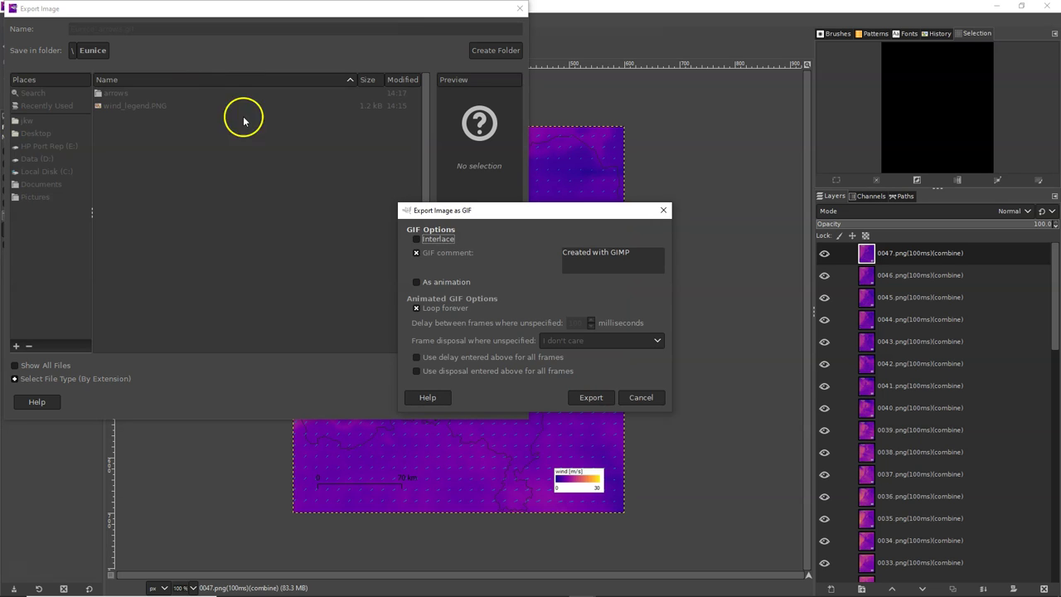
# Export it as an animation with a 200 ms delay for all frames and no GIF comment.
pyautogui.click(415, 252)
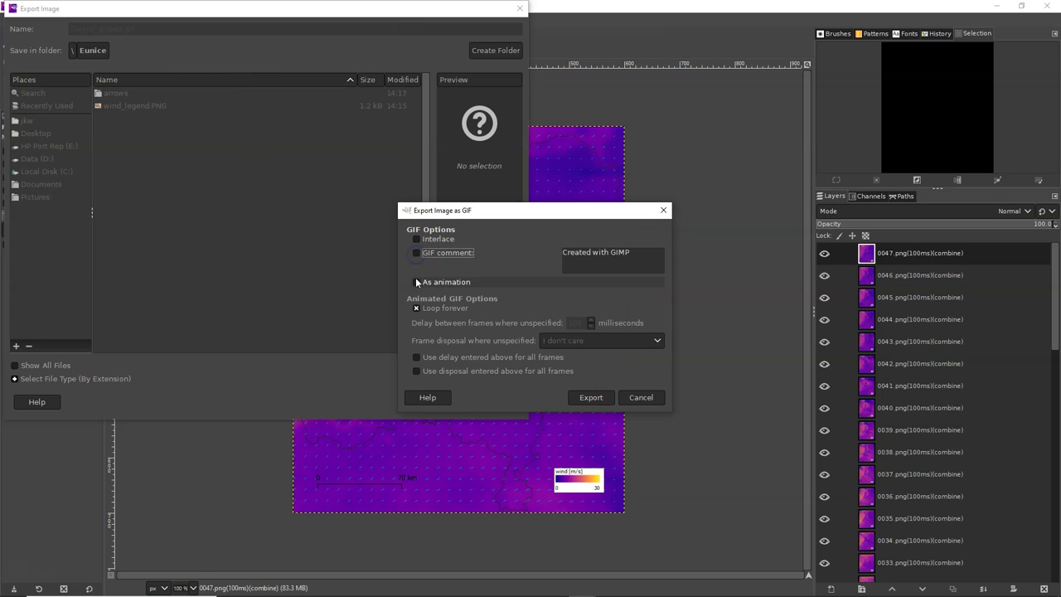
pyautogui.click(416, 281)
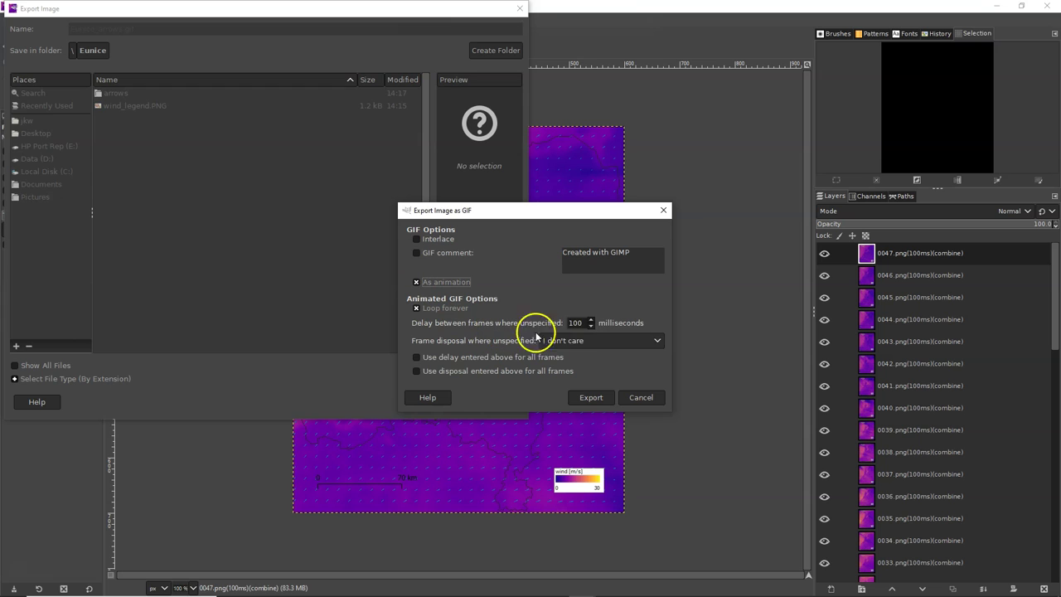
pyautogui.moveTo(572, 325); pyautogui.dragTo(569, 325)
pyautogui.write('2')
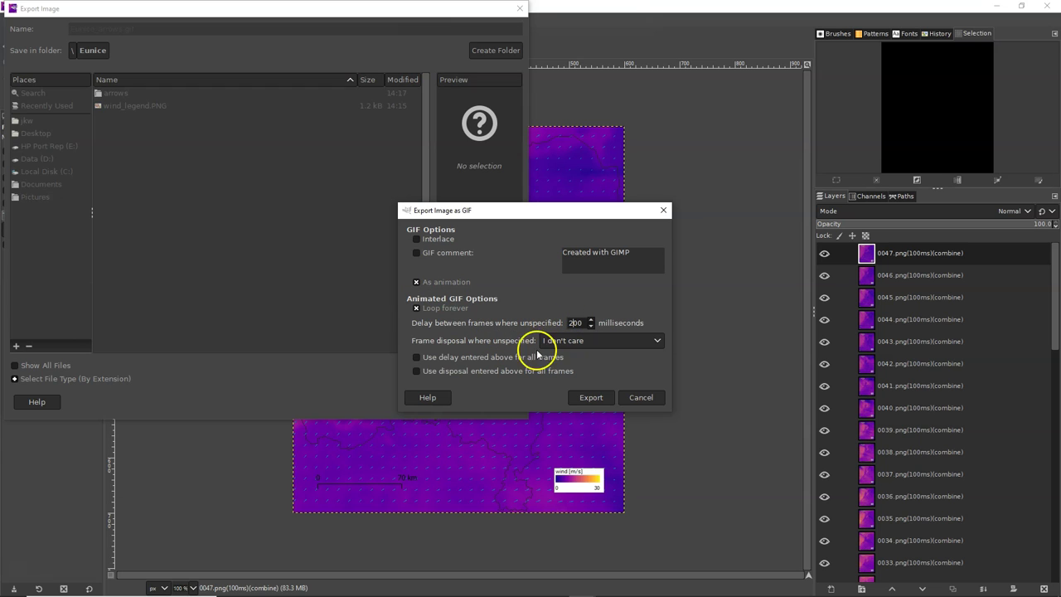
pyautogui.click(416, 357)
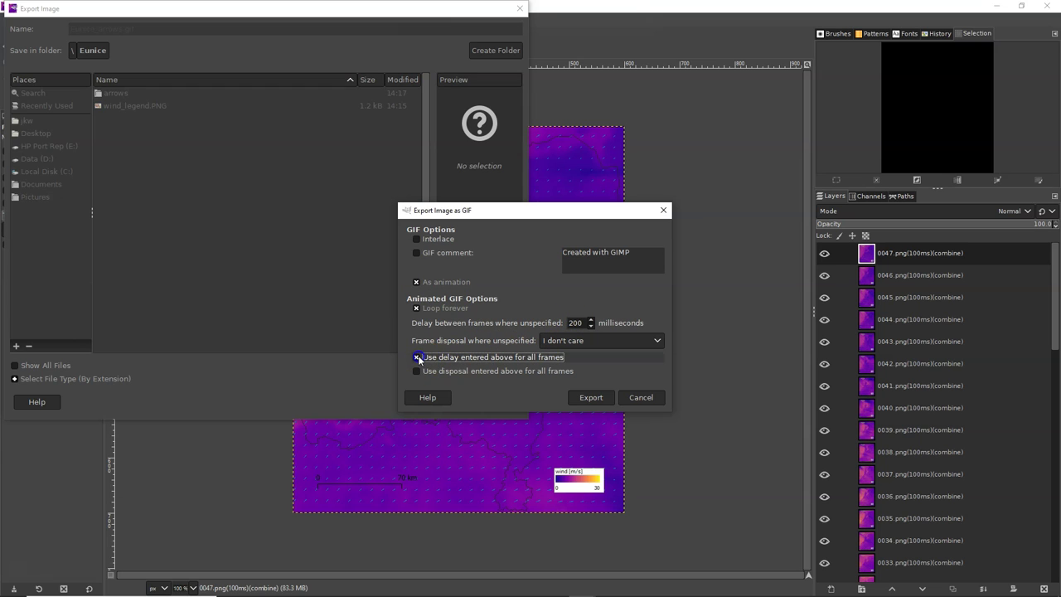
pyautogui.click(591, 396)
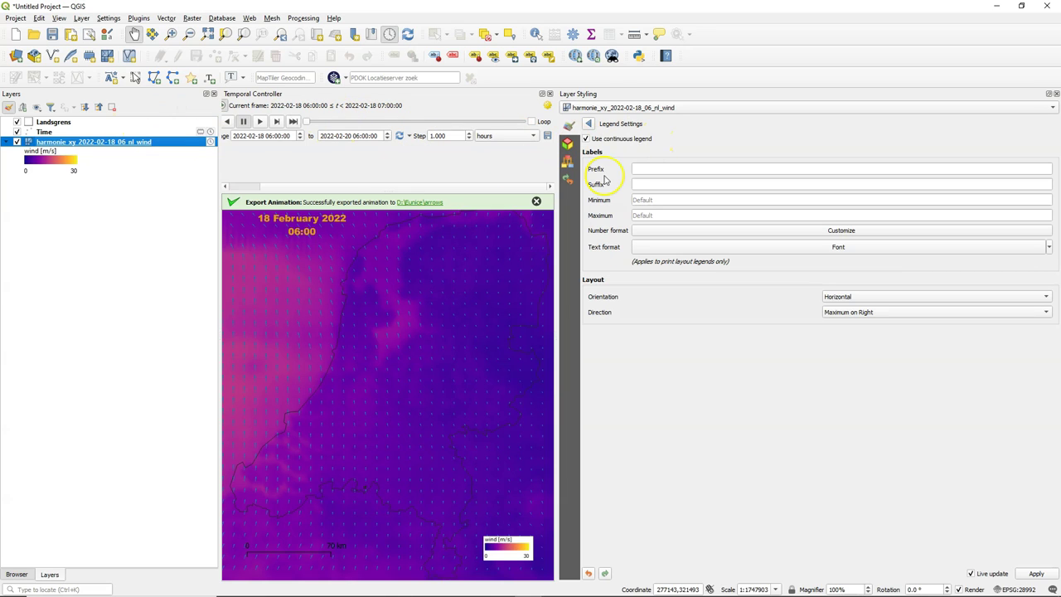
# Switch the wind vector symbology to Traces with a 50 mm maximum tail length.
pyautogui.click(588, 124)
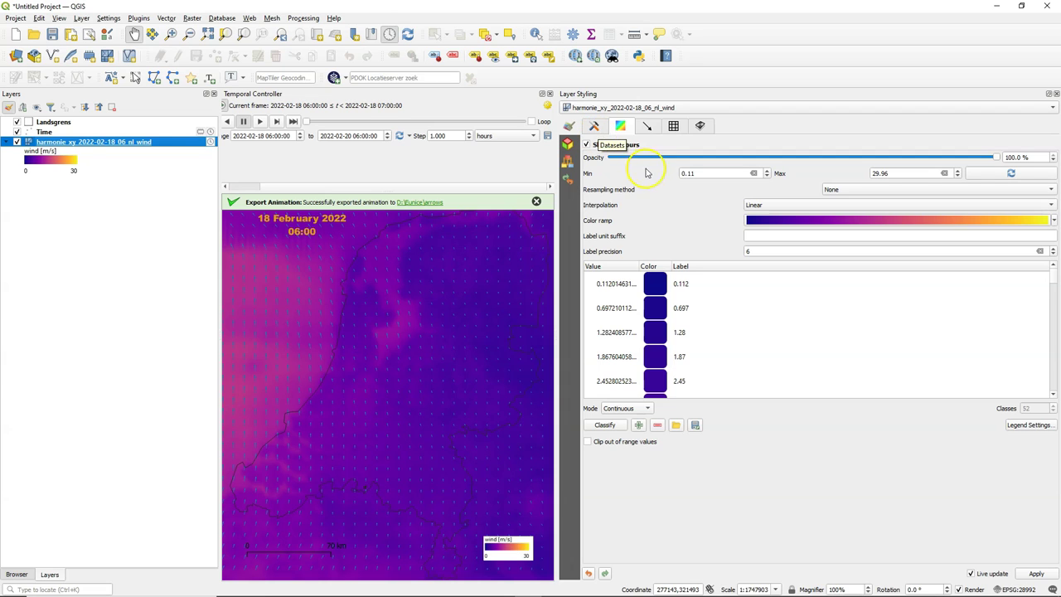
pyautogui.click(648, 125)
pyautogui.click(1003, 166)
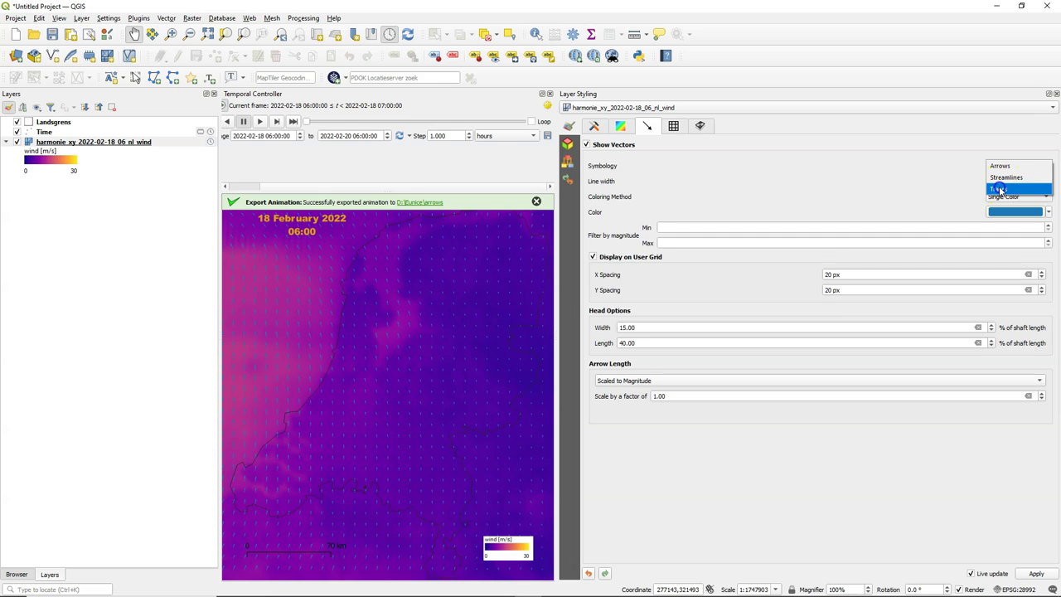
pyautogui.click(999, 190)
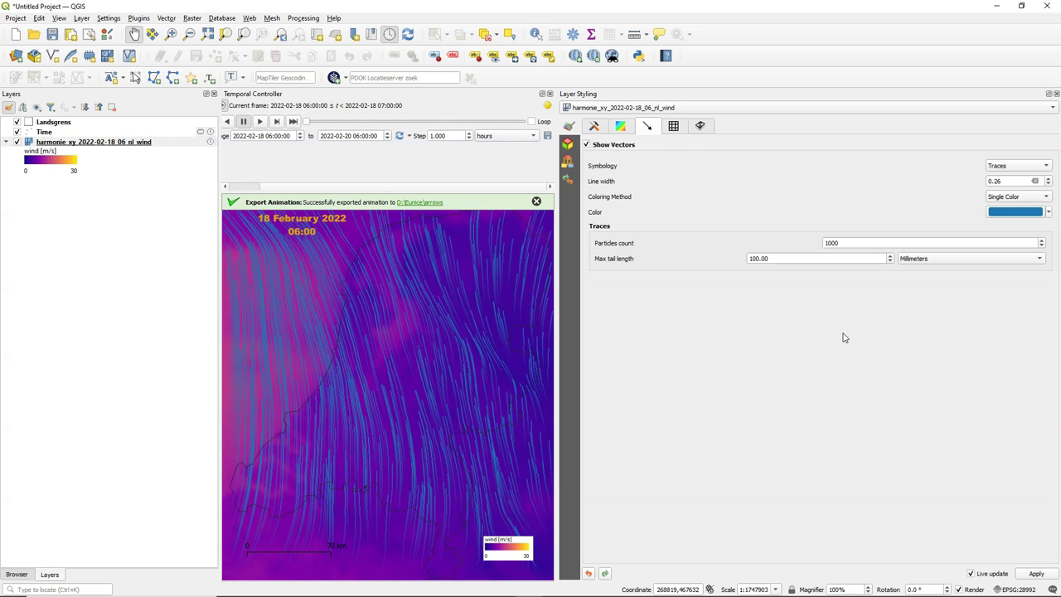
pyautogui.click(749, 258)
pyautogui.write('0')
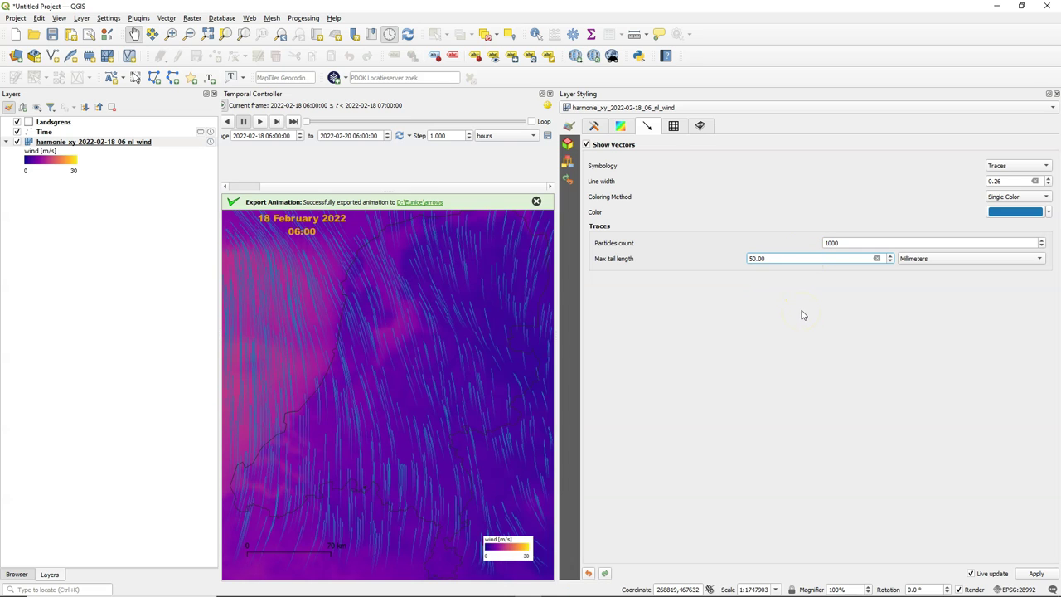
# Dismiss the export notice and scrub the time slider forward and back to preview the traces.
pyautogui.click(536, 201)
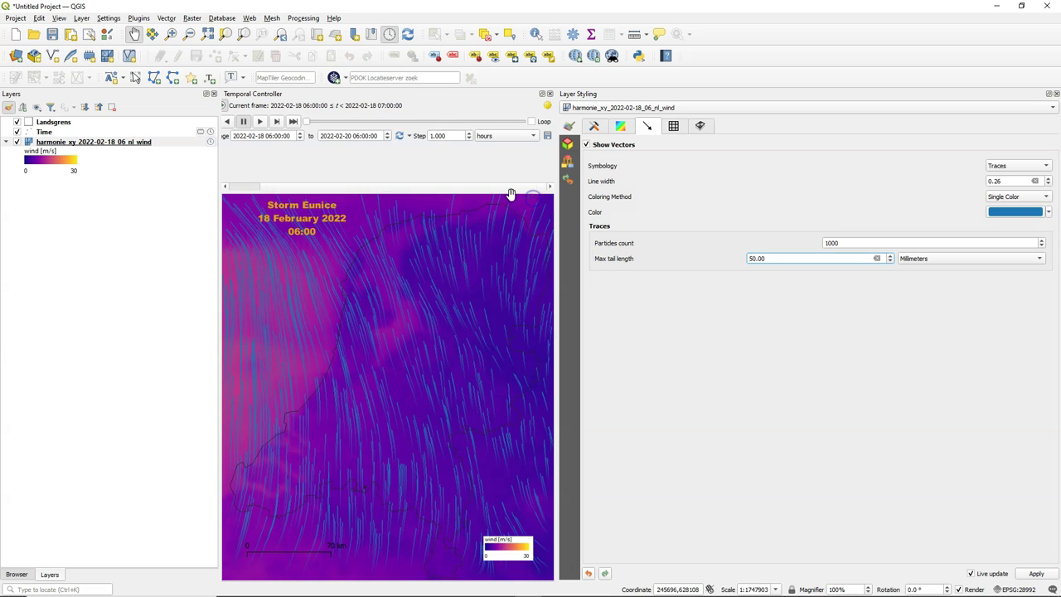
pyautogui.moveTo(306, 122); pyautogui.dragTo(360, 124)
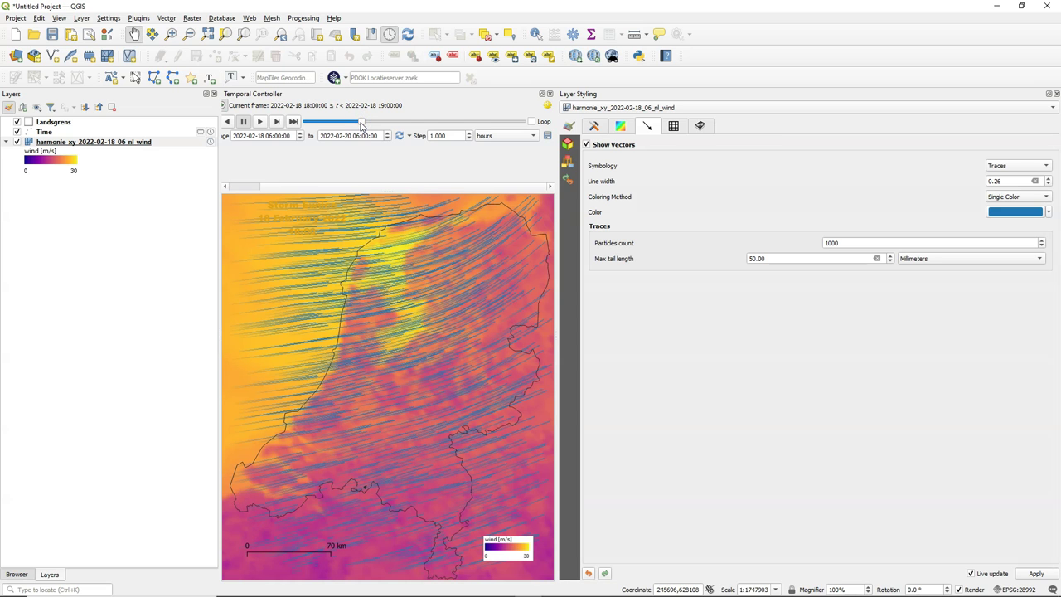
pyautogui.moveTo(360, 124); pyautogui.dragTo(299, 122)
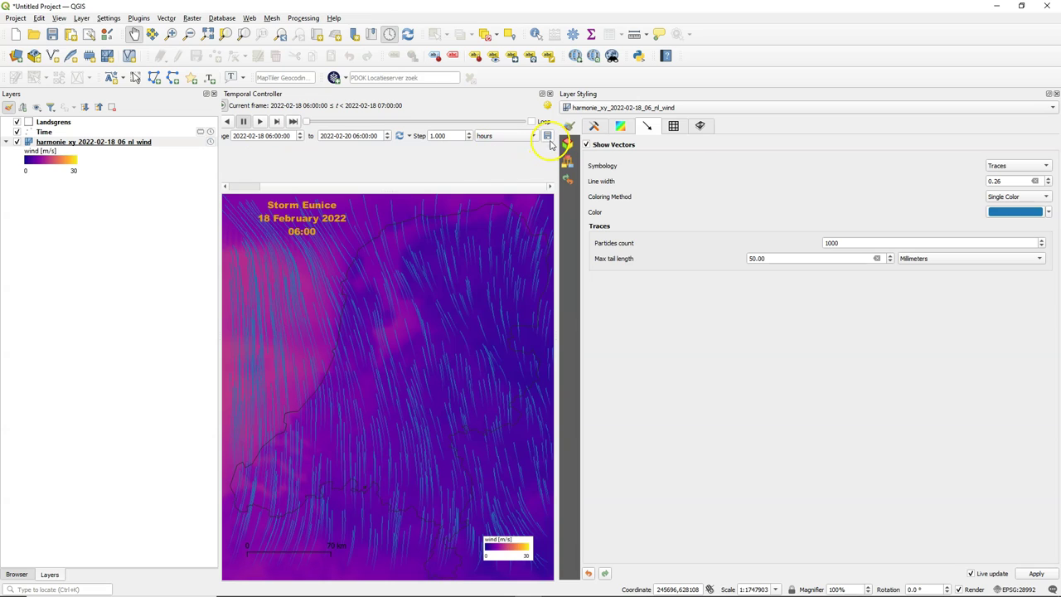
# Export the traces animation frames as PNG images into D:\Eunice\traces.
pyautogui.click(549, 139)
pyautogui.moveTo(465, 203); pyautogui.dragTo(449, 203)
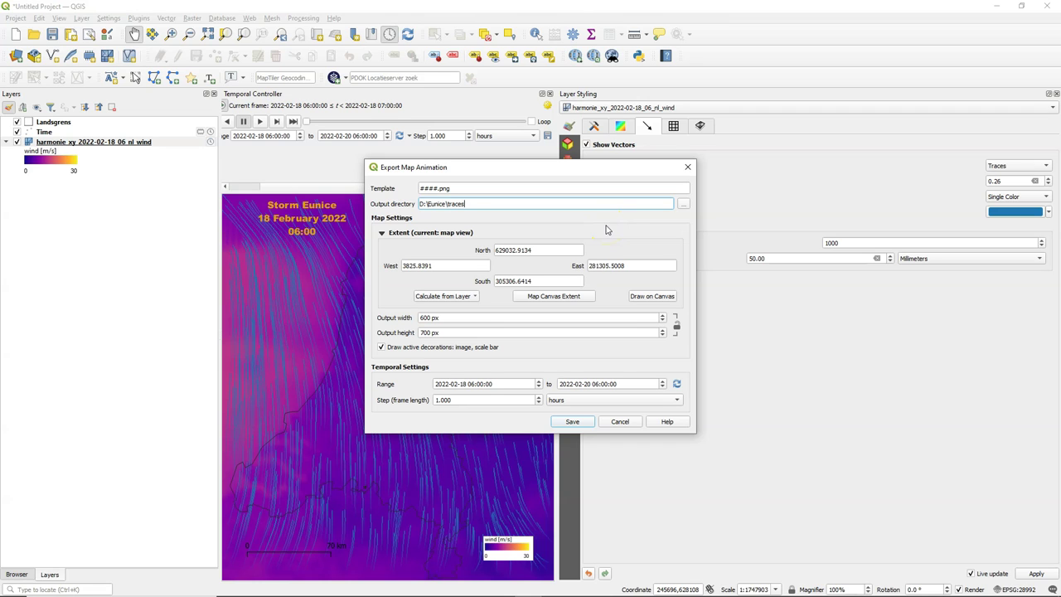
pyautogui.click(571, 421)
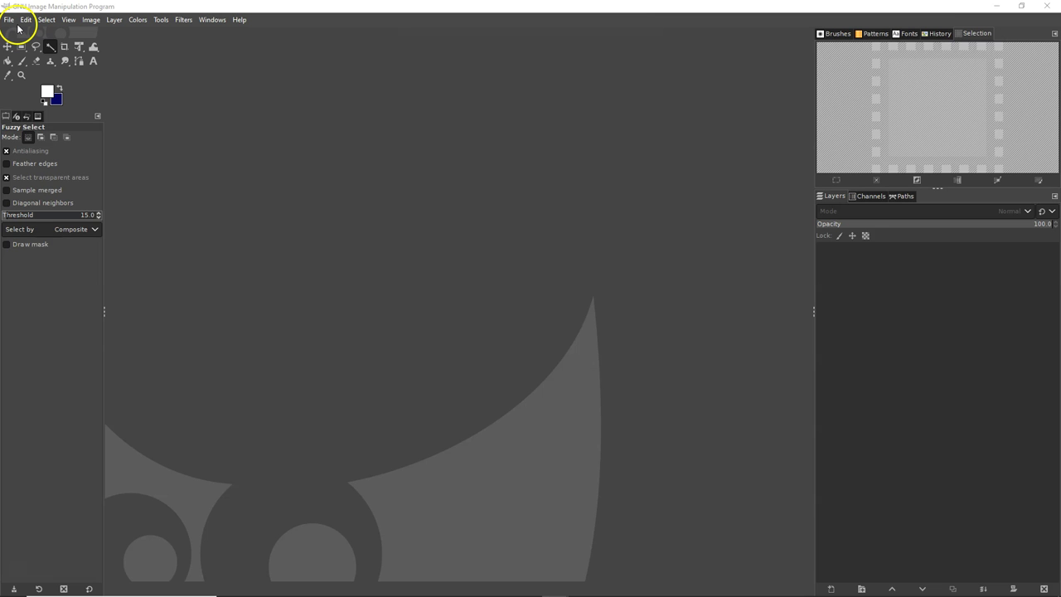
# Load the exported traces PNG frames into GIMP as layers of one image.
pyautogui.click(10, 19)
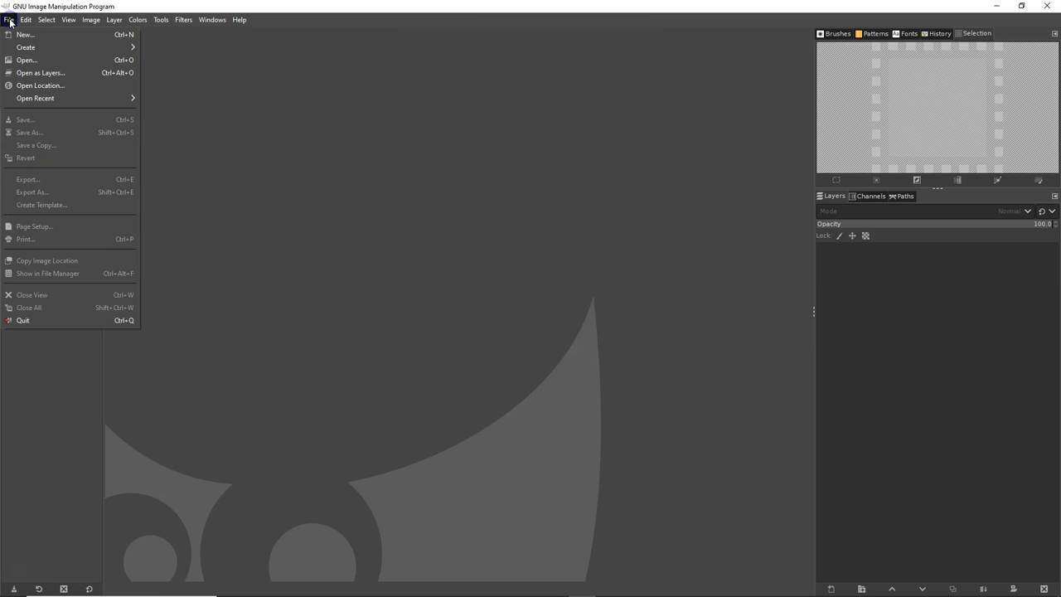
pyautogui.click(33, 73)
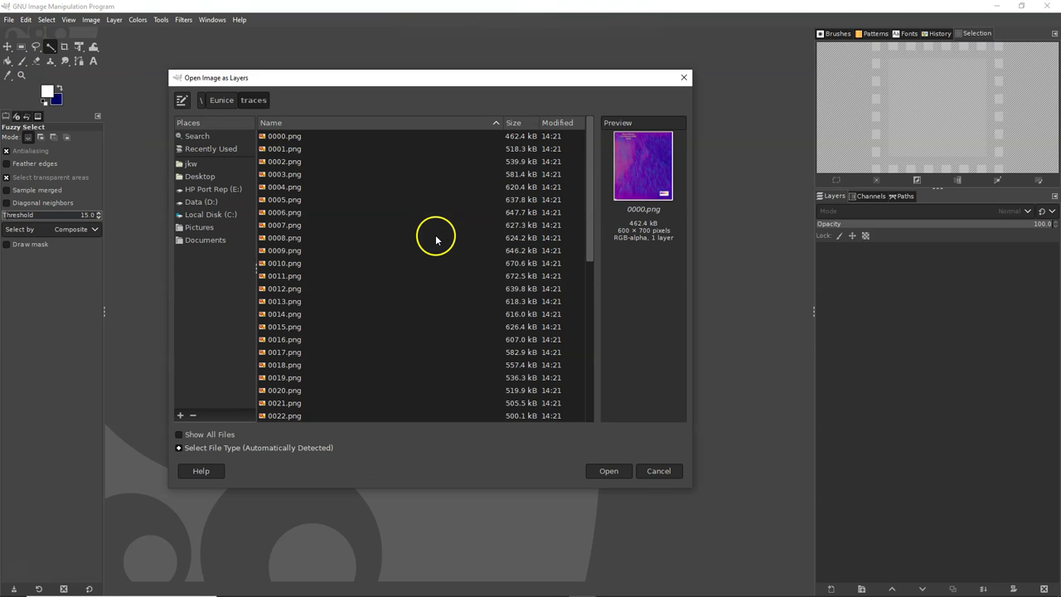
pyautogui.click(612, 472)
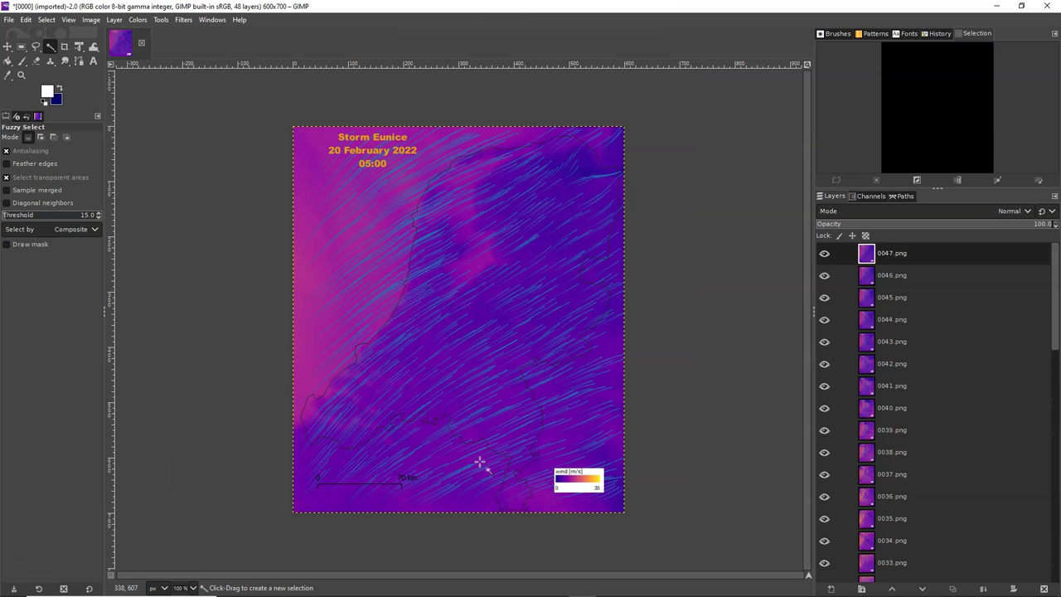
# Run Filters > Animation > Optimize (for GIF) on the layered traces frames.
pyautogui.click(183, 19)
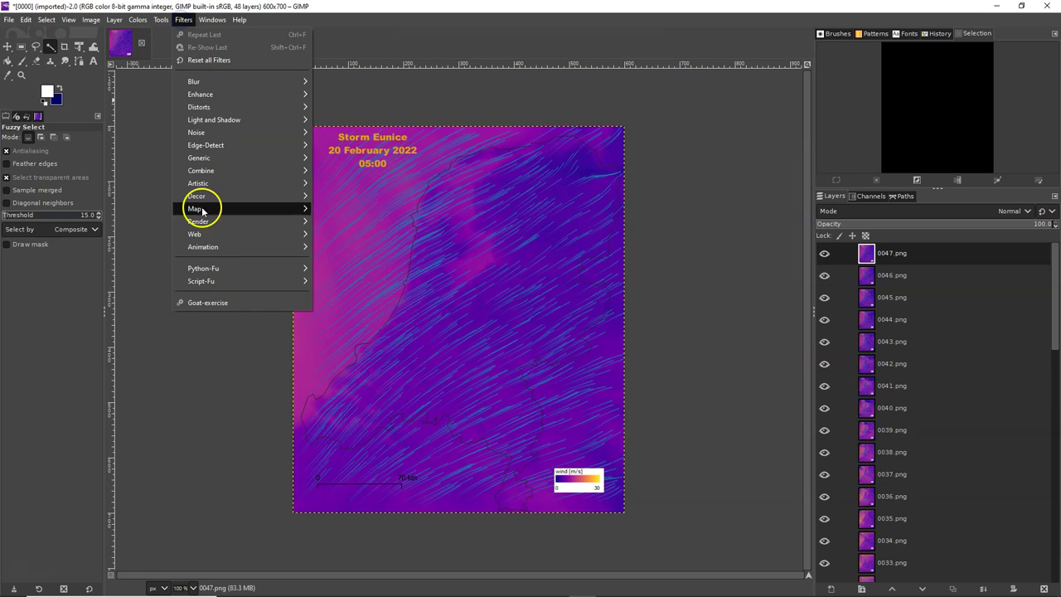
pyautogui.moveTo(211, 251)
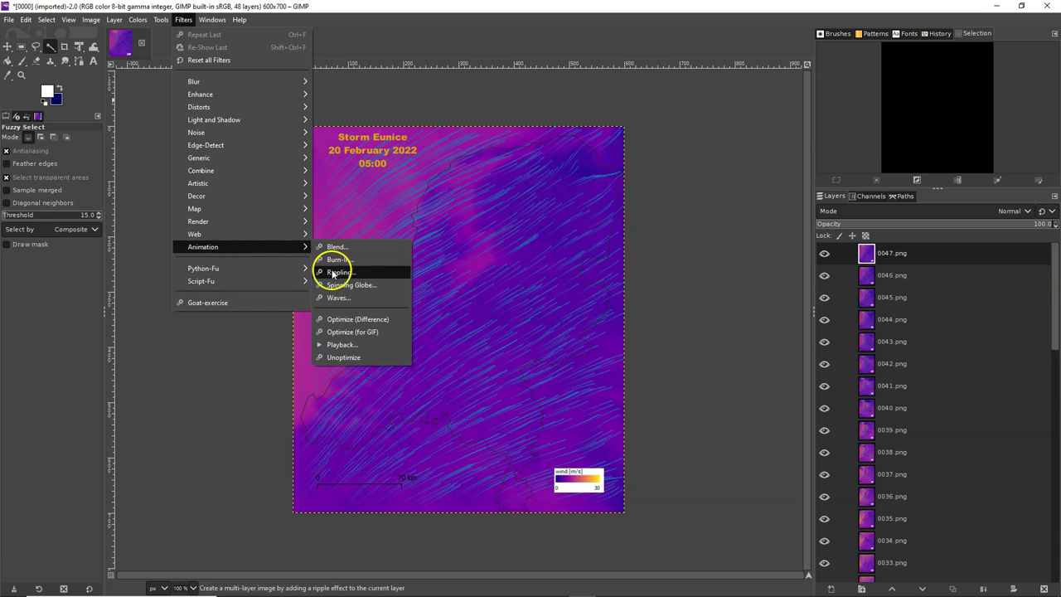
pyautogui.click(342, 333)
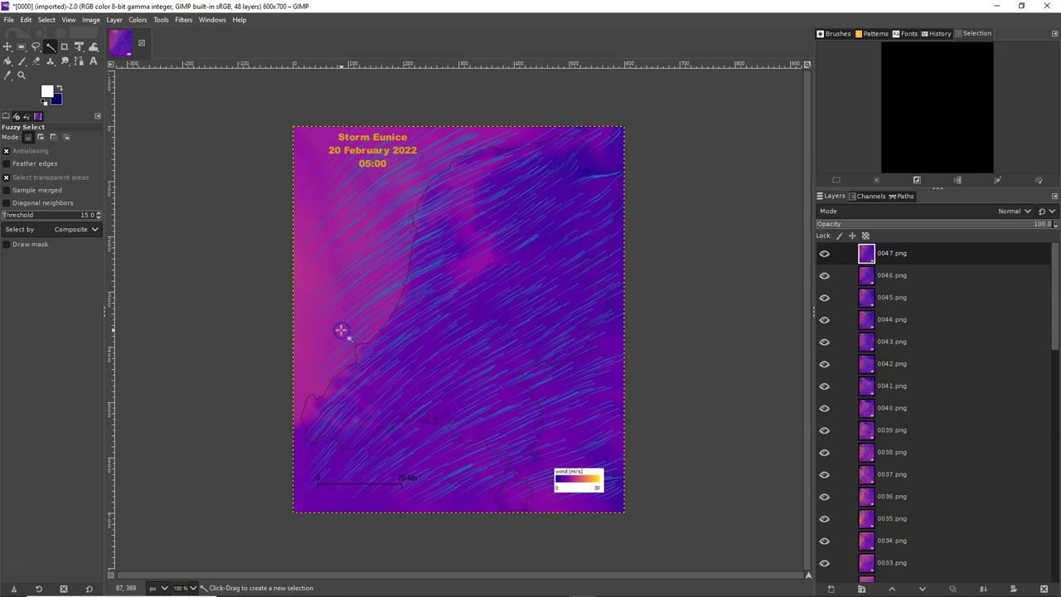
pyautogui.click(263, 314)
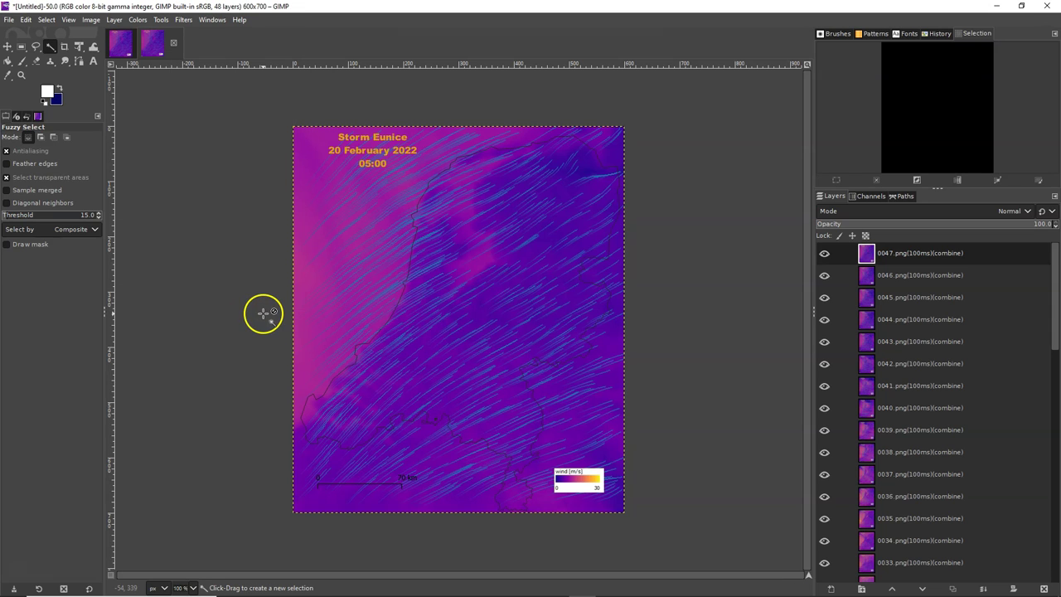
pyautogui.click(9, 20)
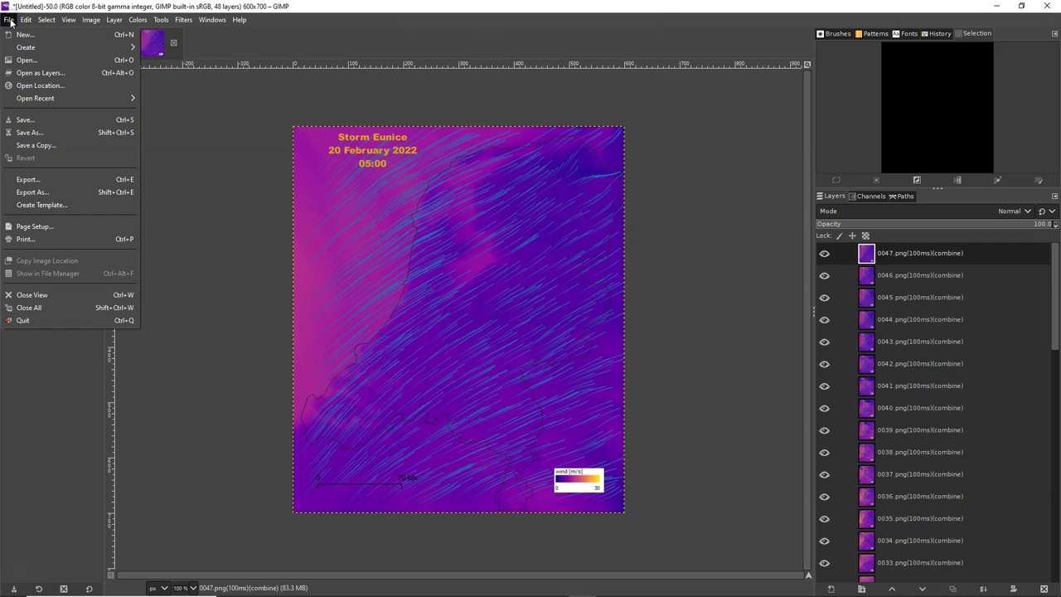
# Export Eunice_traces.gif as an animation without a comment, 200 ms delay for all frames.
pyautogui.click(60, 178)
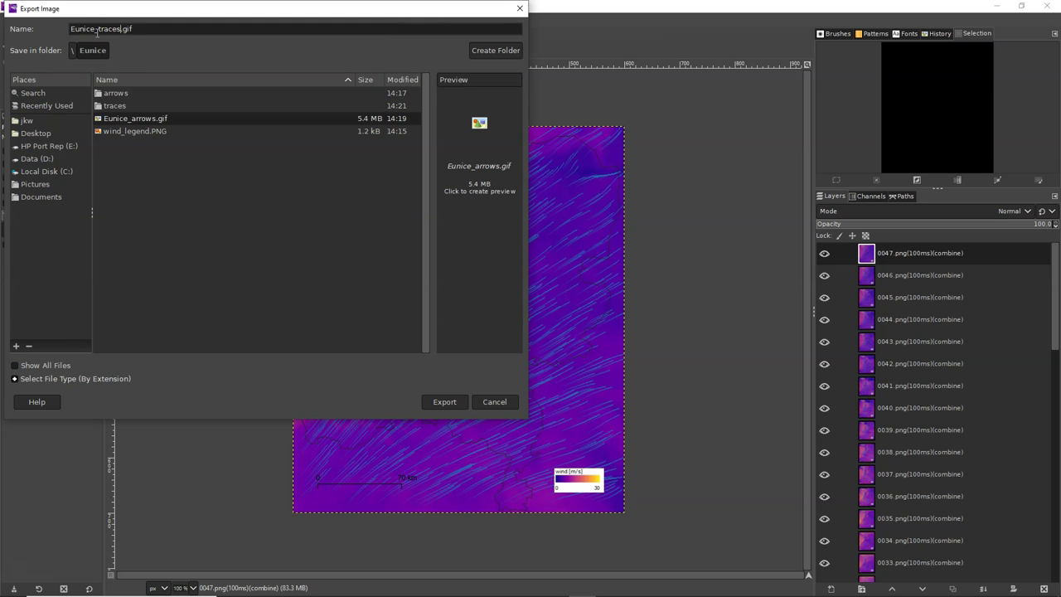
pyautogui.press('Return')
pyautogui.click(307, 187)
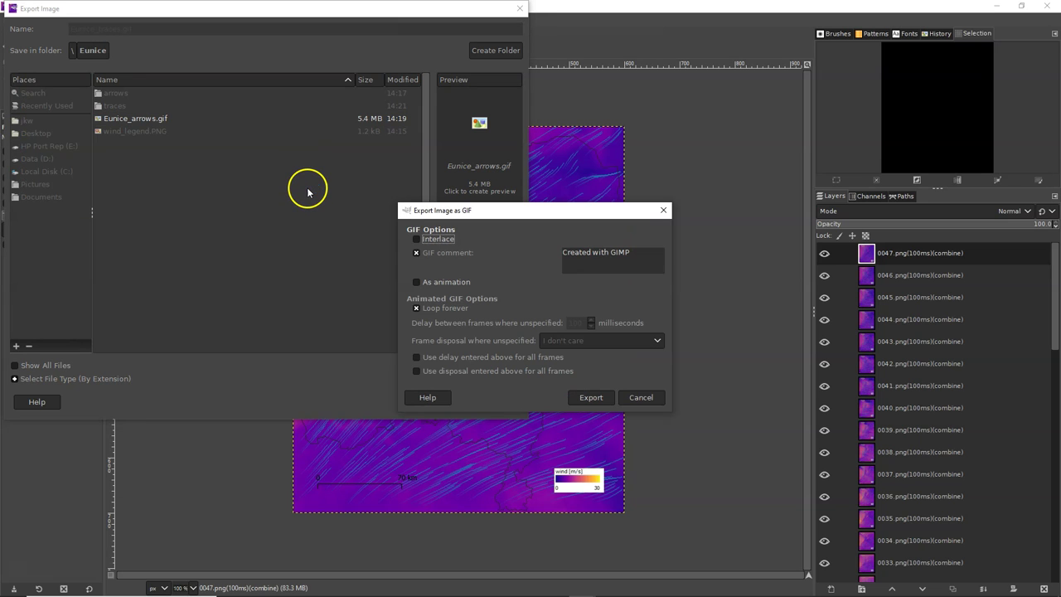
pyautogui.click(416, 252)
pyautogui.click(416, 282)
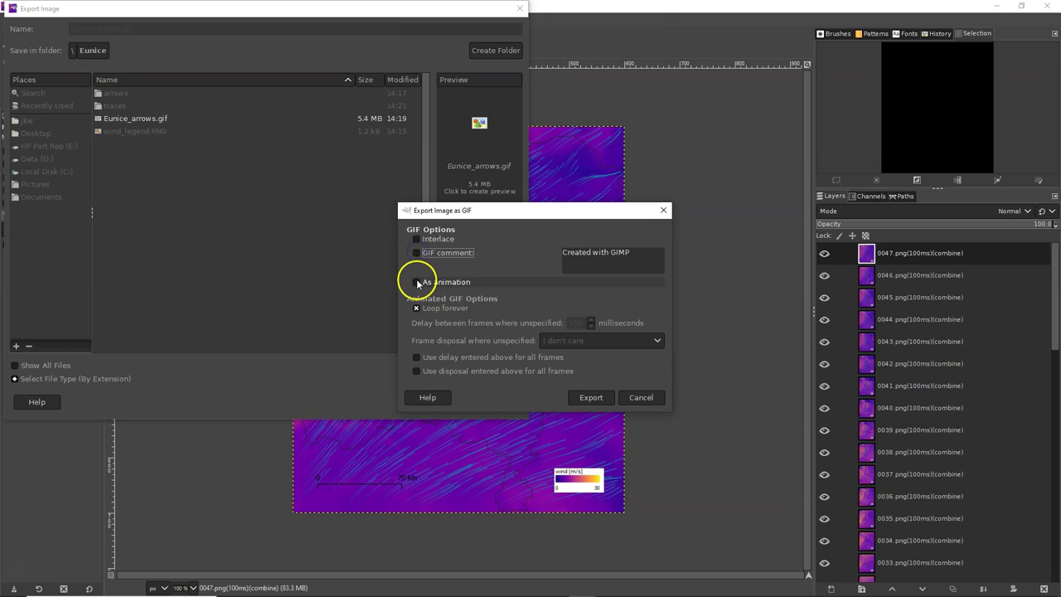
pyautogui.doubleClick(576, 325)
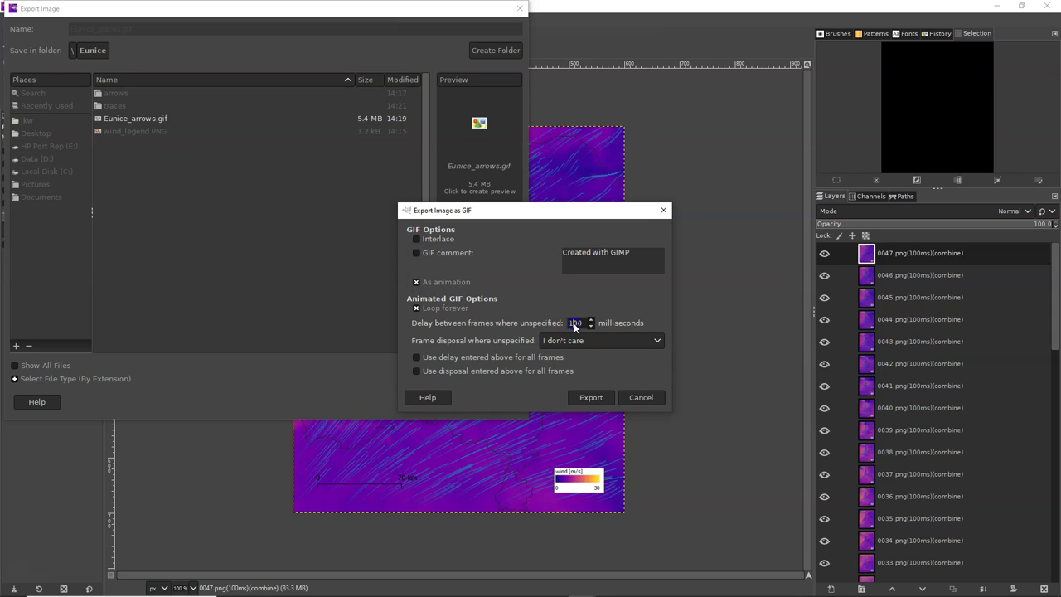
pyautogui.write('2')
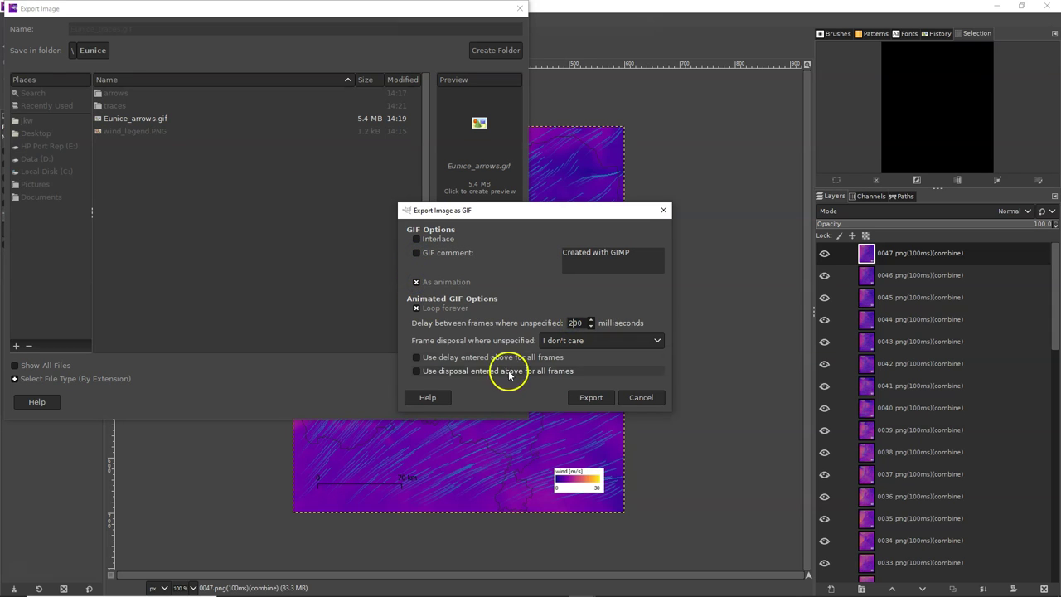
pyautogui.click(416, 356)
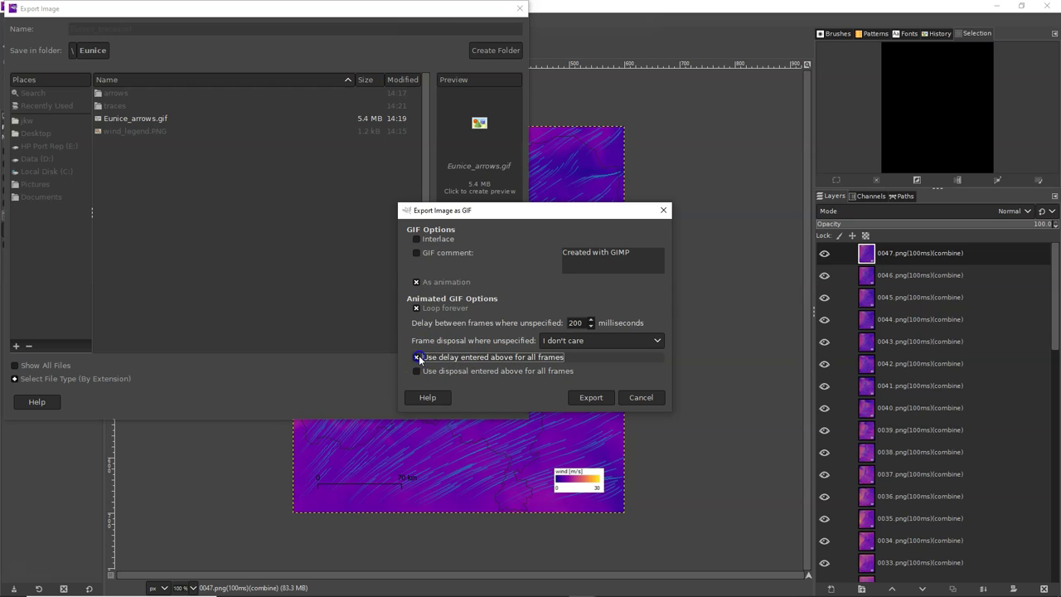
pyautogui.click(640, 397)
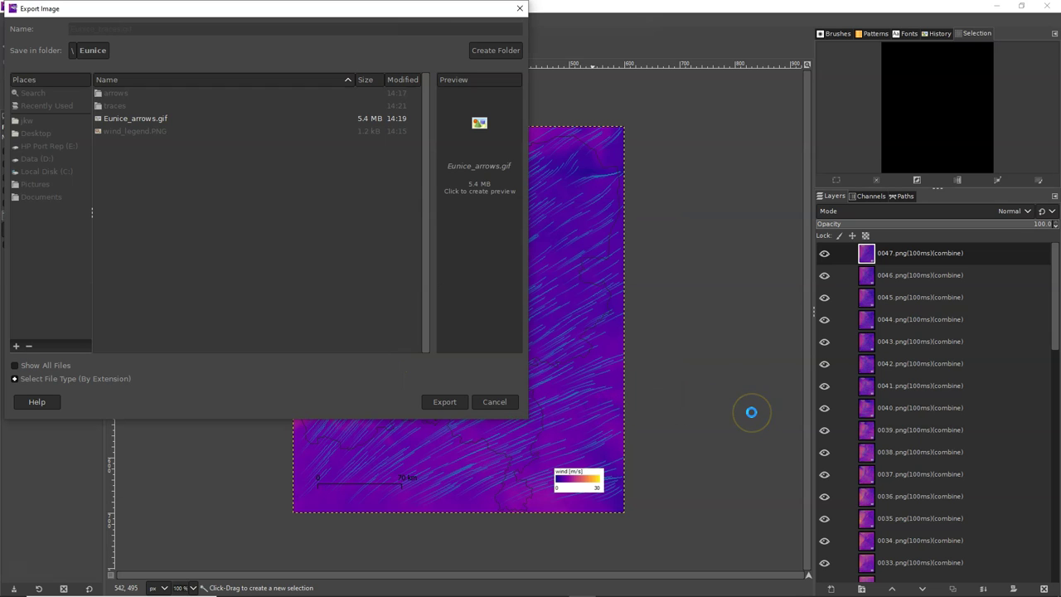